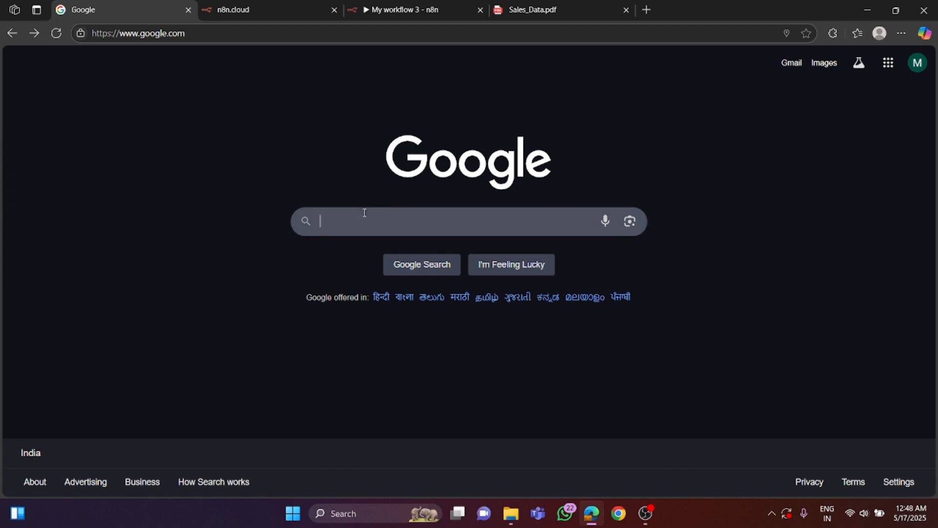
# - Search Google for n8n and open the official n8n.io website from the results
pyautogui.click(363, 211)
pyautogui.write('n8n')
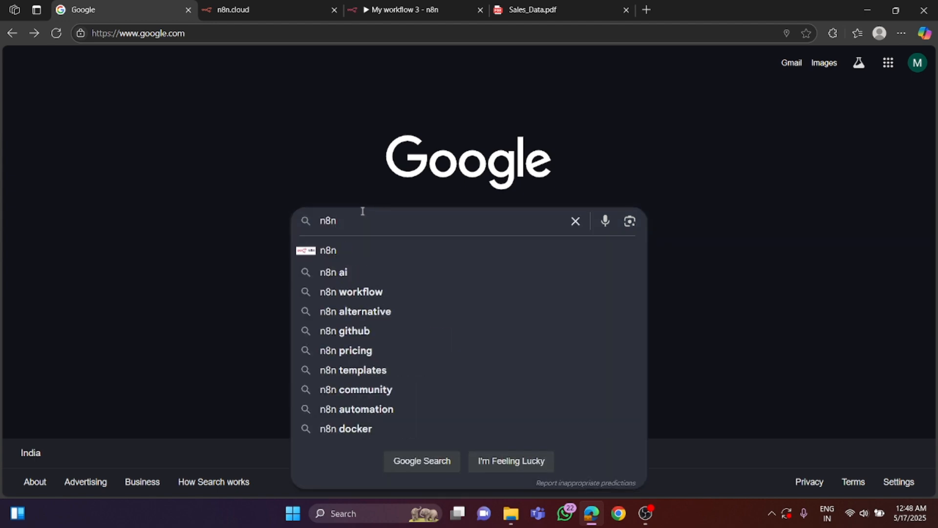
pyautogui.press('Return')
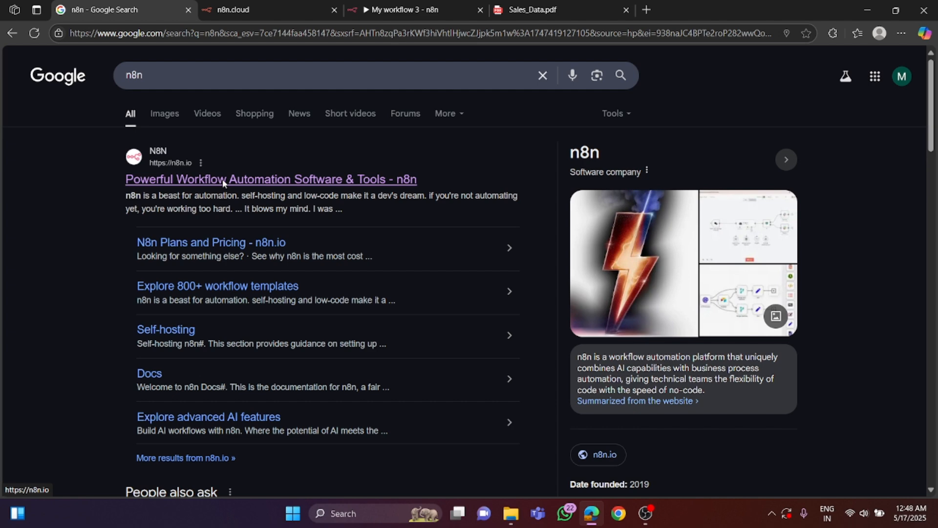
pyautogui.click(223, 179)
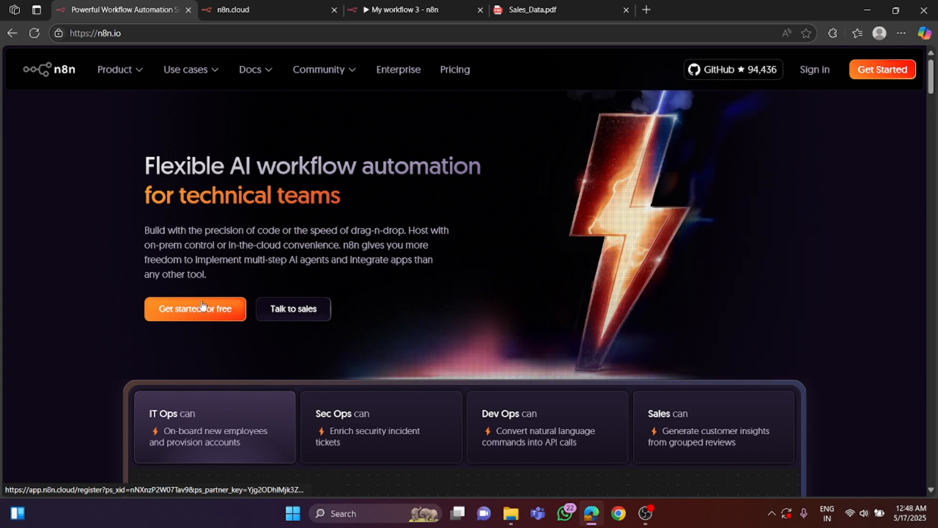
# - Review the n8n cloud registration form, from the full name field down to the free 14-day trial option
pyautogui.click(257, 8)
pyautogui.scroll(5, 395, 213)
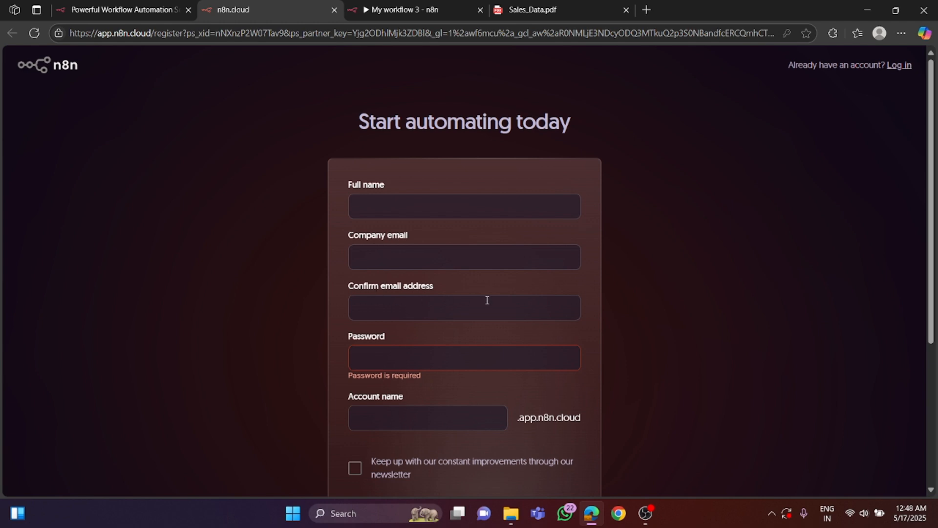
pyautogui.scroll(-1, 471, 301)
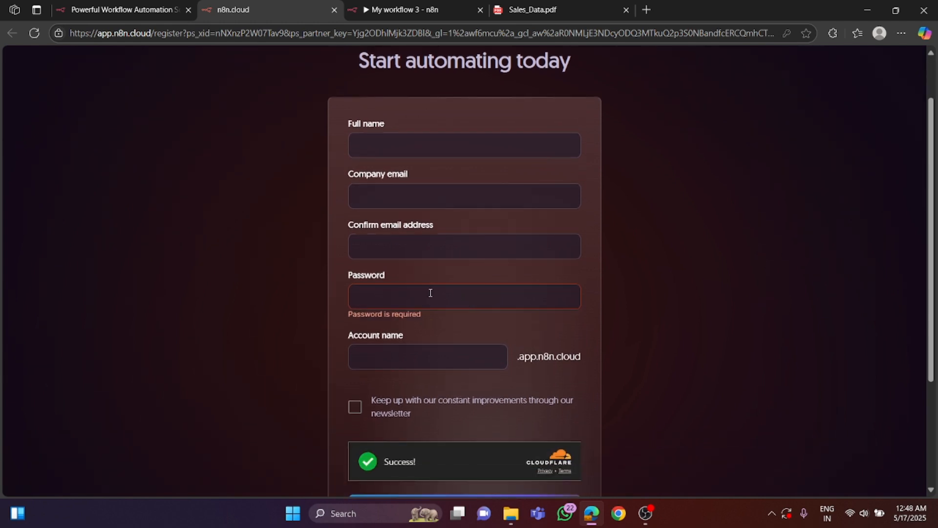
pyautogui.scroll(-1, 415, 357)
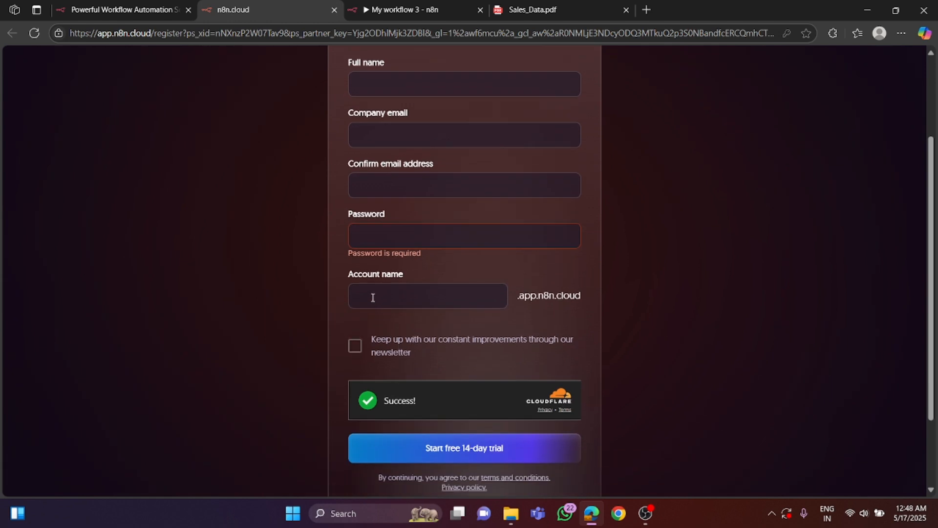
pyautogui.scroll(-2, 435, 296)
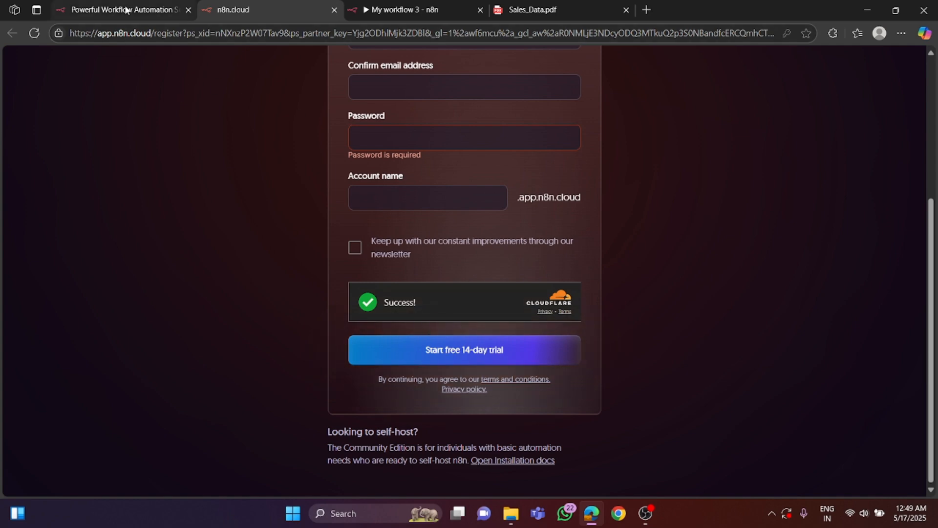
# - Go back to the n8n homepage and sign in to n8n cloud with the prefilled account name
pyautogui.click(146, 10)
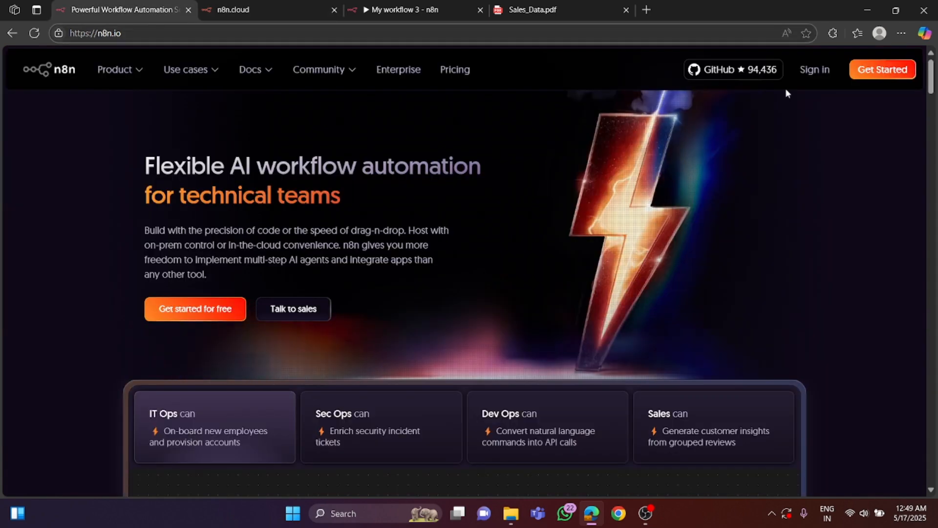
pyautogui.click(814, 70)
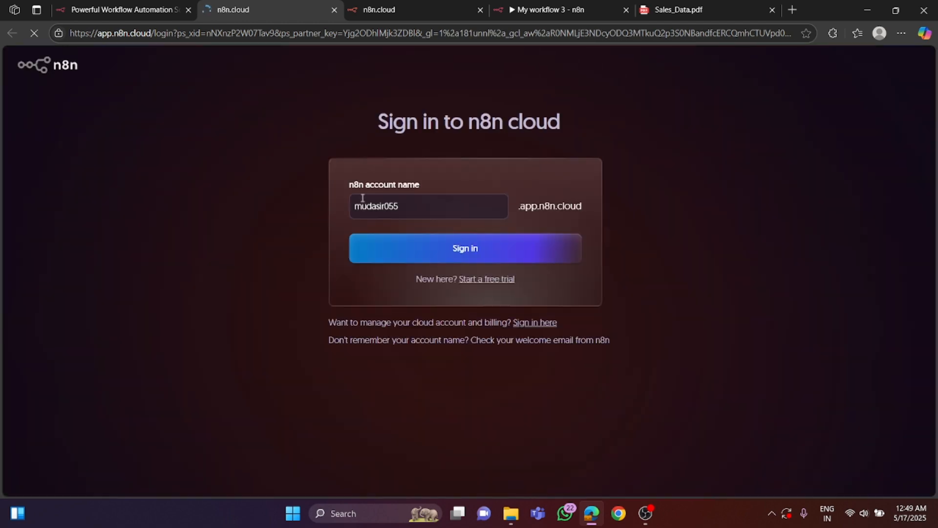
pyautogui.click(430, 252)
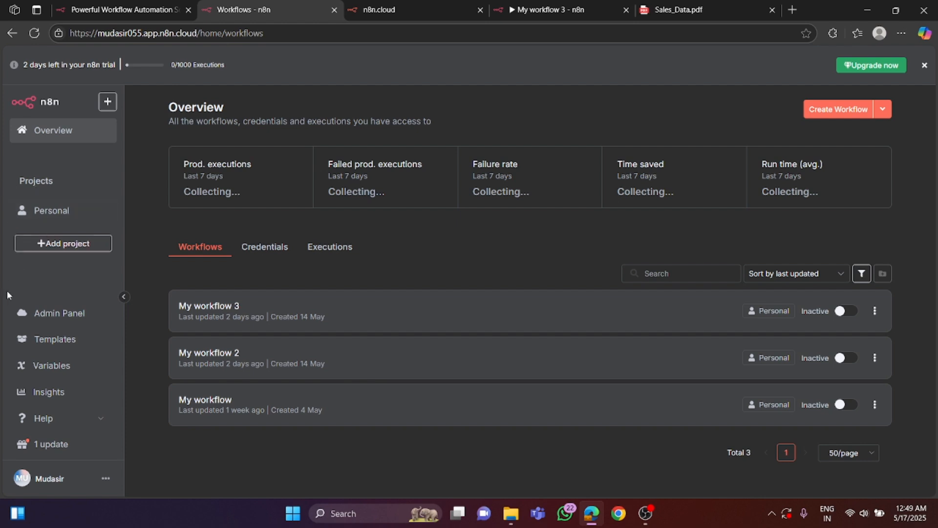
# - Browse the n8n workflow template library, including the newcomer essentials and trending AI templates, and close it
pyautogui.click(55, 339)
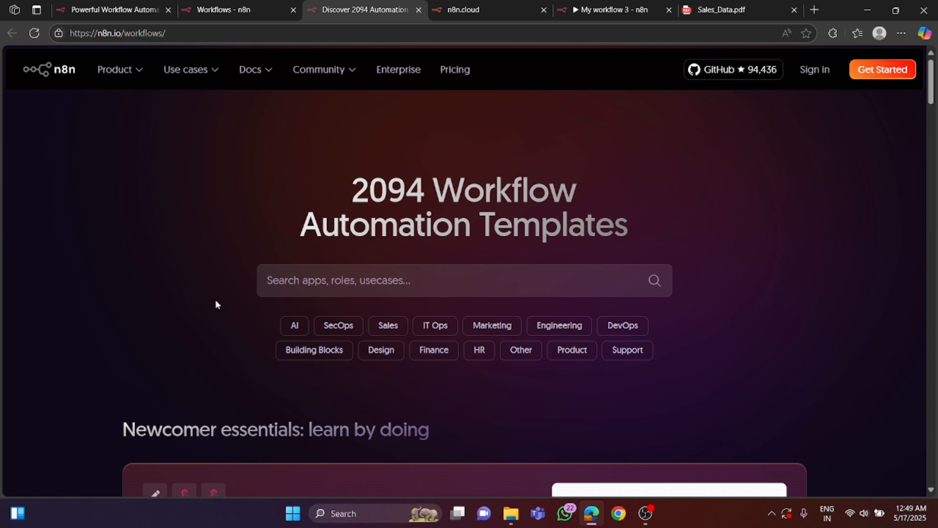
pyautogui.scroll(-2, 235, 308)
pyautogui.scroll(-2, 282, 311)
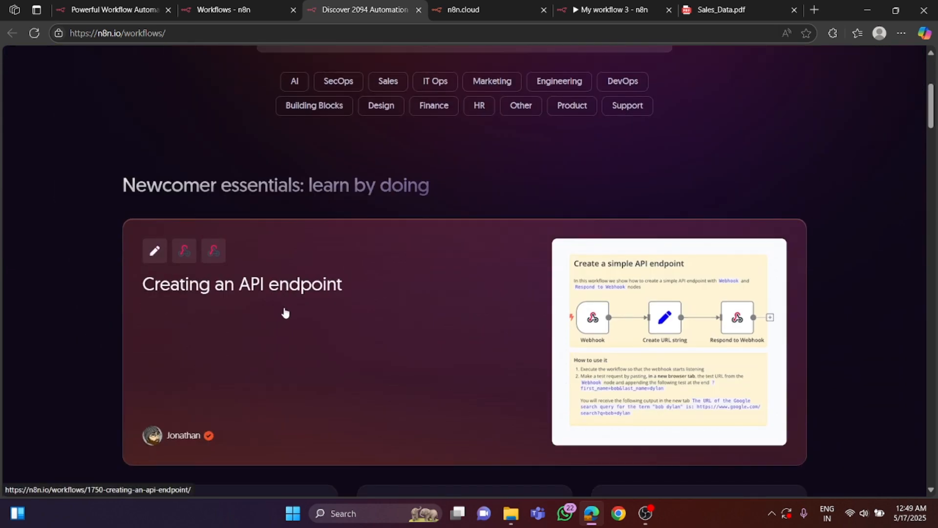
pyautogui.scroll(-2, 286, 313)
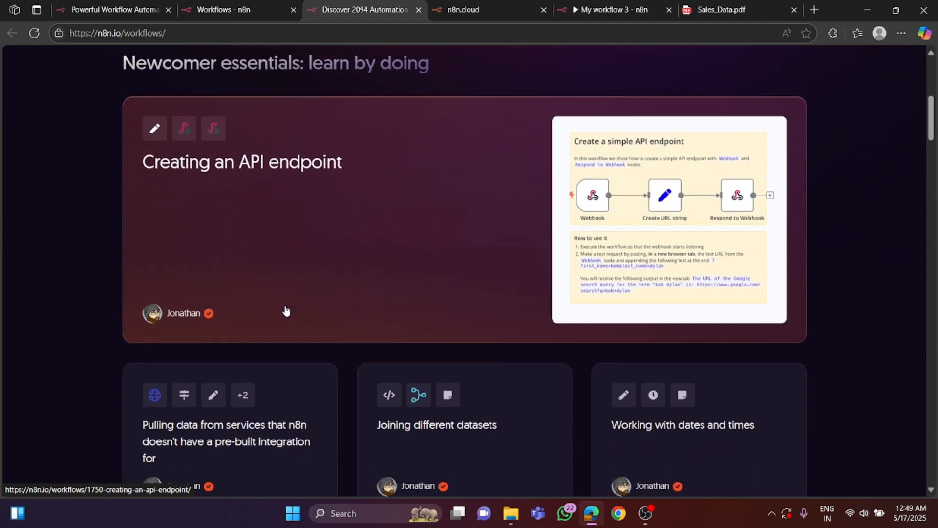
pyautogui.scroll(-3, 286, 311)
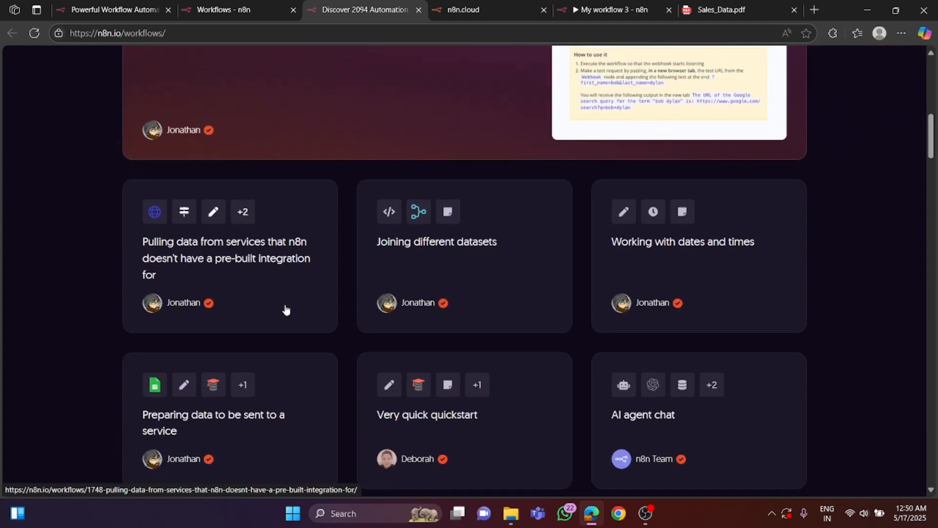
pyautogui.scroll(-3, 286, 310)
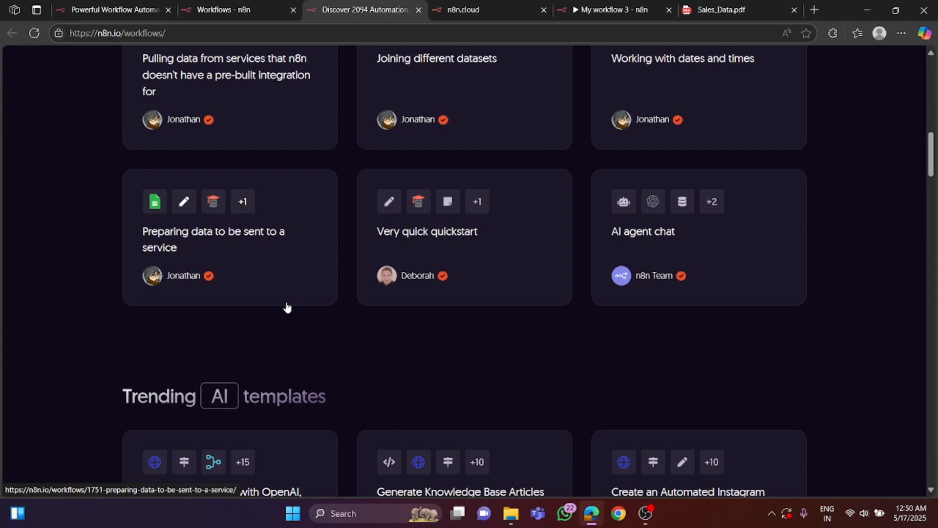
pyautogui.scroll(-4, 287, 305)
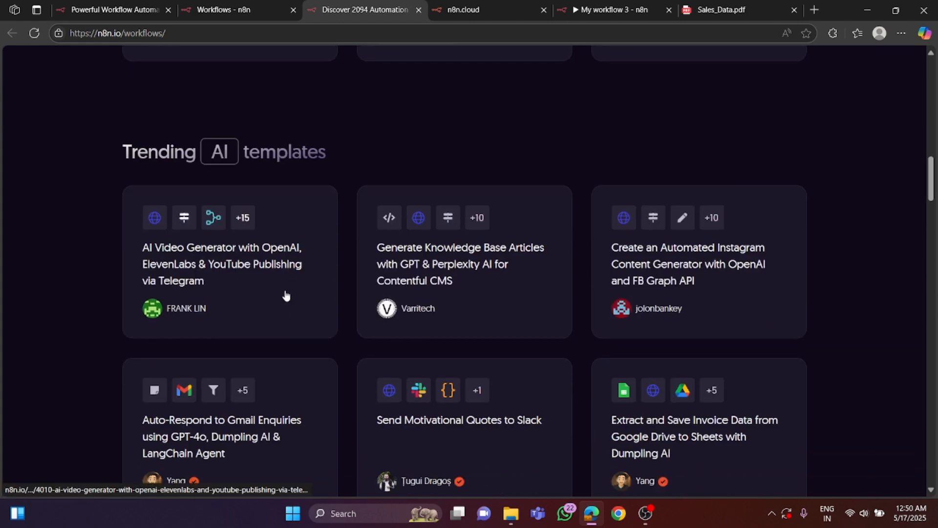
pyautogui.click(418, 10)
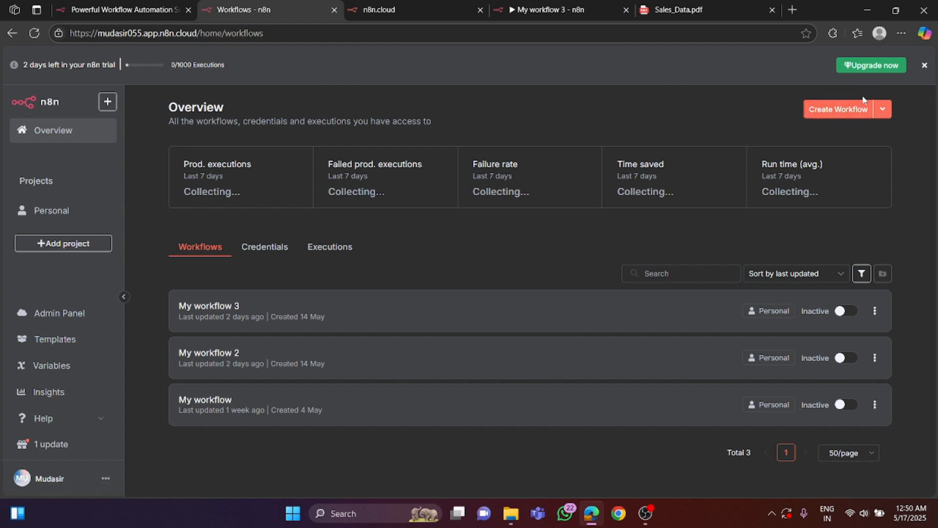
# - Create a new blank workflow from the overview page
pyautogui.click(850, 108)
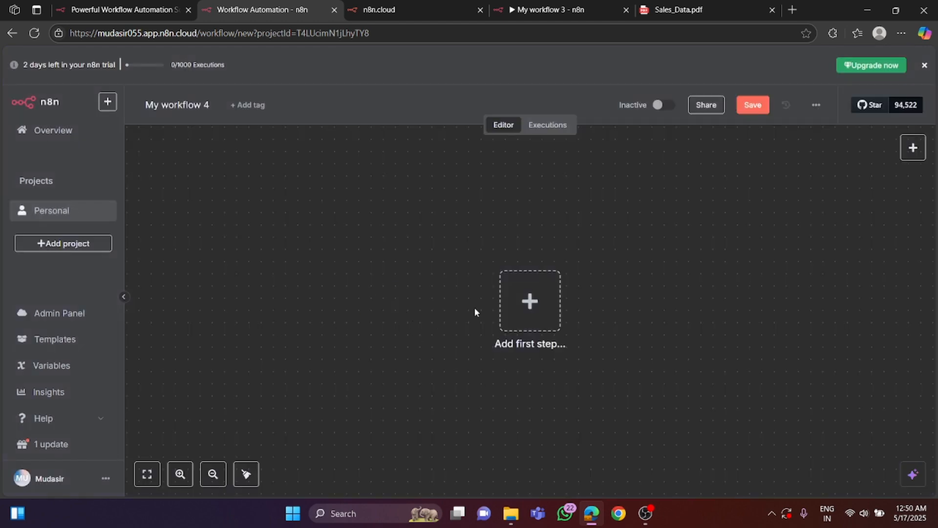
pyautogui.moveTo(515, 293); pyautogui.dragTo(364, 245)
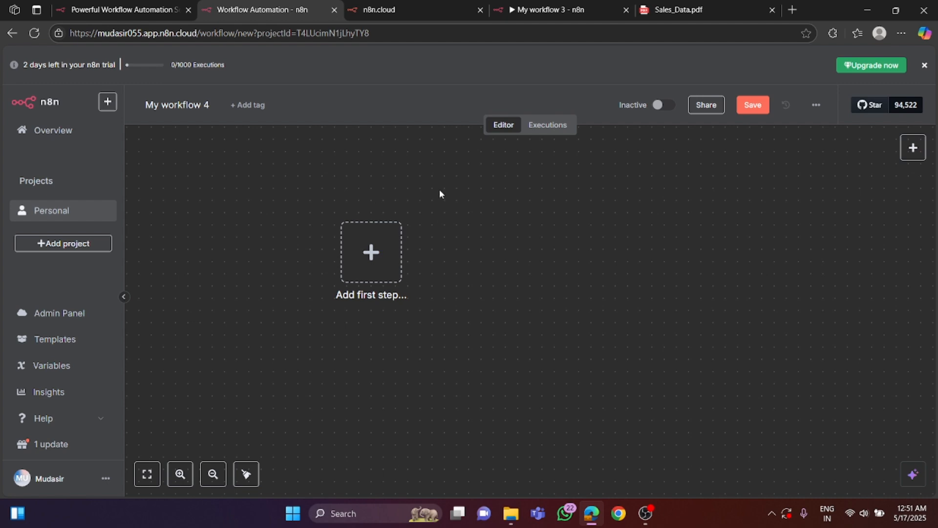
# - Examine the nodes of the existing My workflow 3, from the chat trigger and AI Agent to the Pinecone Vector Store
pyautogui.click(550, 12)
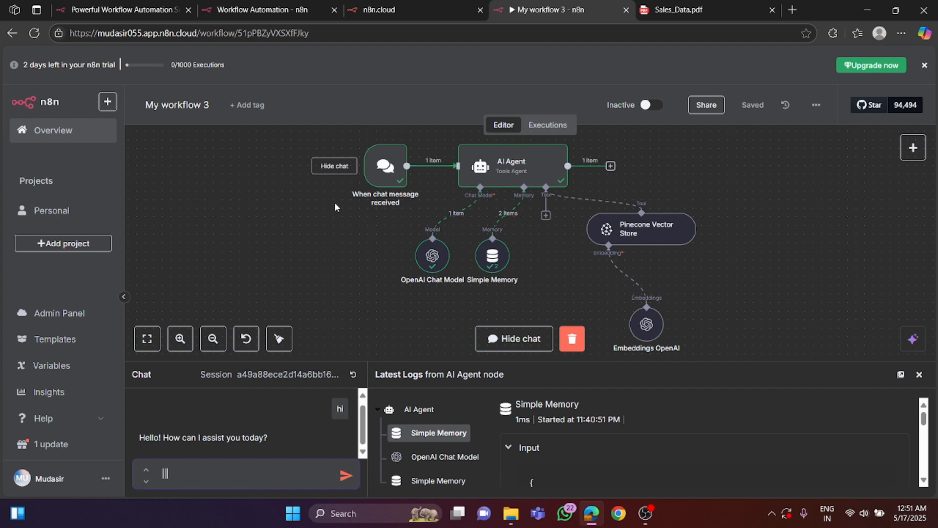
pyautogui.moveTo(375, 171)
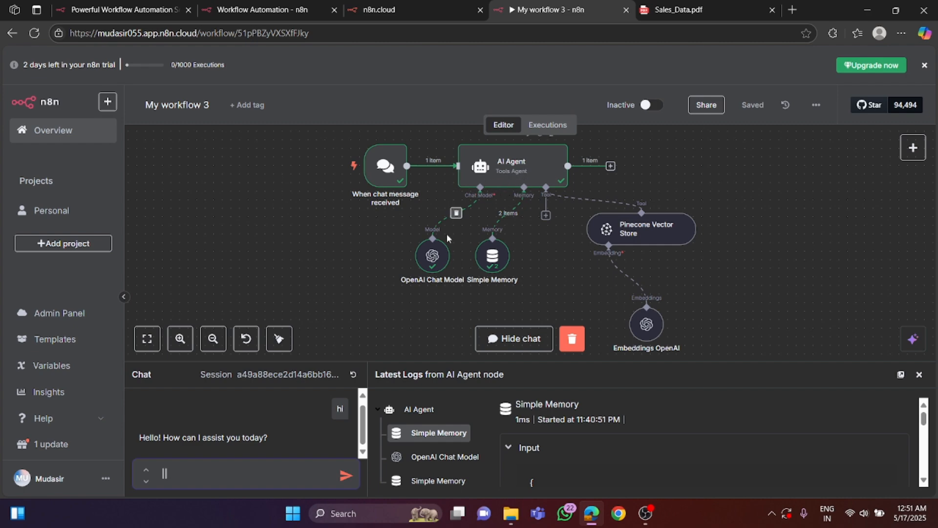
pyautogui.moveTo(446, 240)
# - Review the columns and records on the first page of Sales_Data.pdf
pyautogui.moveTo(663, 317)
pyautogui.click(675, 9)
pyautogui.scroll(15, 400, 213)
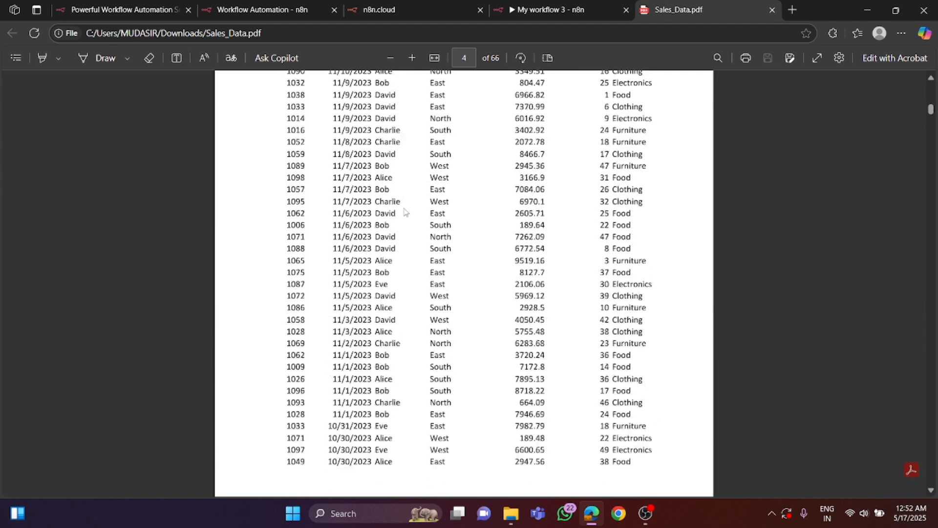
pyautogui.scroll(10, 368, 191)
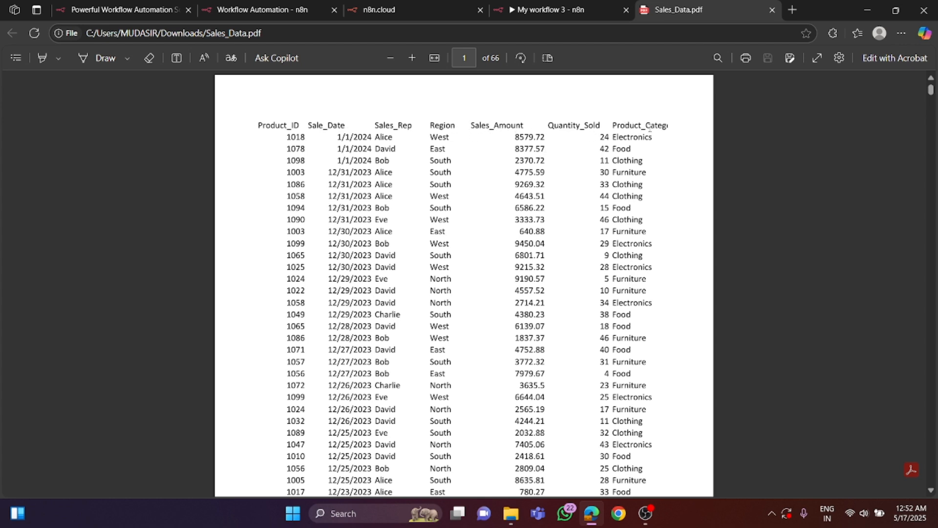
pyautogui.scroll(-3, 465, 181)
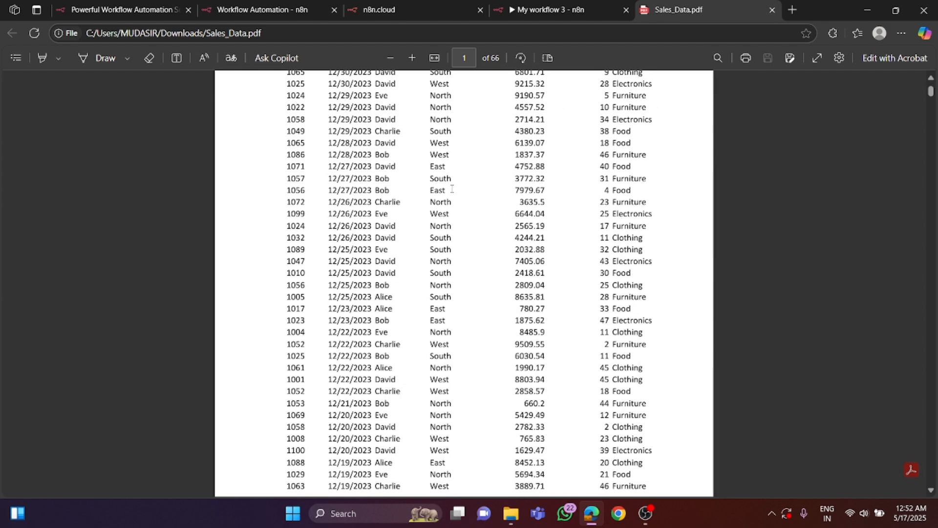
pyautogui.scroll(3, 452, 189)
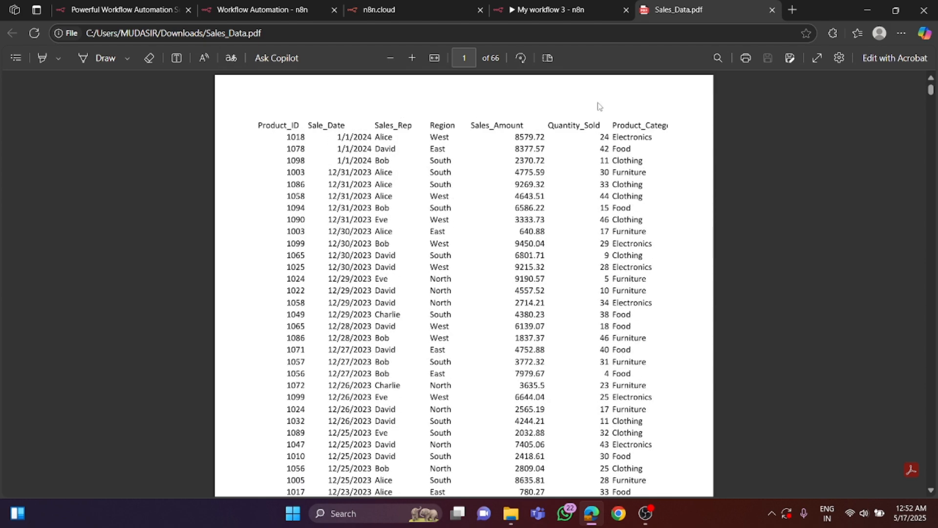
# - Ask the chat of My workflow 3 what sales the rep in the PDF's third data row made on 1st january 2024
pyautogui.click(562, 11)
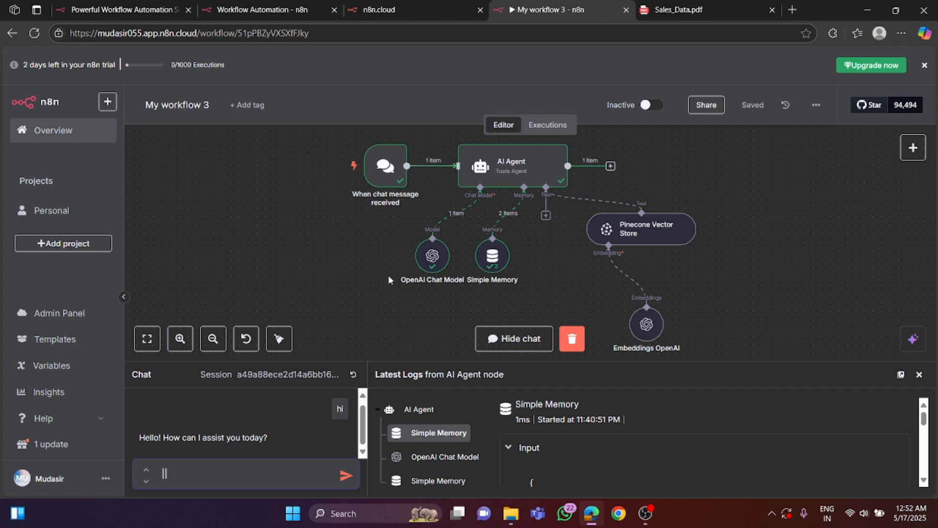
pyautogui.moveTo(418, 283)
pyautogui.click(203, 463)
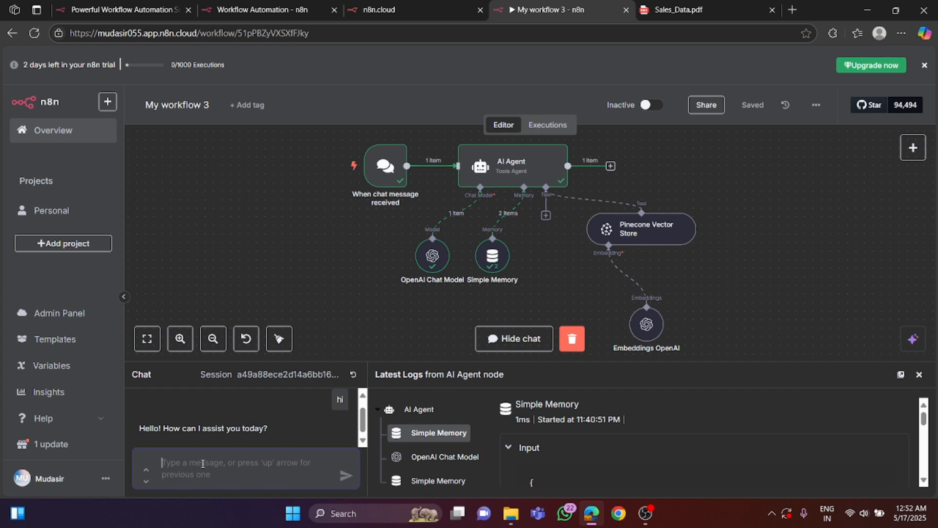
pyautogui.write('what sal')
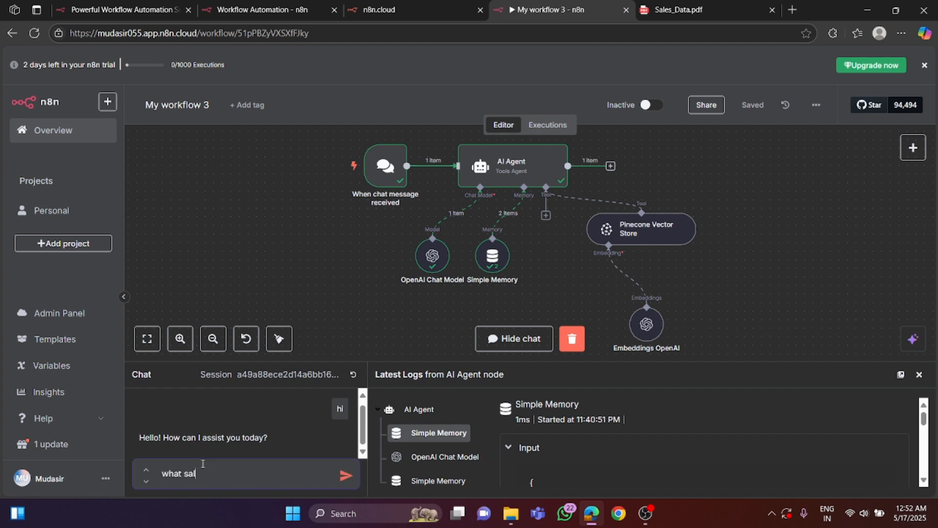
pyautogui.write('es did Bob make on 1st jana')
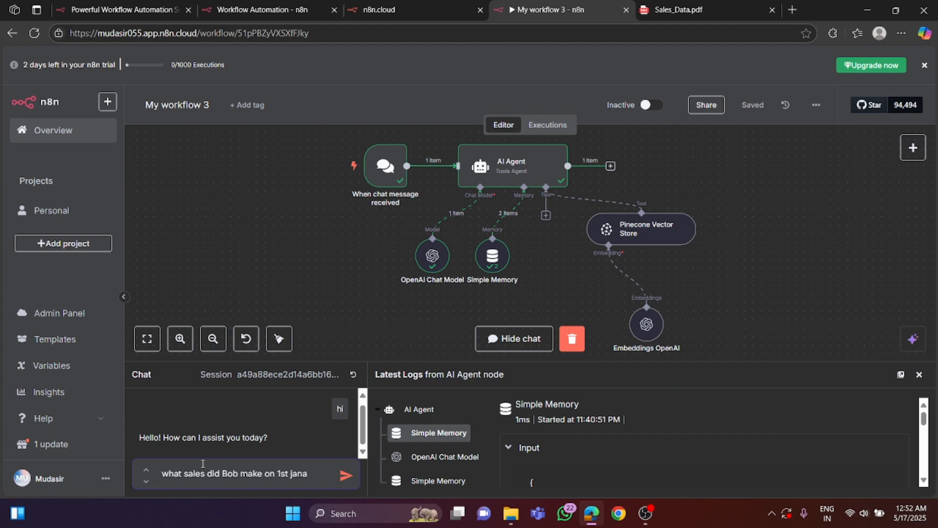
pyautogui.press('BackSpace')
pyautogui.press('BackSpace')
pyautogui.press('BackSpace')
pyautogui.press('BackSpace')
pyautogui.write('january 202')
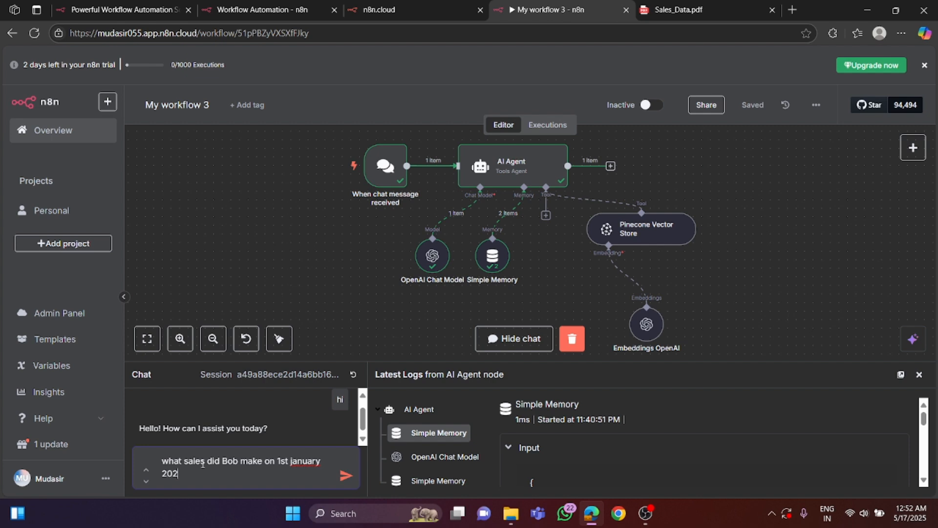
pyautogui.write('4?')
pyautogui.press('Return')
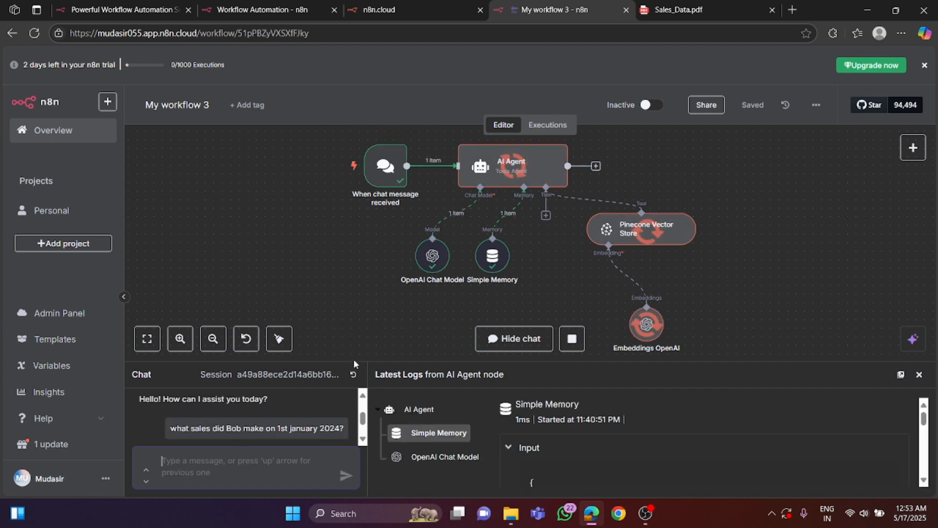
# - Enlarge the chat area and compare the sales amount in the reply with the matching record in Sales_Data.pdf
pyautogui.moveTo(356, 364); pyautogui.dragTo(355, 298)
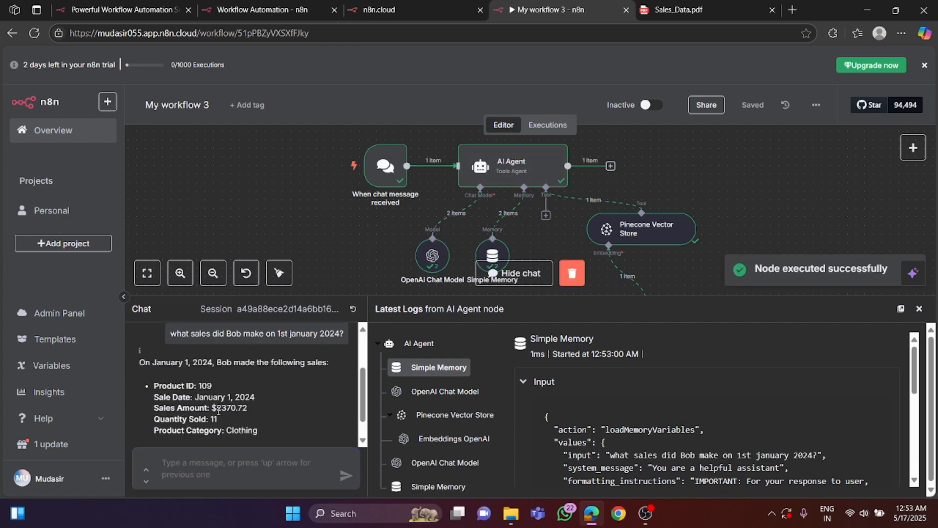
pyautogui.moveTo(216, 411); pyautogui.dragTo(238, 411)
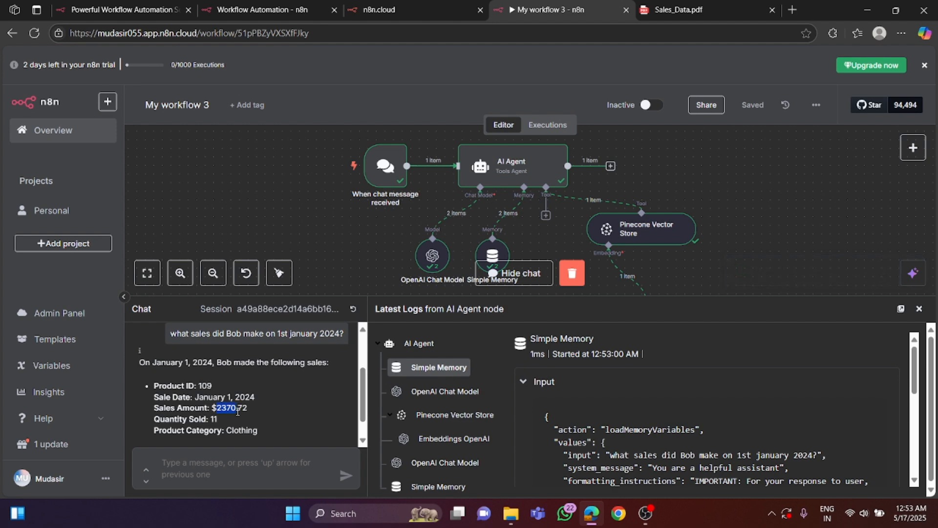
pyautogui.click(685, 10)
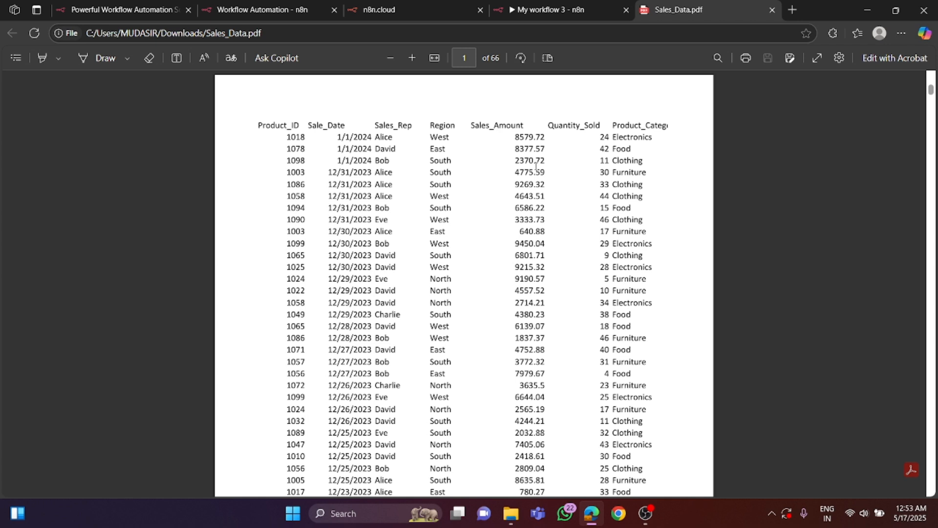
pyautogui.click(557, 9)
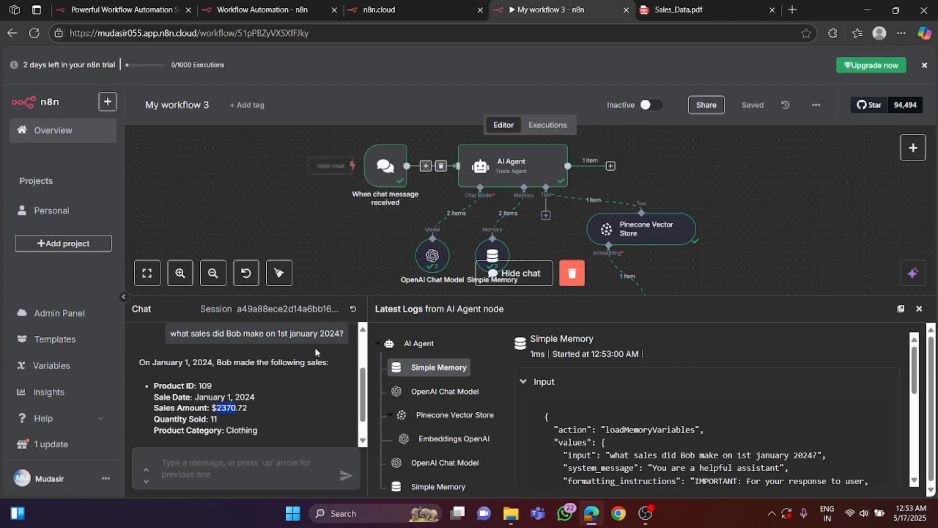
# - Ask the chat what total sales revenue the same sales rep generated in the south region during 2023, and review the reply
pyautogui.click(239, 451)
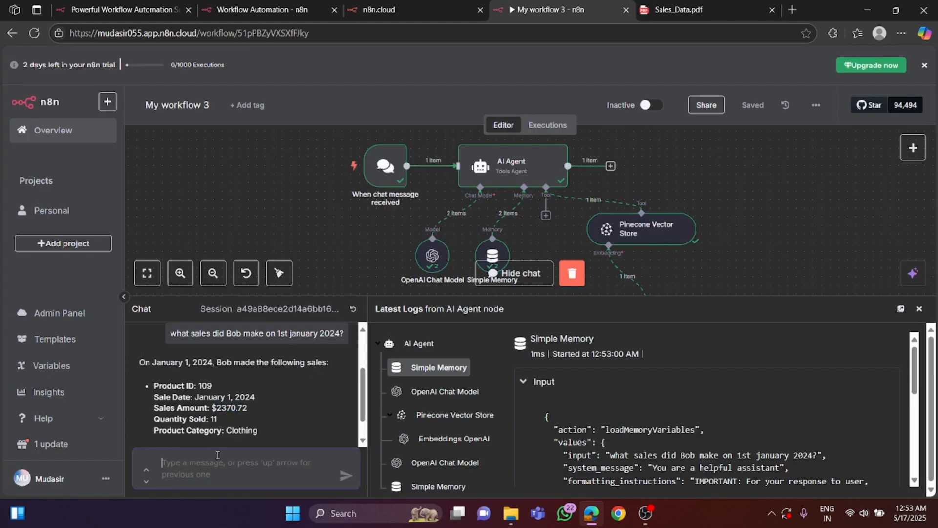
pyautogui.write('wha tis')
pyautogui.press('BackSpace')
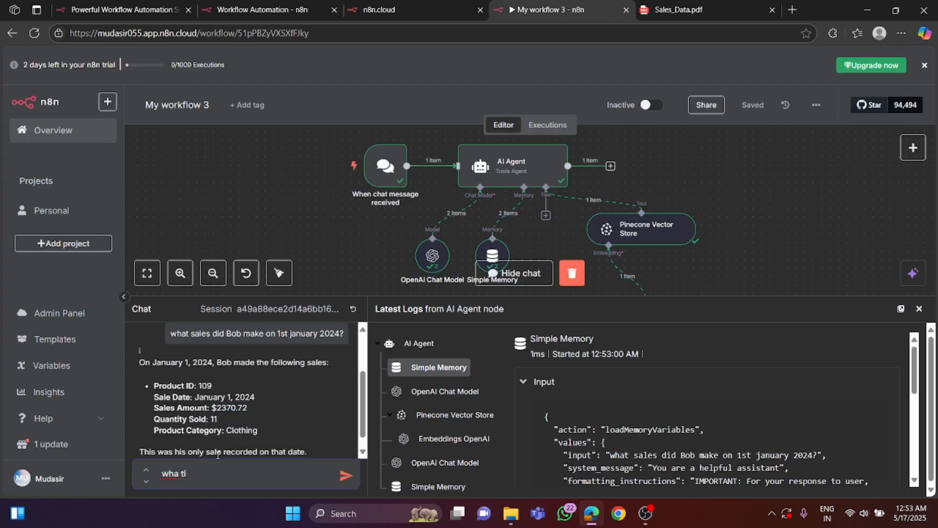
pyautogui.press('BackSpace')
pyautogui.press('BackSpace')
pyautogui.press('BackSpace')
pyautogui.write('t is the tor')
pyautogui.press('BackSpace')
pyautogui.write('tal sales revenude')
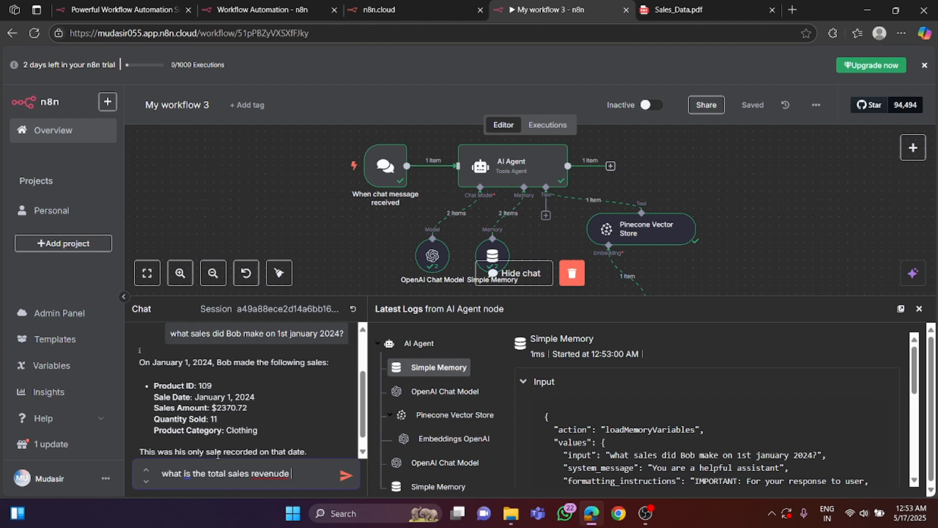
pyautogui.press('BackSpace')
pyautogui.press('BackSpace')
pyautogui.press('BackSpace')
pyautogui.press('BackSpace')
pyautogui.write('ue generea')
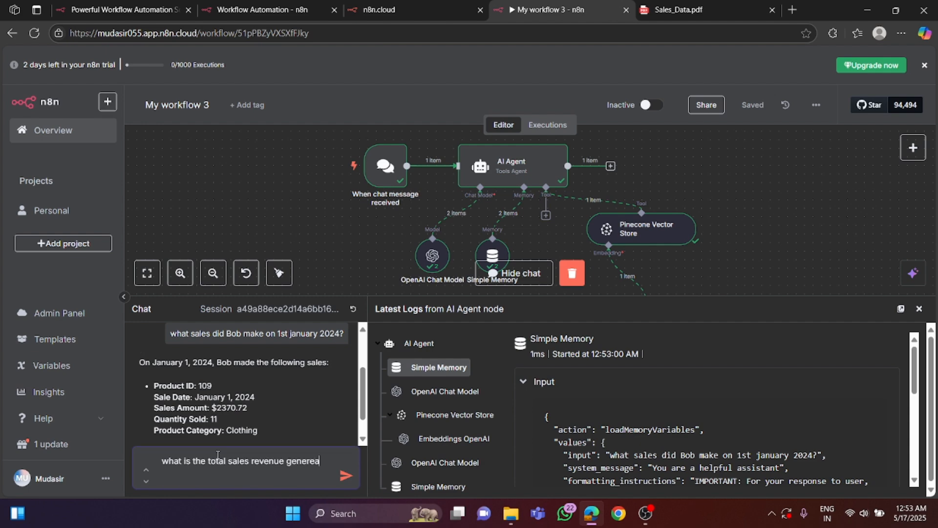
pyautogui.write('ted by')
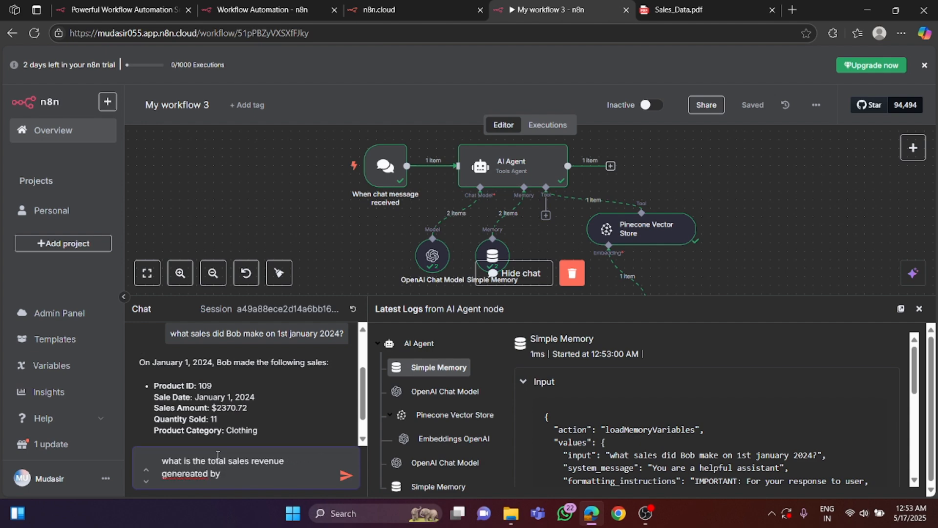
pyautogui.write(' Bob in the south reg')
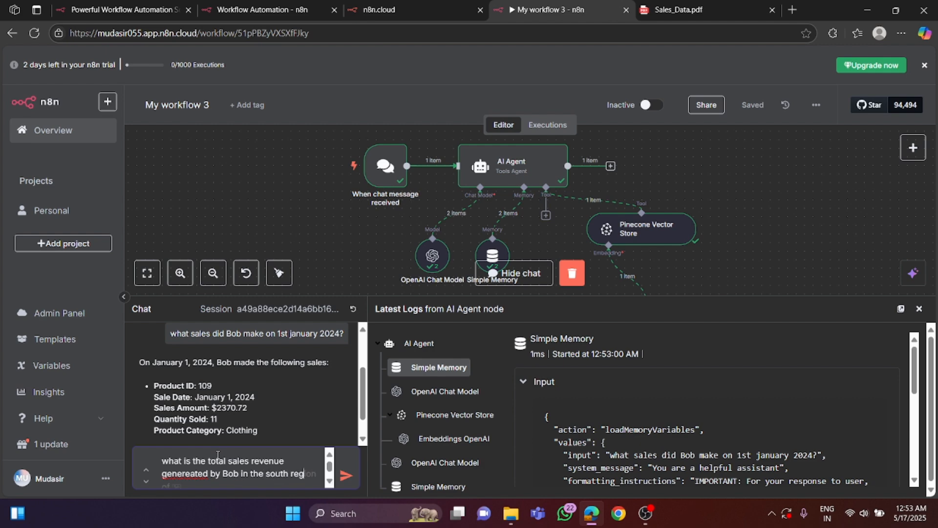
pyautogui.write('ion du')
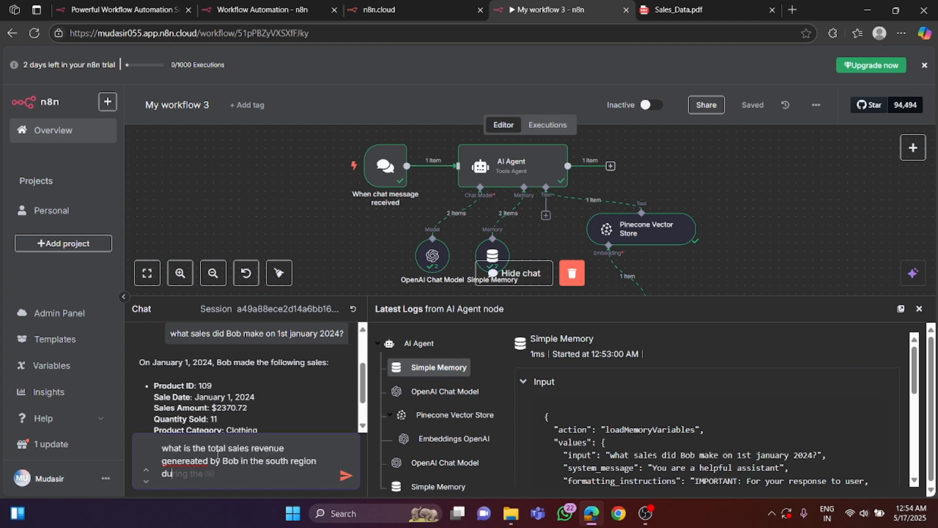
pyautogui.write('ring 2023?')
pyautogui.press('Return')
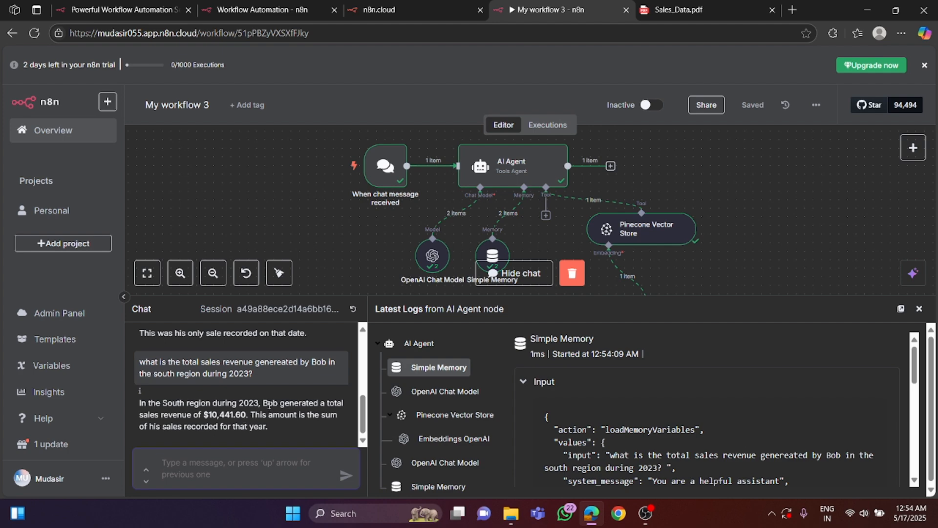
pyautogui.scroll(3, 269, 406)
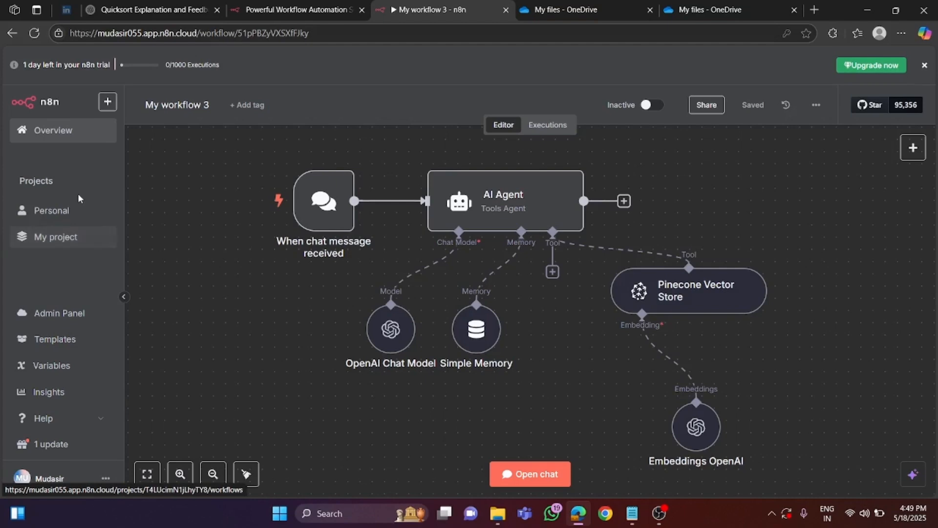
# - Create a new workflow in the Personal project and place a manual trigger in the upper-left part of the canvas
pyautogui.click(53, 211)
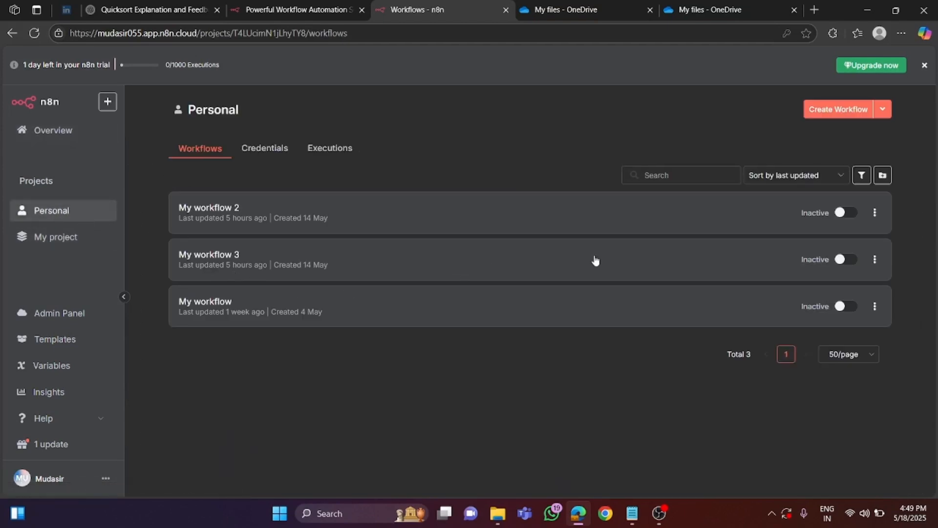
pyautogui.click(838, 112)
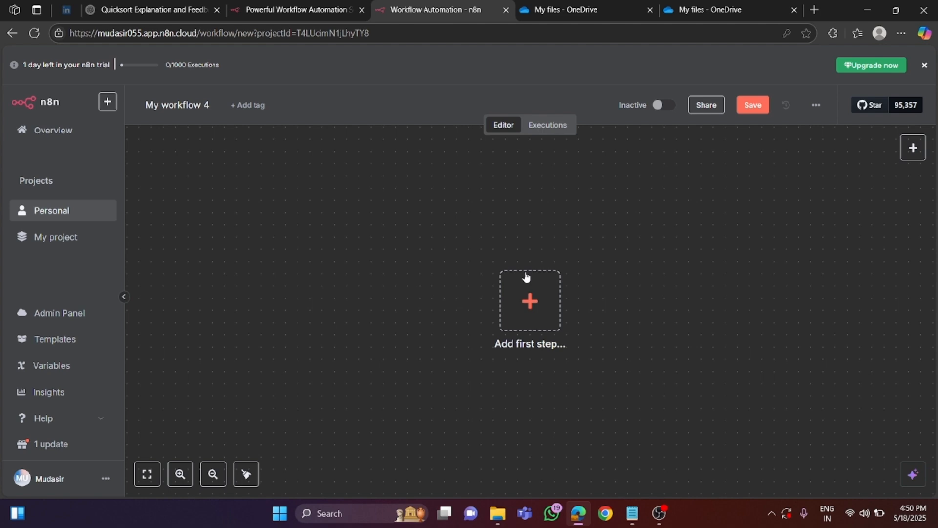
pyautogui.click(537, 300)
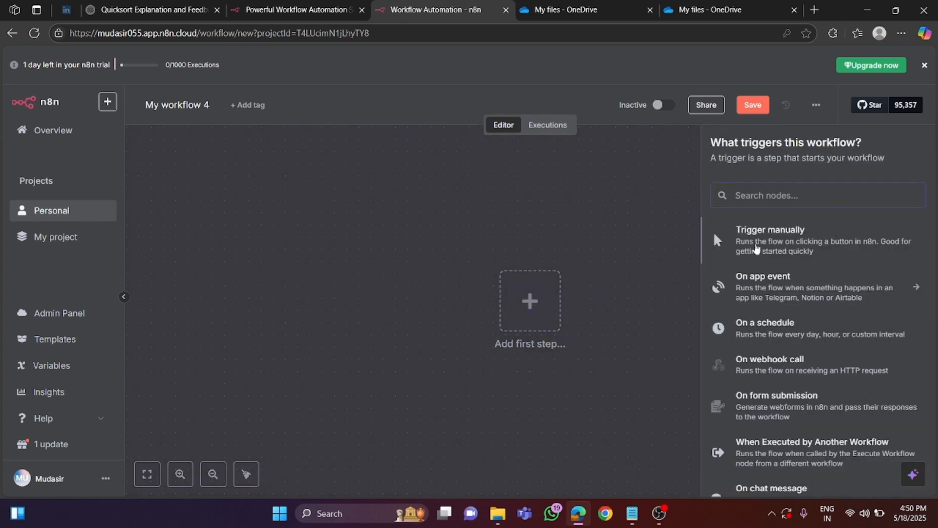
pyautogui.click(755, 248)
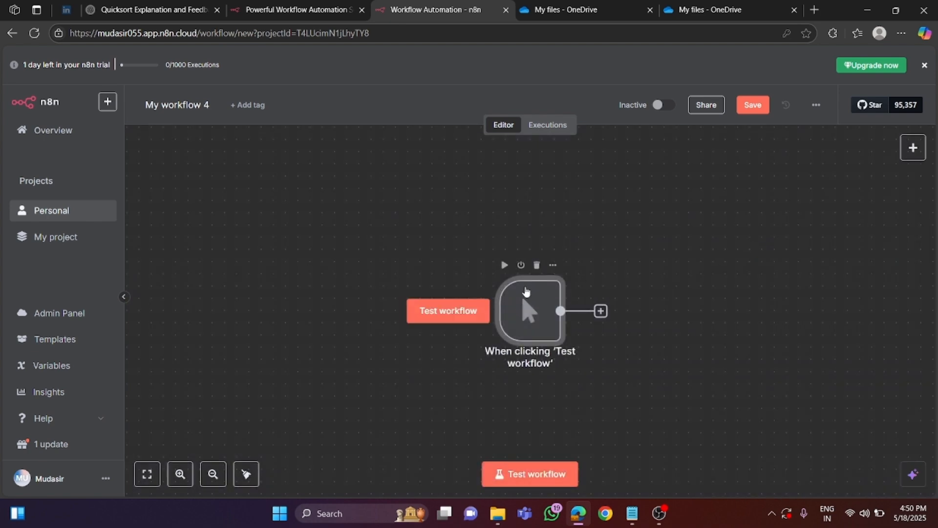
pyautogui.moveTo(520, 313); pyautogui.dragTo(311, 255)
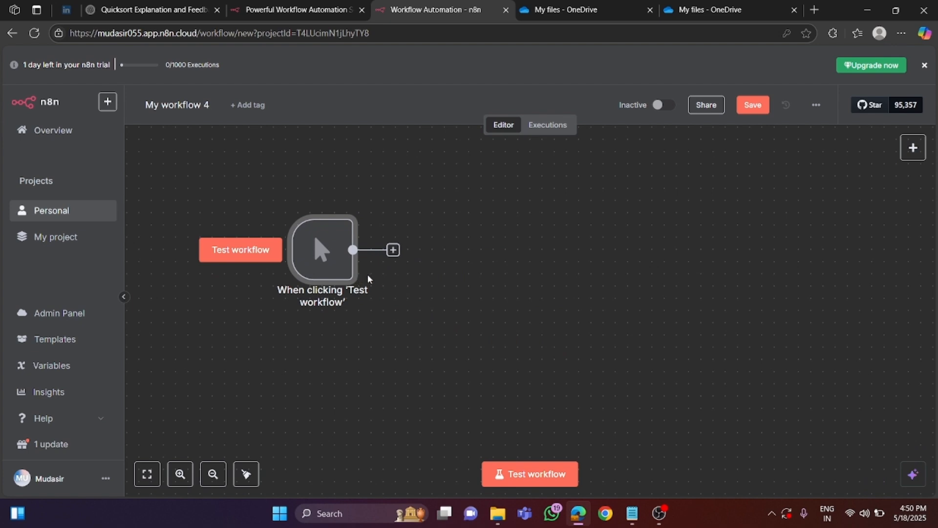
# - Add a Microsoft OneDrive node with the Download a file action after the manual trigger
pyautogui.click(394, 249)
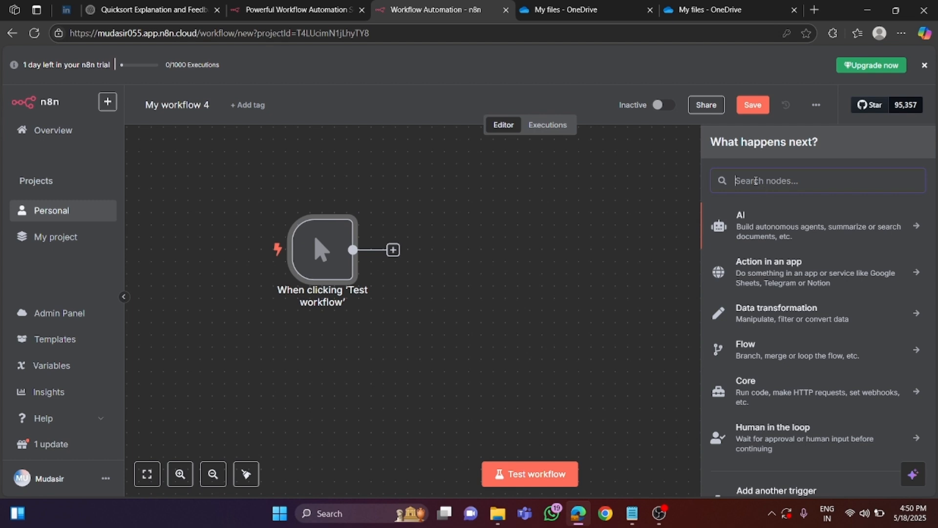
pyautogui.write('microsoft one')
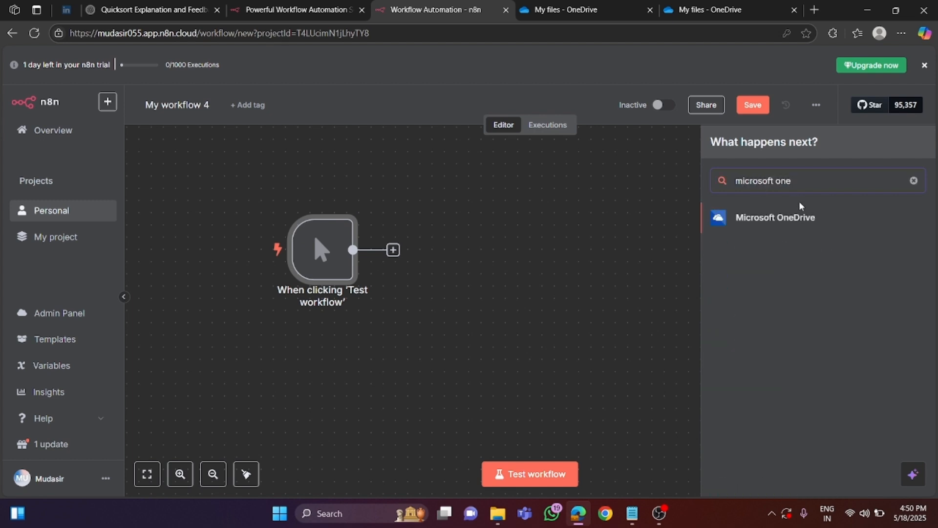
pyautogui.click(792, 221)
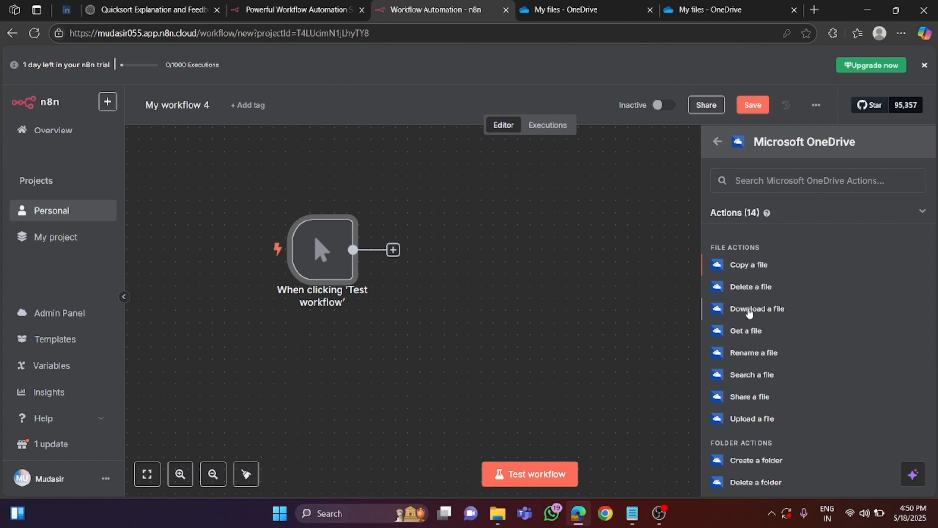
pyautogui.click(750, 309)
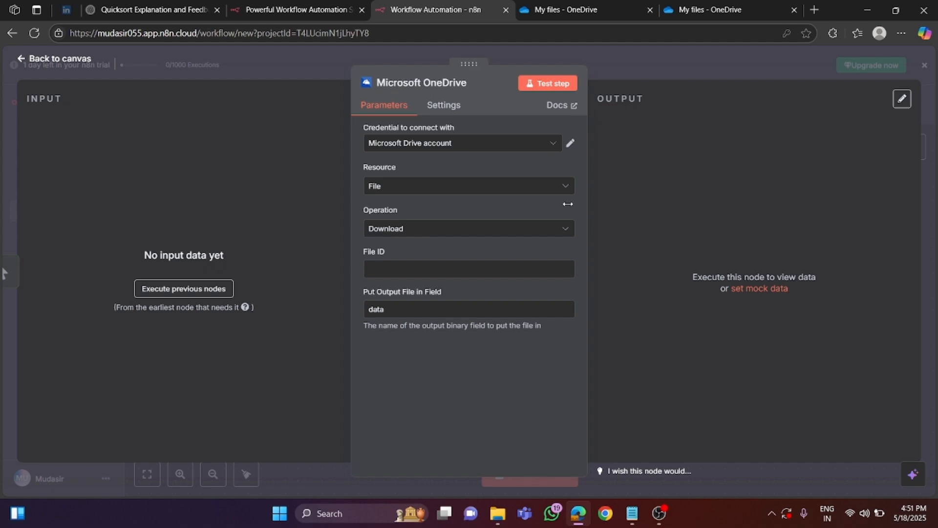
pyautogui.click(451, 145)
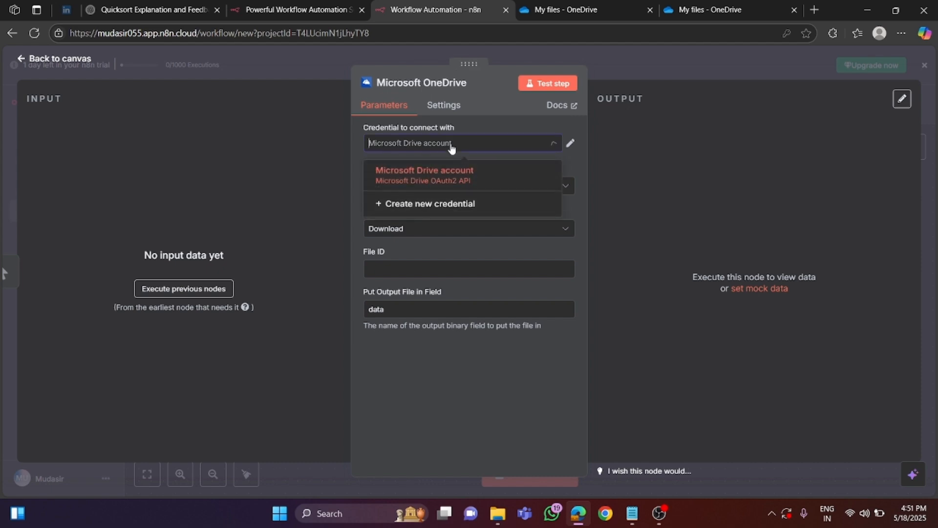
pyautogui.click(442, 211)
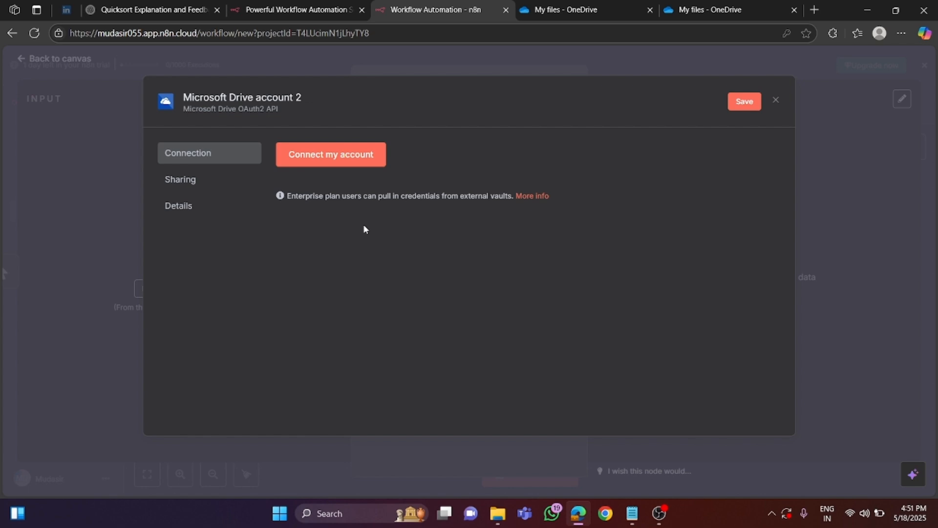
pyautogui.click(777, 102)
# - Switch to OneDrive and copy the file ID of Sales_Data.pdf from the id parameter in its web address
pyautogui.click(504, 297)
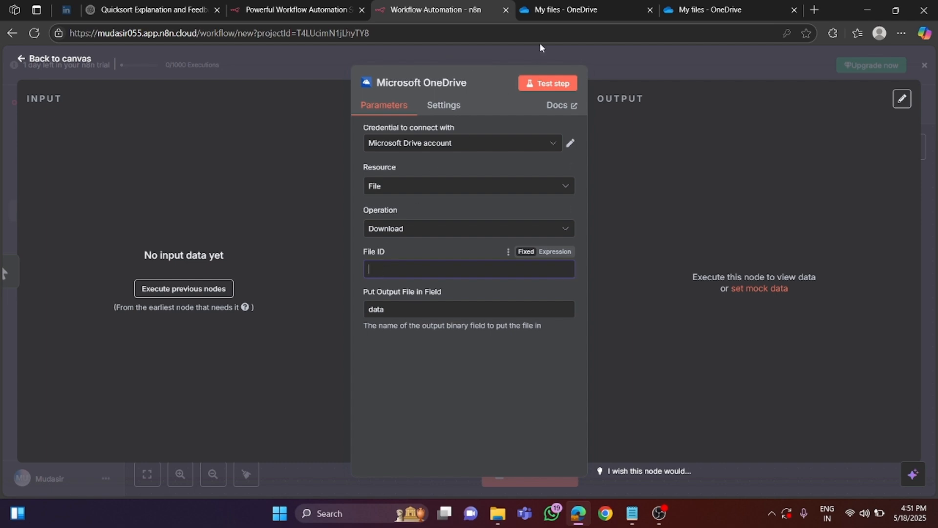
pyautogui.click(559, 7)
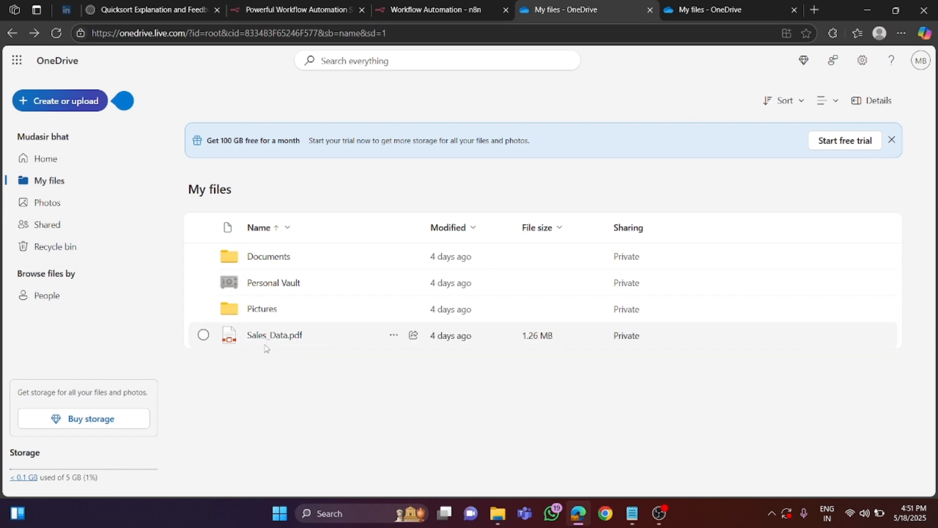
pyautogui.click(700, 6)
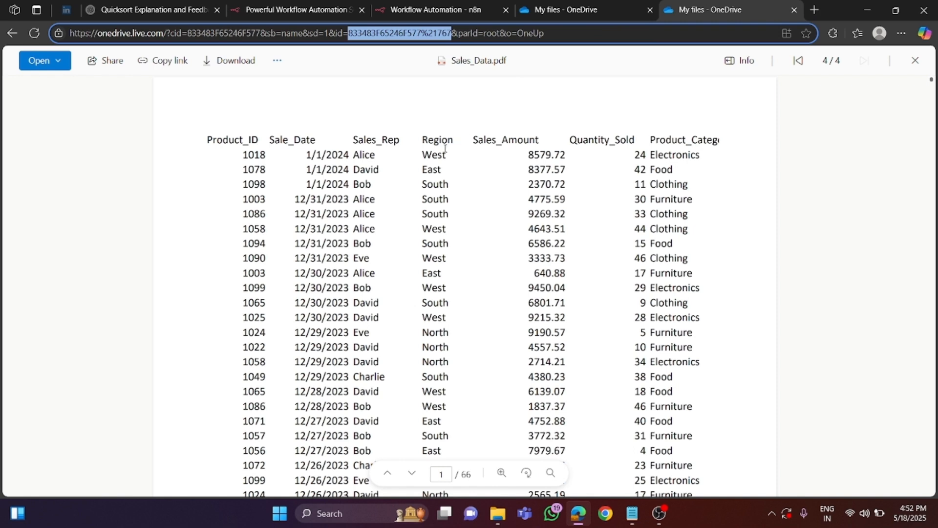
pyautogui.click(282, 32)
pyautogui.moveTo(282, 33); pyautogui.dragTo(275, 33)
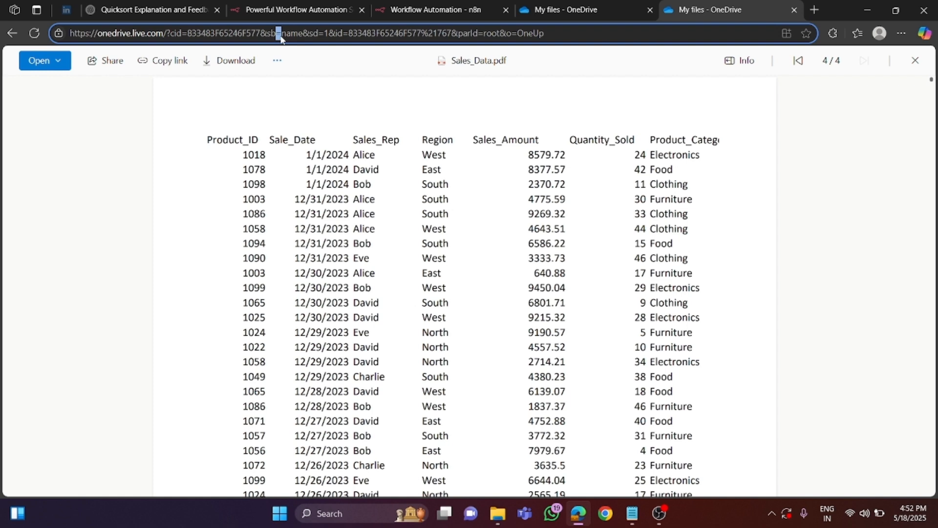
pyautogui.click(312, 33)
pyautogui.moveTo(330, 34); pyautogui.dragTo(349, 35)
pyautogui.click(350, 34)
pyautogui.moveTo(350, 34); pyautogui.dragTo(451, 33)
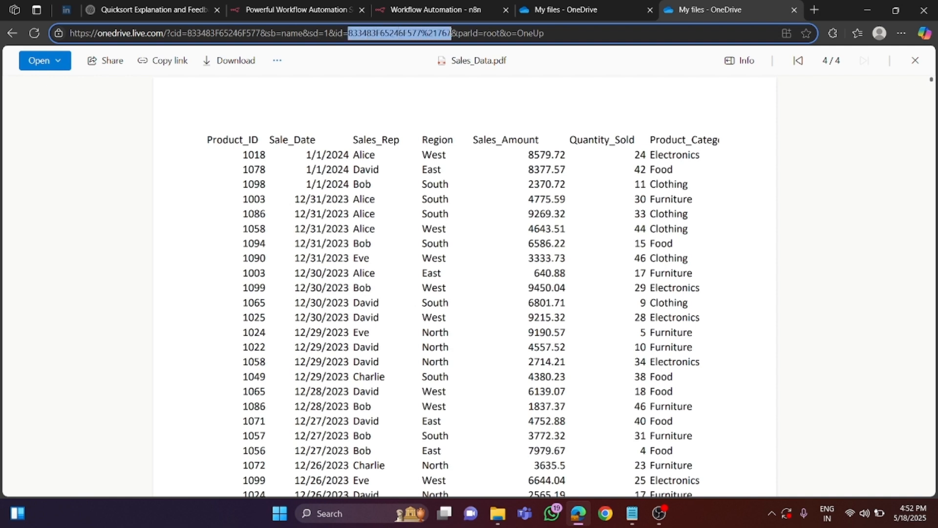
pyautogui.rightClick(426, 35)
pyautogui.click(472, 174)
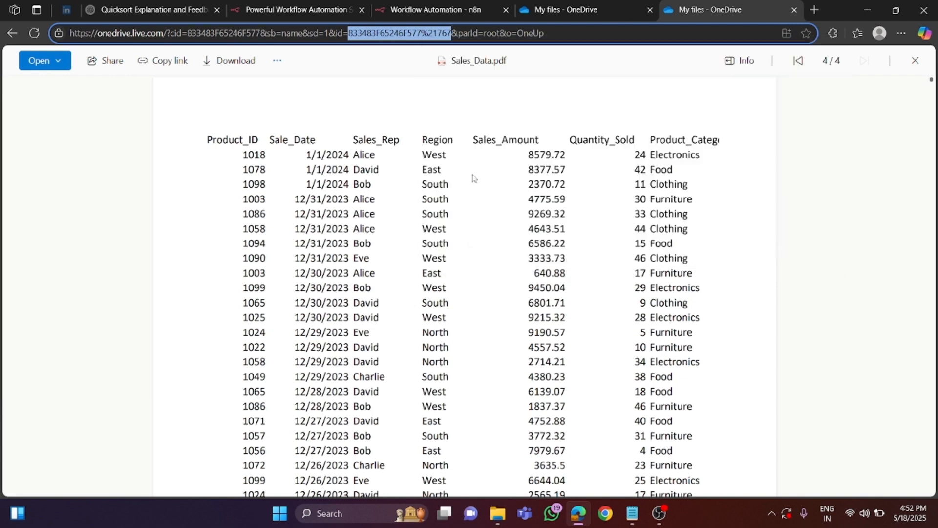
# - Paste the copied ID as the OneDrive node's File ID in n8n, test the download step and return to the canvas
pyautogui.click(459, 11)
pyautogui.rightClick(390, 272)
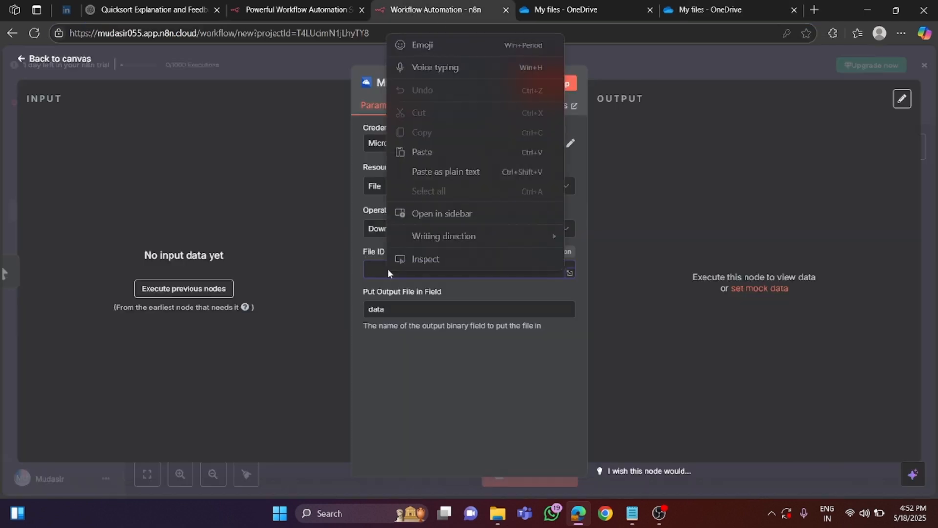
pyautogui.click(433, 151)
pyautogui.click(542, 86)
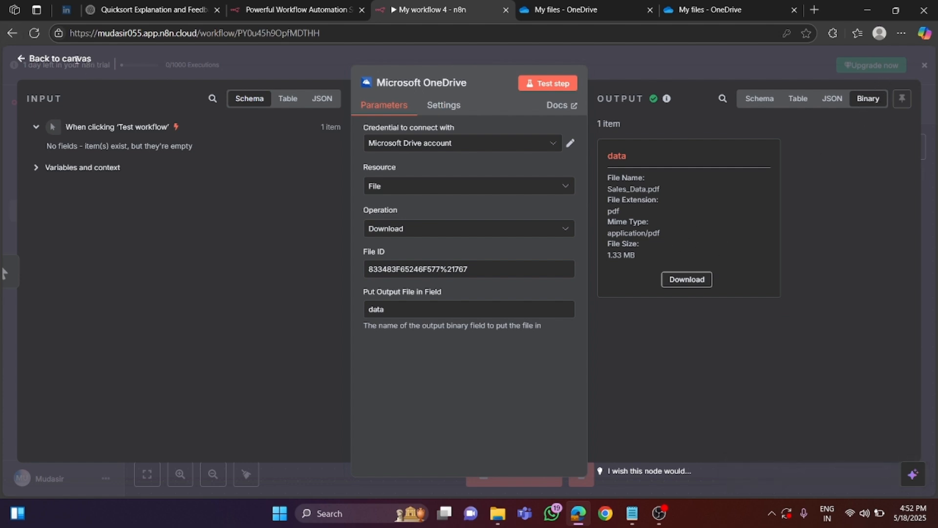
pyautogui.click(74, 61)
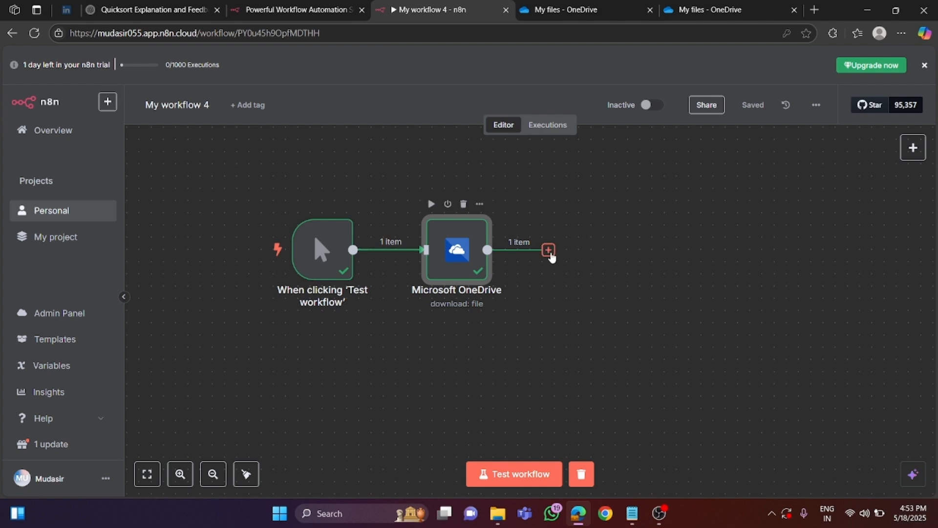
# - Add a Pinecone Vector Store node with the Add documents to vector store action after the Microsoft OneDrive node
pyautogui.click(549, 250)
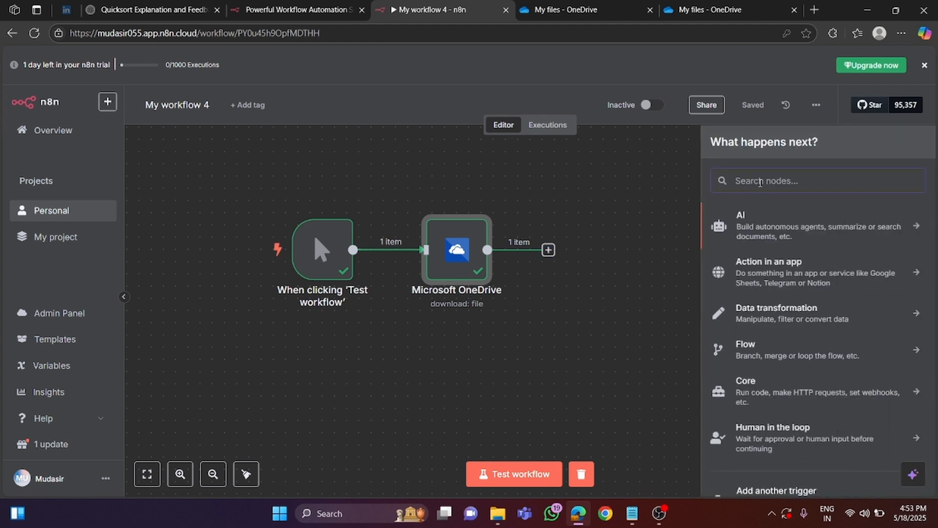
pyautogui.write('pine')
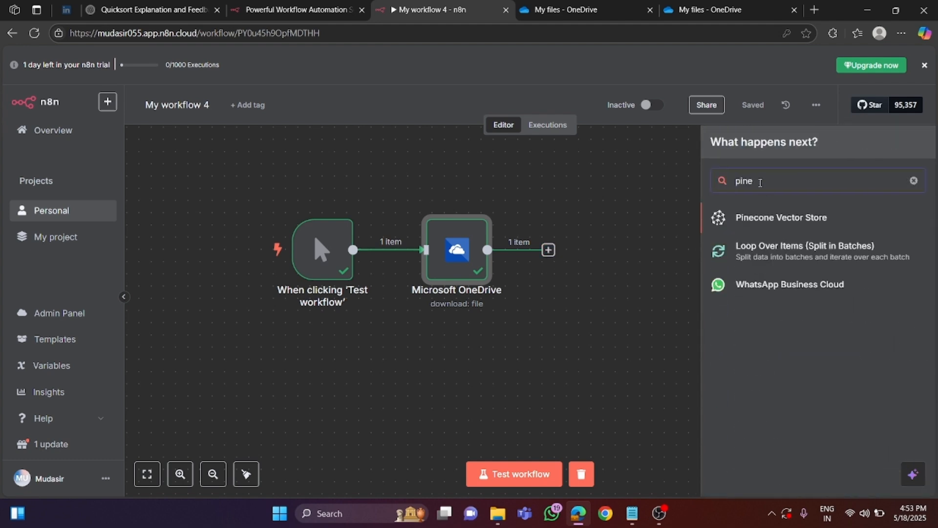
pyautogui.click(787, 223)
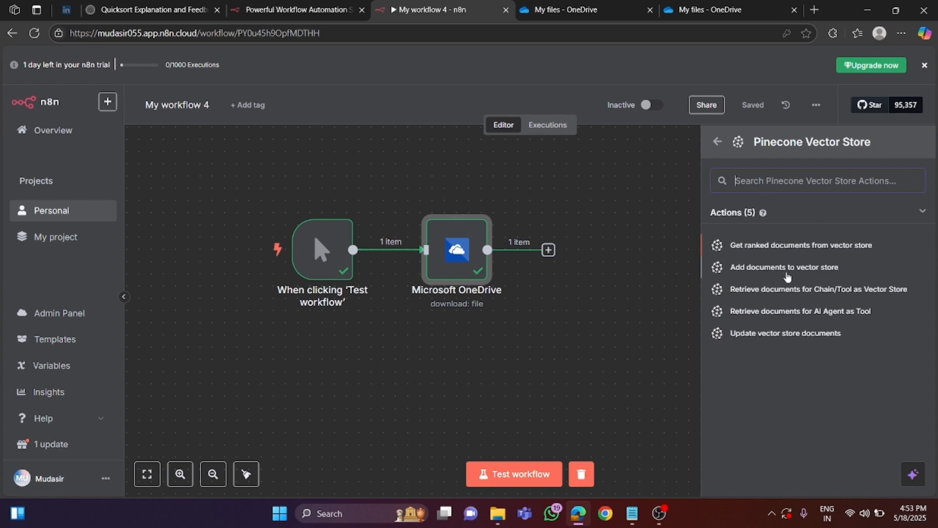
pyautogui.click(789, 269)
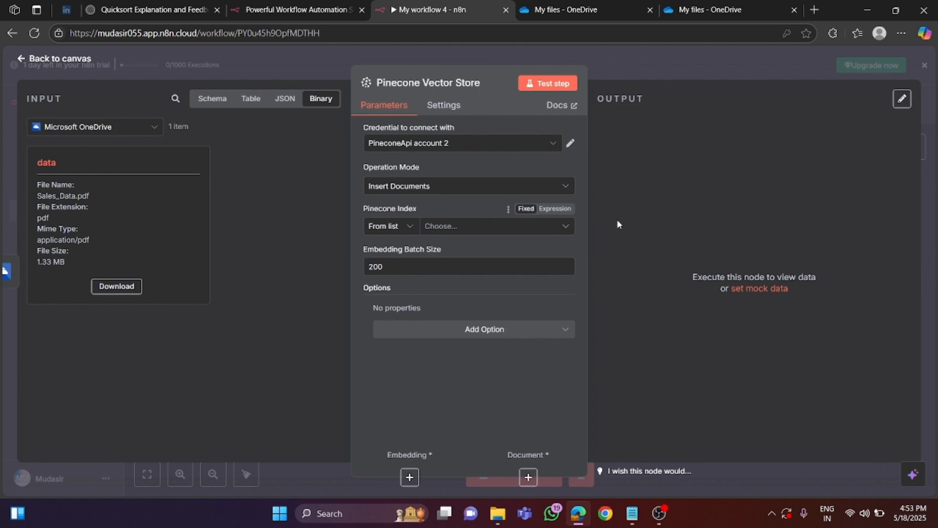
# - Open the Google home page in a new browser tab beside the workflow
pyautogui.rightClick(420, 8)
pyautogui.click(440, 12)
pyautogui.write('gog')
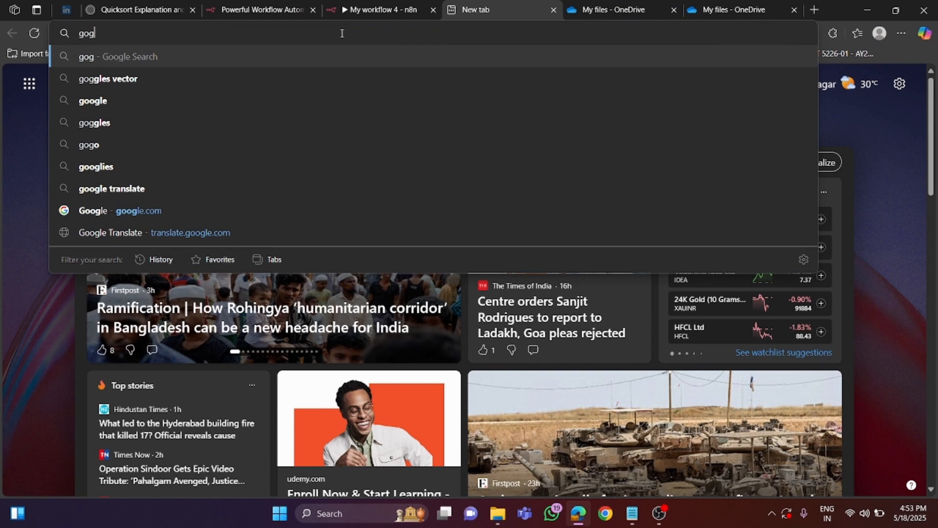
pyautogui.press('BackSpace')
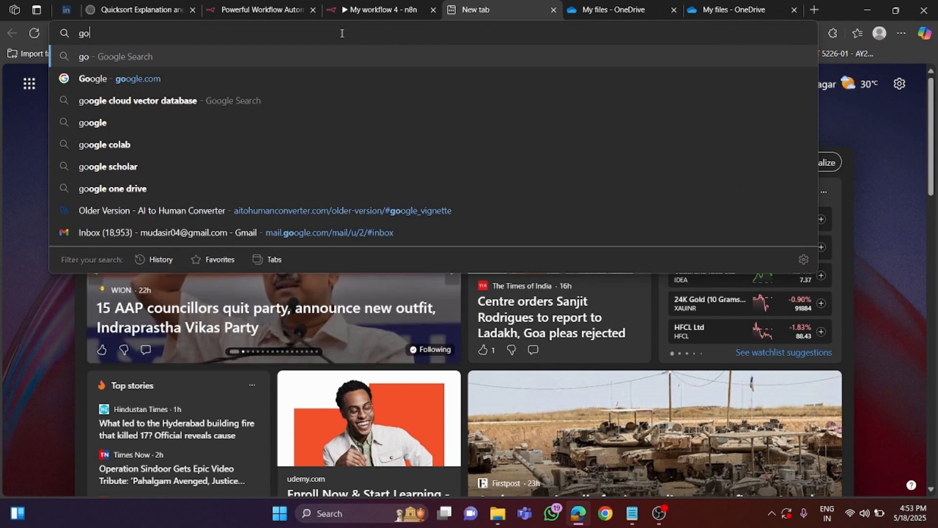
pyautogui.write('oo')
pyautogui.press('BackSpace')
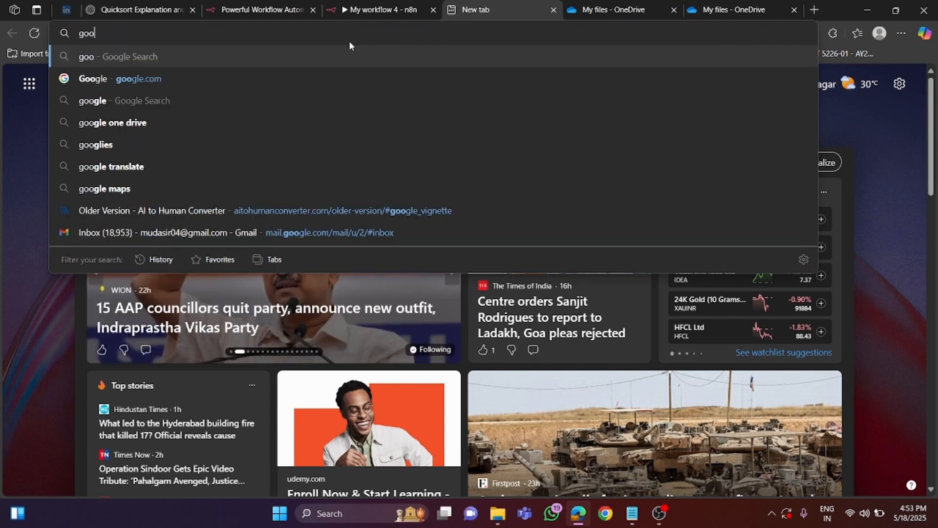
pyautogui.write('g')
pyautogui.click(125, 57)
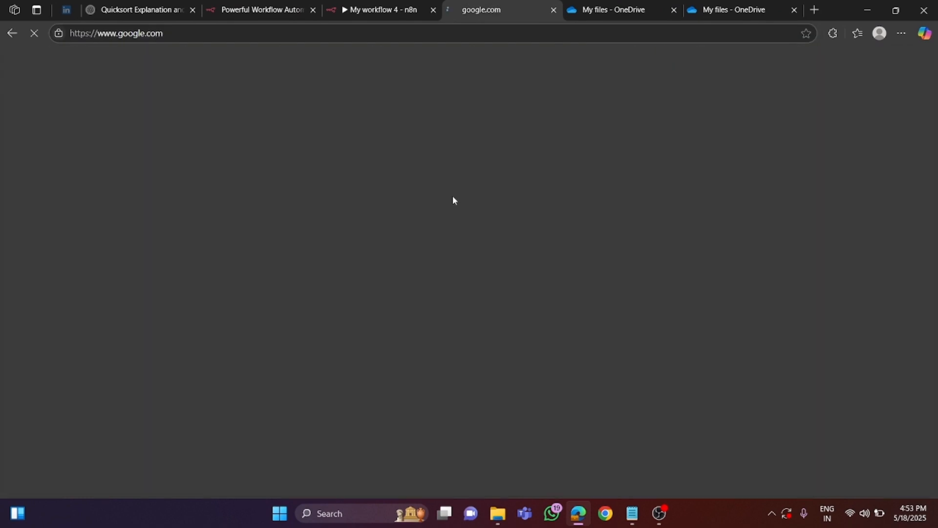
# - Find the Pinecone website by searching for pinecone vector database and log in to its console
pyautogui.click(337, 222)
pyautogui.write('pin')
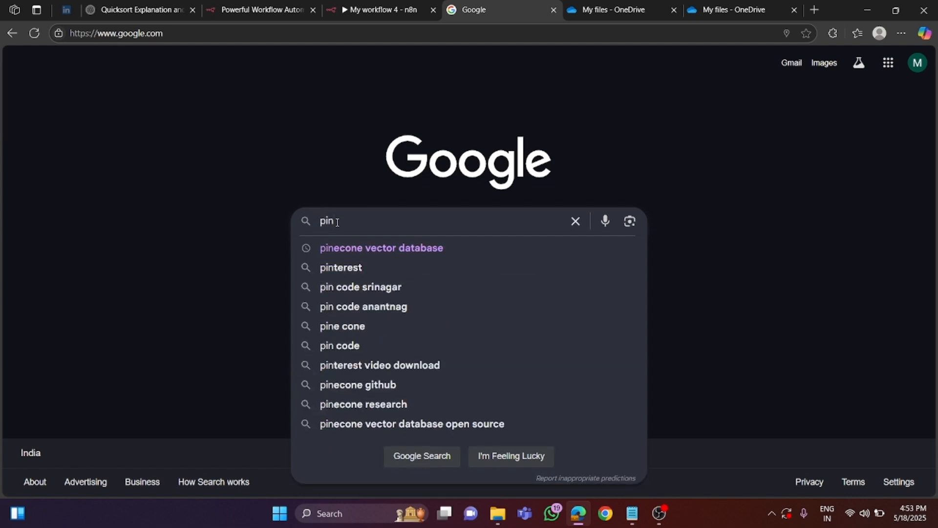
pyautogui.click(380, 249)
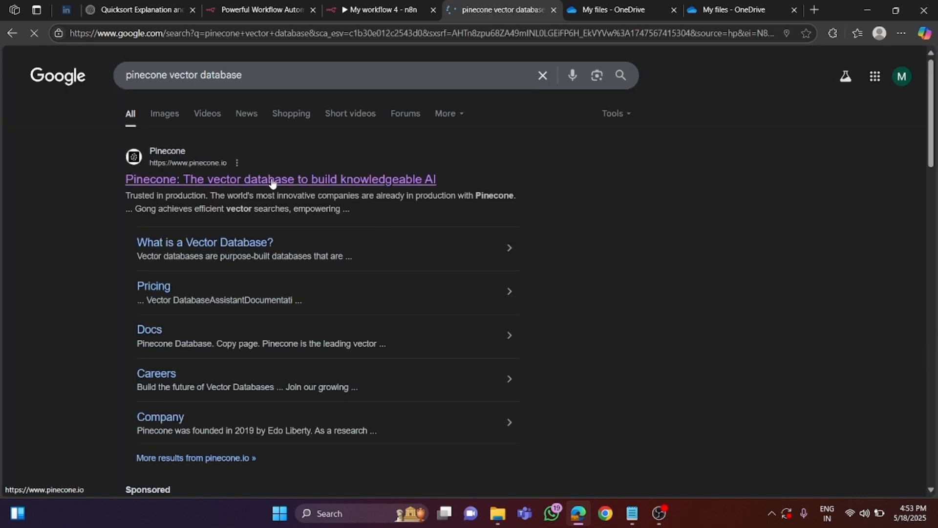
pyautogui.click(223, 187)
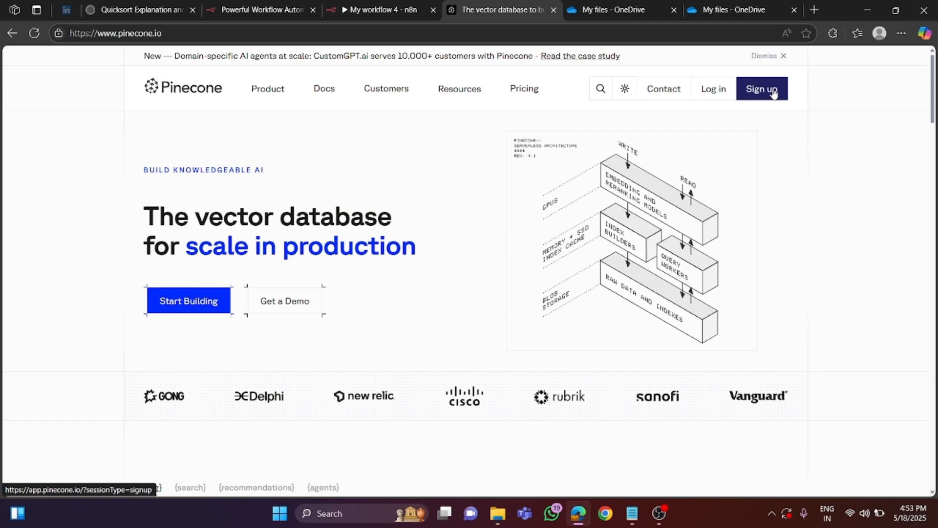
pyautogui.click(713, 94)
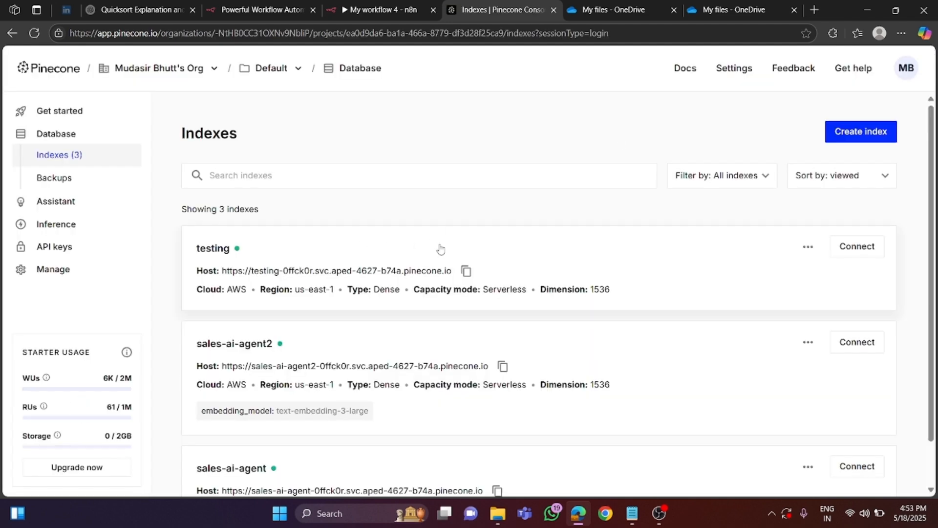
pyautogui.scroll(-1, 395, 246)
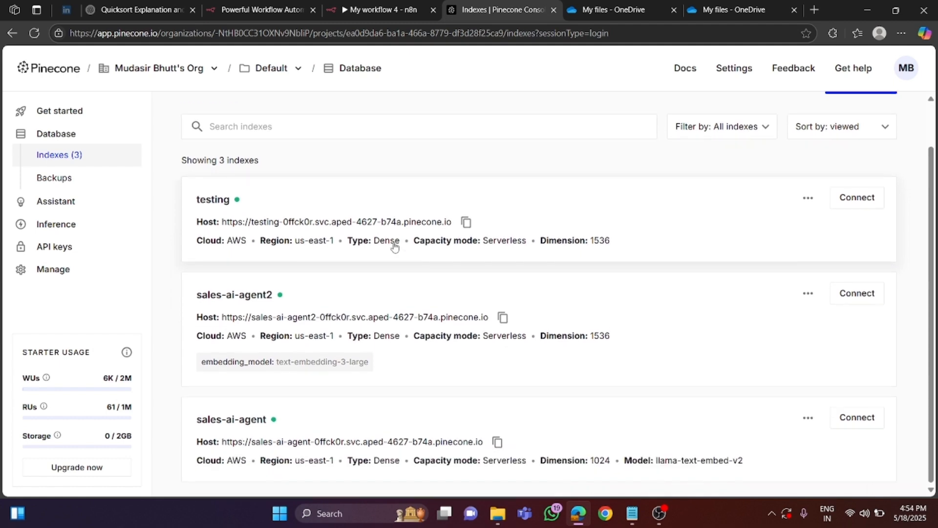
pyautogui.scroll(1, 464, 220)
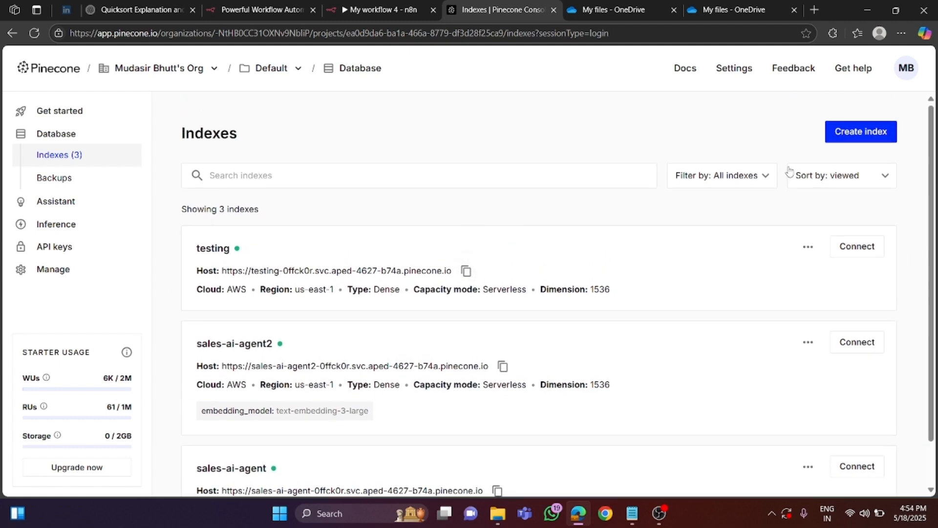
# - Start creating a new Pinecone index and name it sales-agent666
pyautogui.click(854, 137)
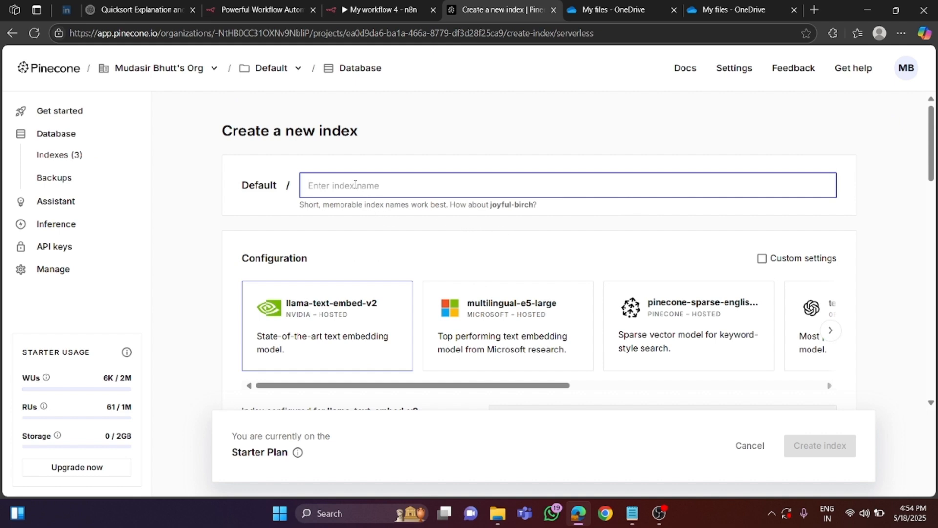
pyautogui.write('Sa')
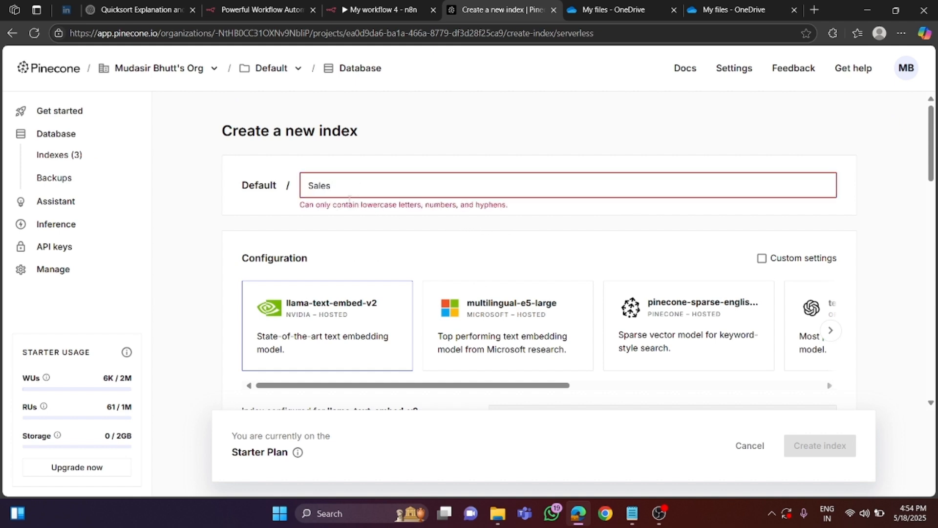
pyautogui.write('les')
pyautogui.moveTo(326, 202); pyautogui.dragTo(408, 205)
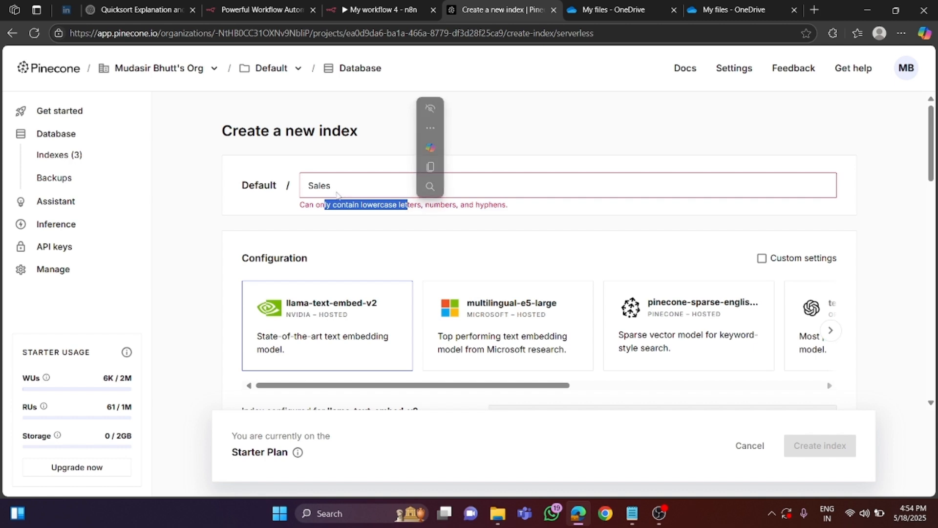
pyautogui.click(315, 184)
pyautogui.press('BackSpace')
pyautogui.write('s')
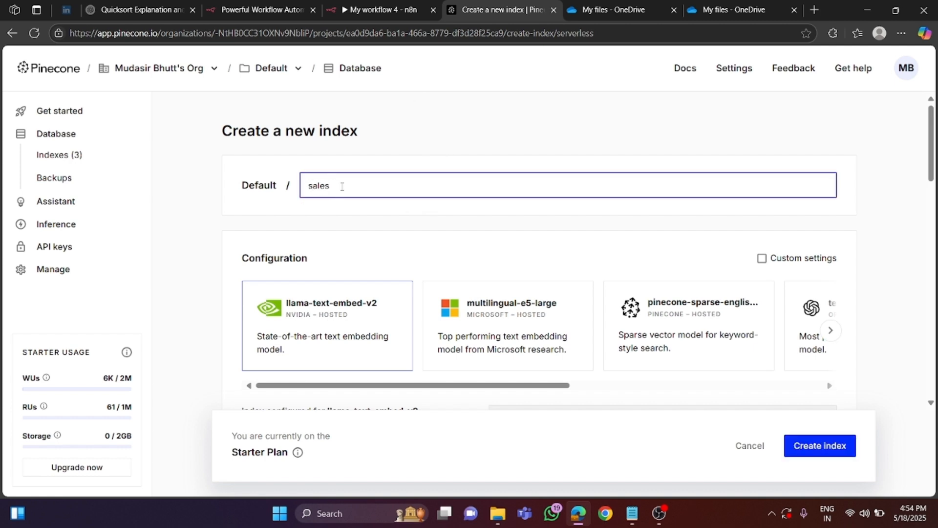
pyautogui.write('_')
pyautogui.press('BackSpace')
pyautogui.write('-agent6666')
# - Create the index with OpenAI's text-embedding-3-small configuration, keeping the default cloud and region settings, and open its namespaces
pyautogui.moveTo(412, 388); pyautogui.dragTo(601, 417)
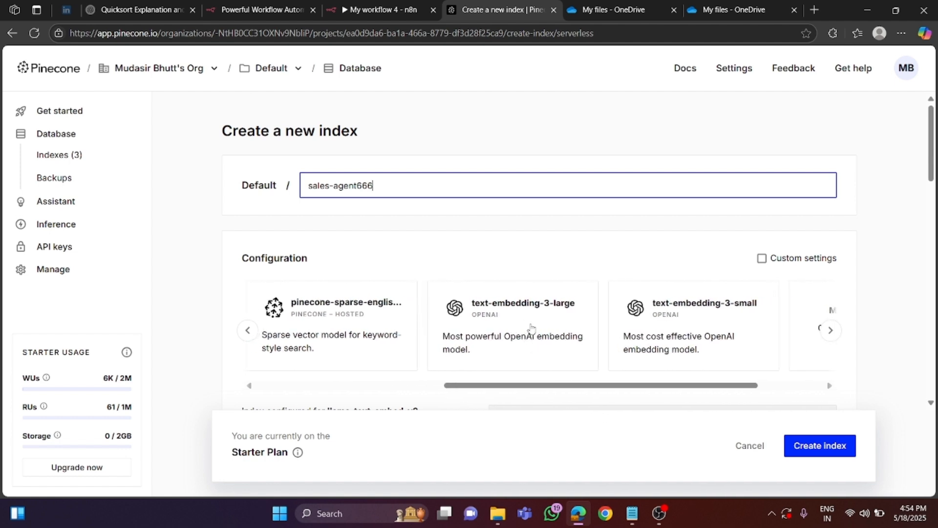
pyautogui.moveTo(616, 385); pyautogui.dragTo(685, 391)
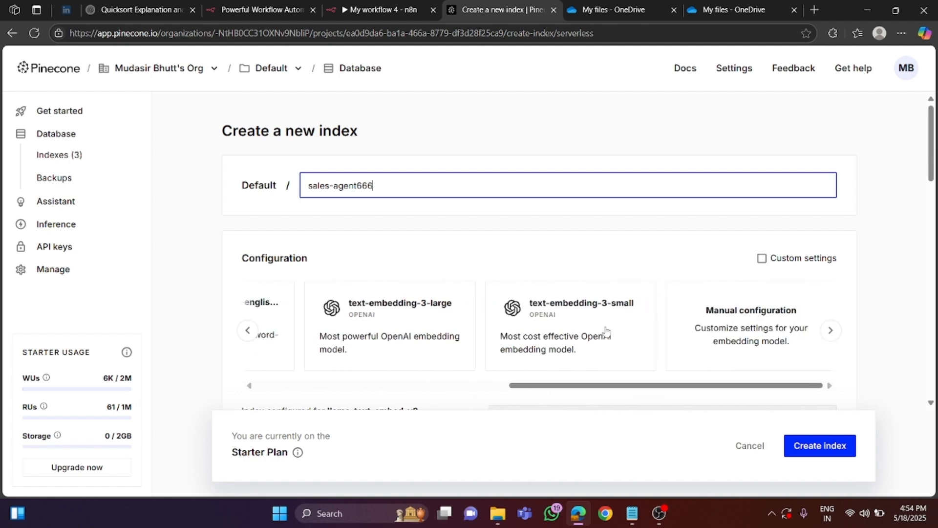
pyautogui.click(598, 334)
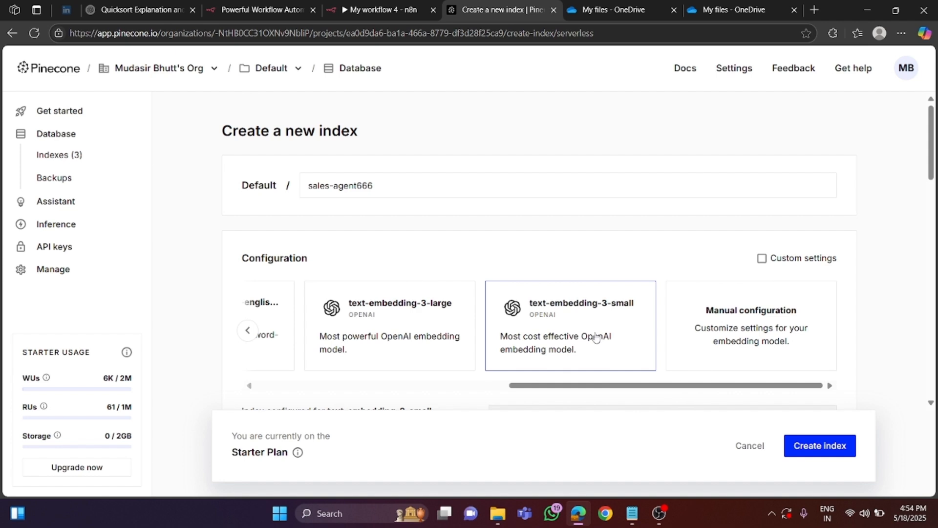
pyautogui.moveTo(586, 391); pyautogui.dragTo(358, 371)
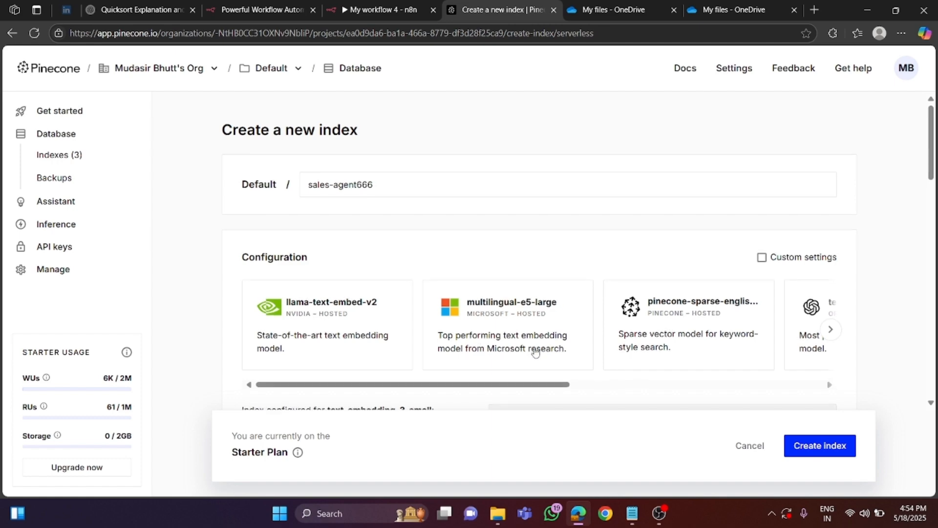
pyautogui.scroll(-4, 517, 337)
pyautogui.scroll(-5, 517, 337)
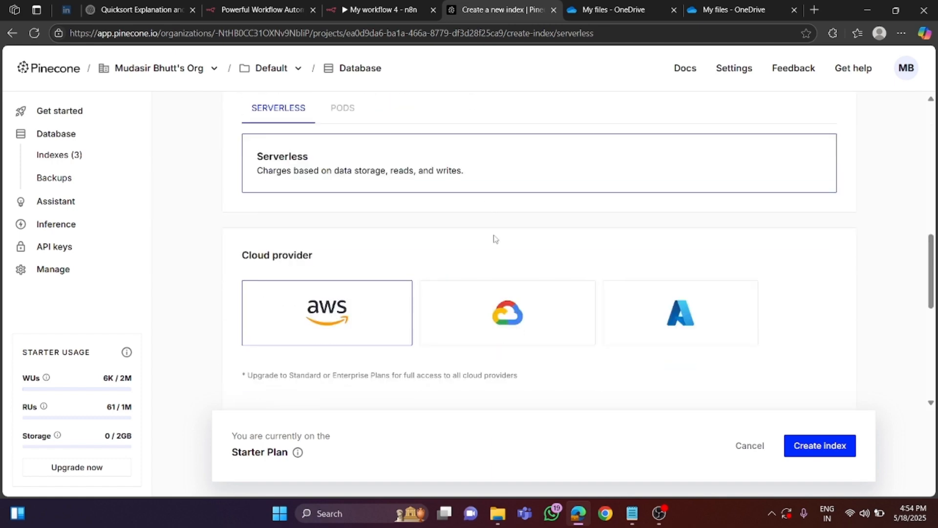
pyautogui.scroll(-3, 498, 238)
pyautogui.scroll(-4, 501, 239)
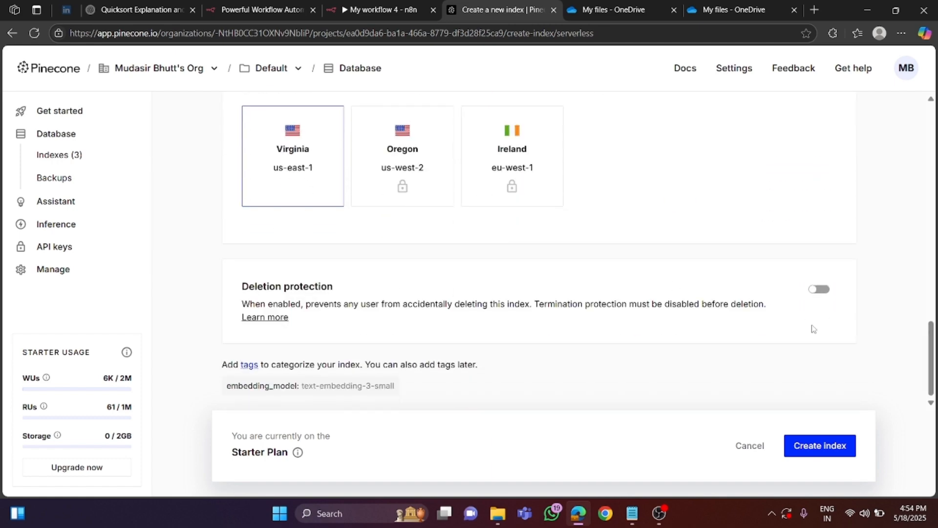
pyautogui.click(822, 454)
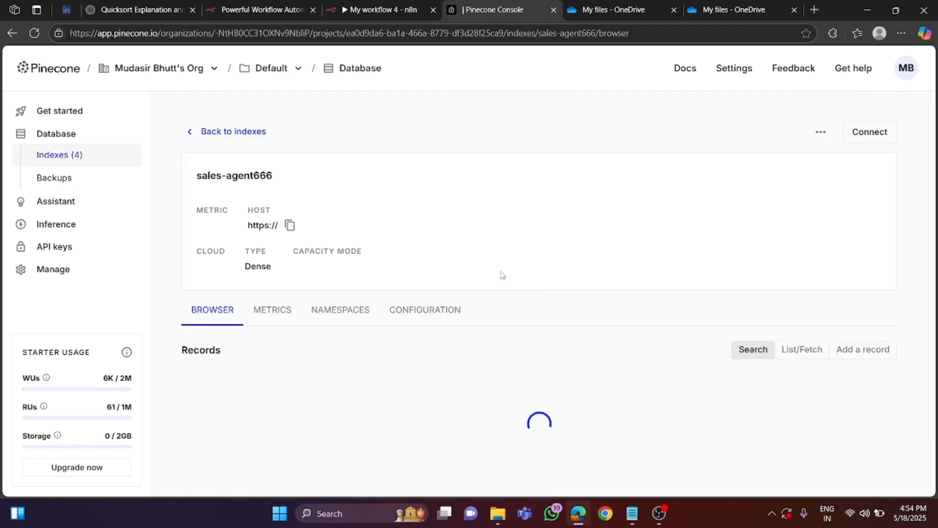
pyautogui.click(341, 339)
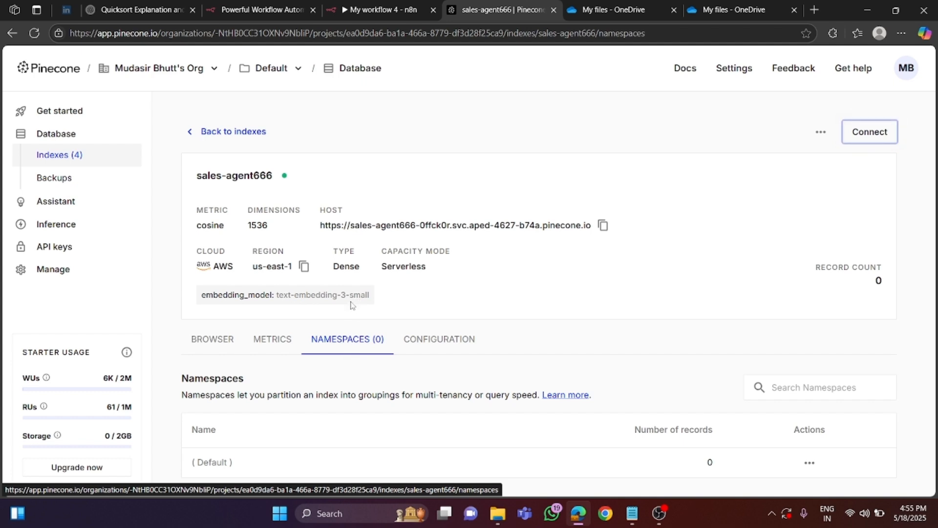
# - Generate a new Pinecone API key named Gptsales000 with All permissions and copy its value
pyautogui.click(55, 248)
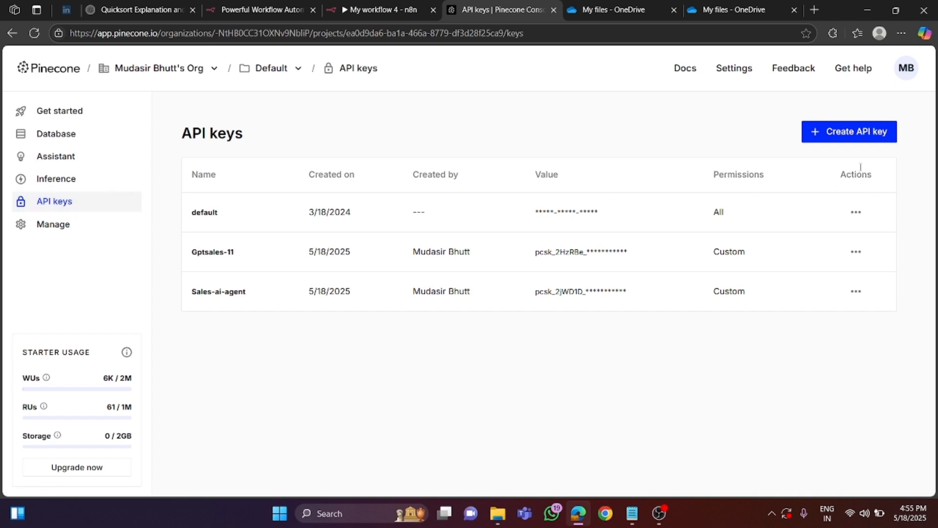
pyautogui.click(857, 136)
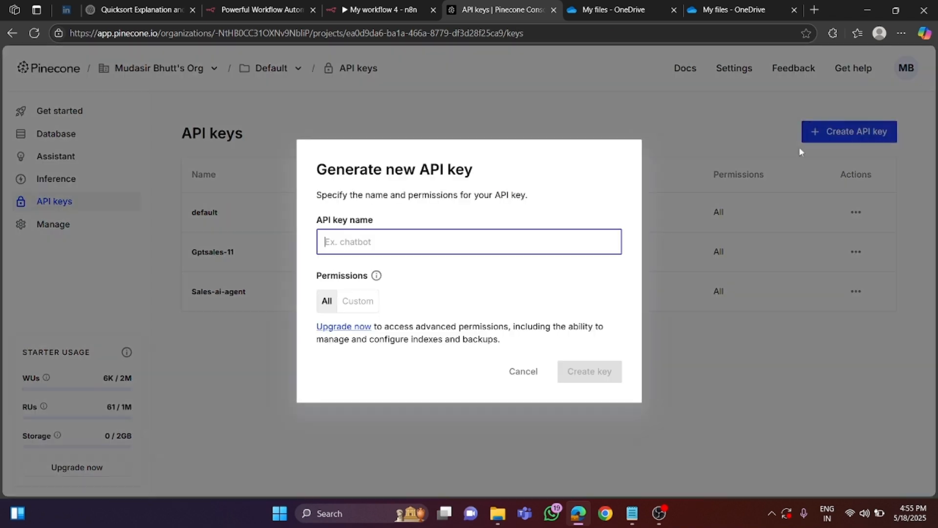
pyautogui.click(356, 241)
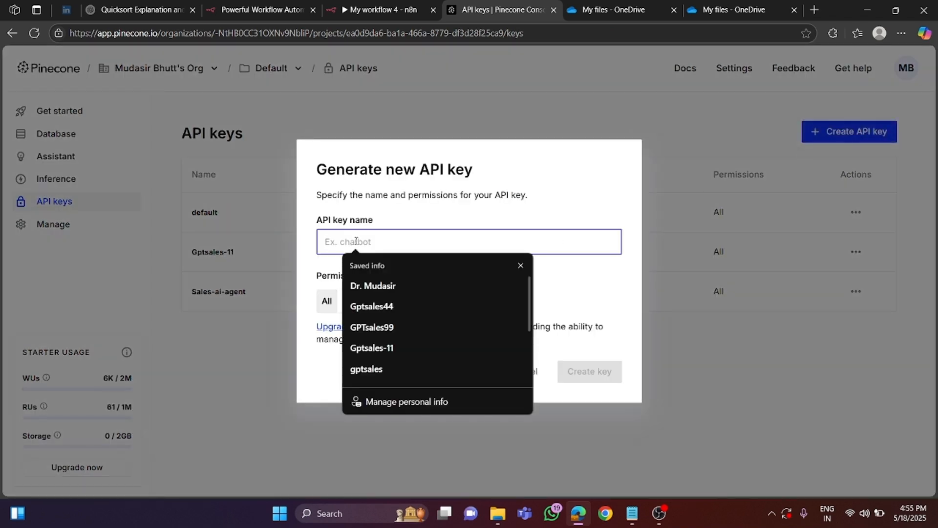
pyautogui.write('Gpt')
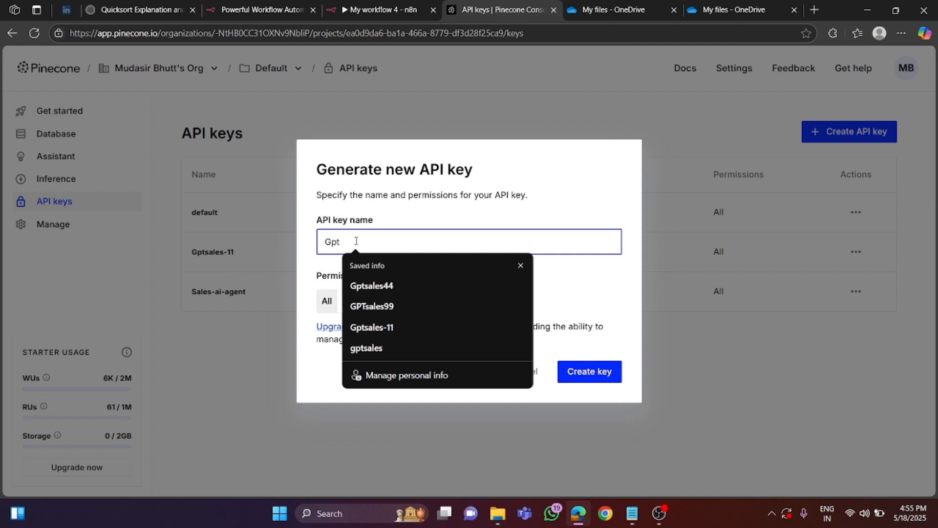
pyautogui.write('sales000')
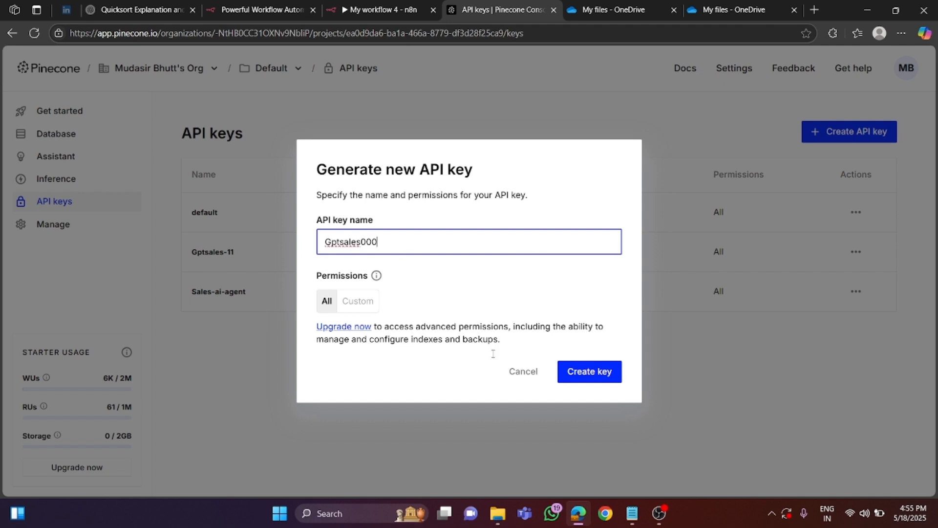
pyautogui.click(606, 373)
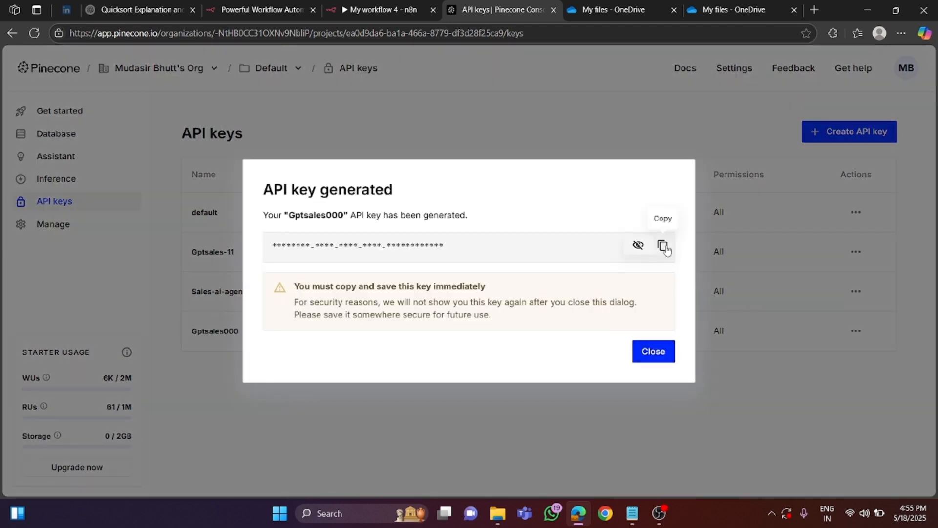
pyautogui.click(662, 246)
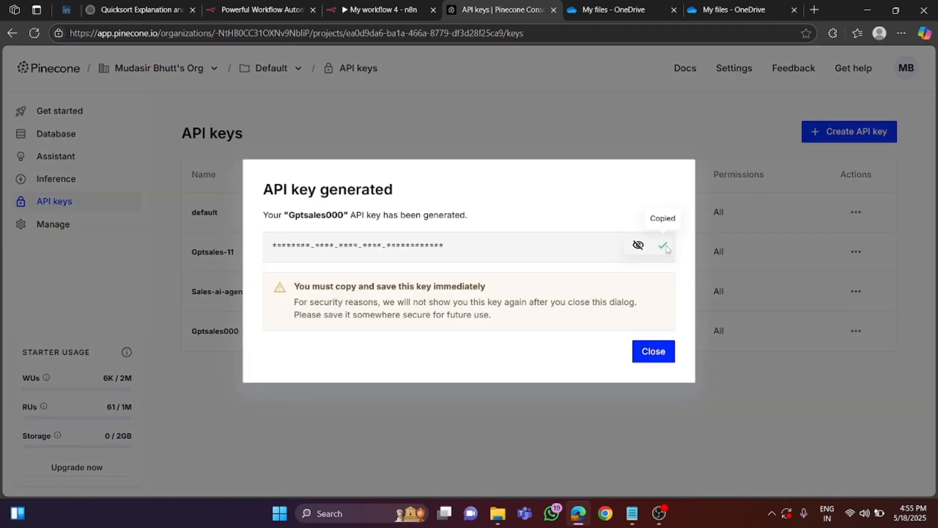
# - Switch to n8n and create a new Pinecone credential for the Pinecone Vector Store node by pasting the copied API key, without storing it in the browser
pyautogui.click(389, 10)
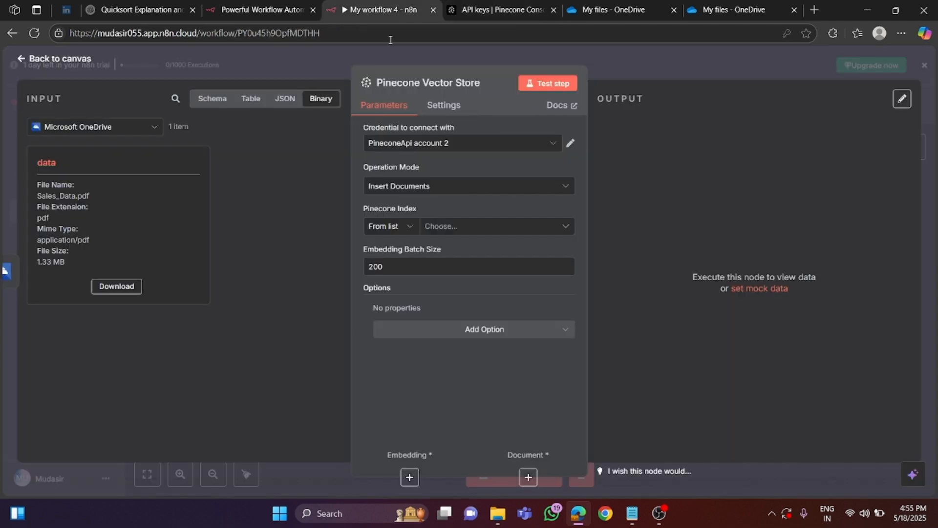
pyautogui.click(494, 144)
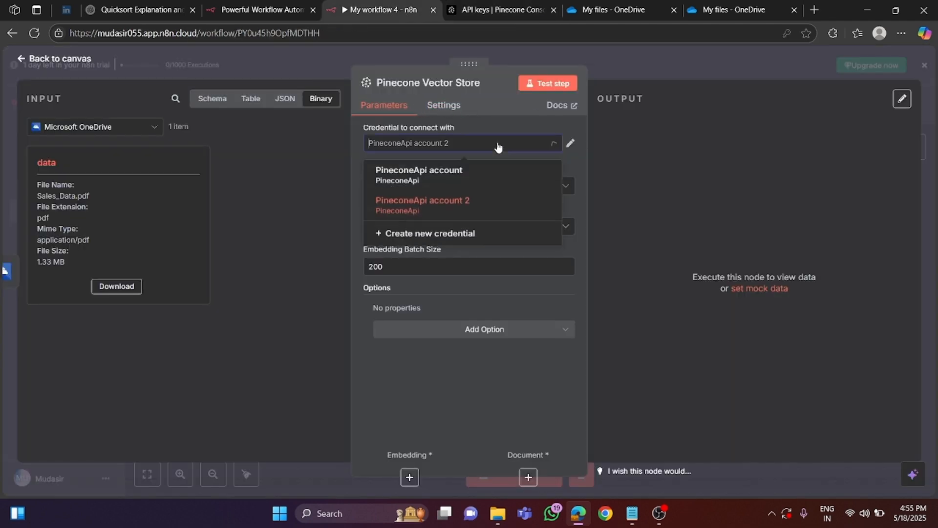
pyautogui.click(453, 241)
pyautogui.hotkey('ctrl', 'v')
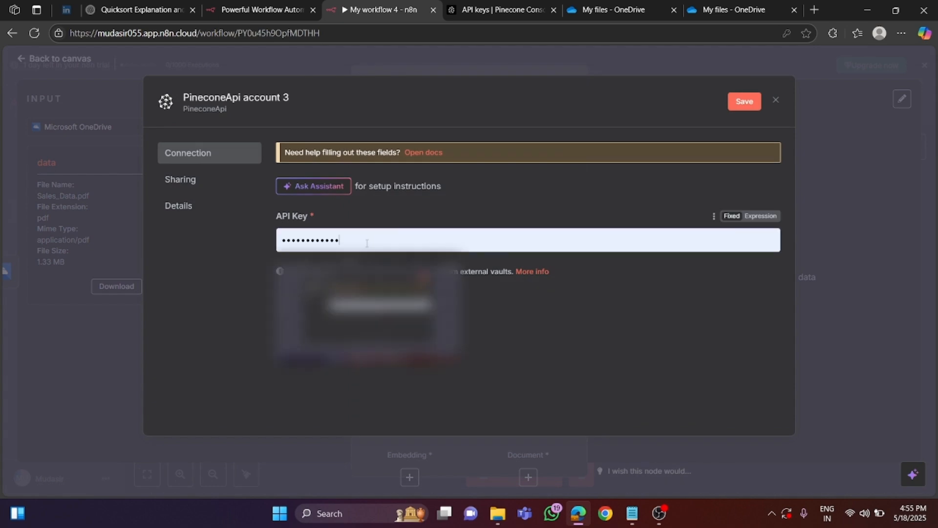
pyautogui.rightClick(366, 240)
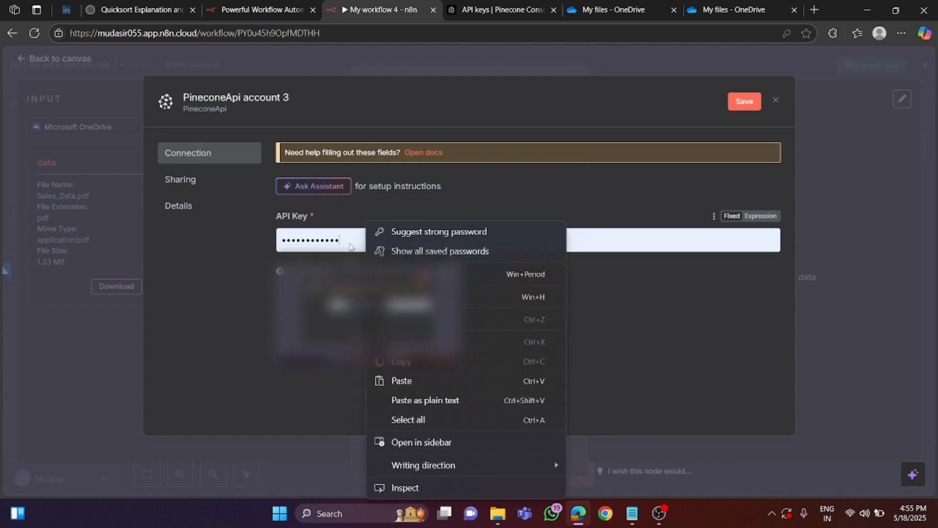
pyautogui.hotkey('ctrl', 'a')
pyautogui.press('BackSpace')
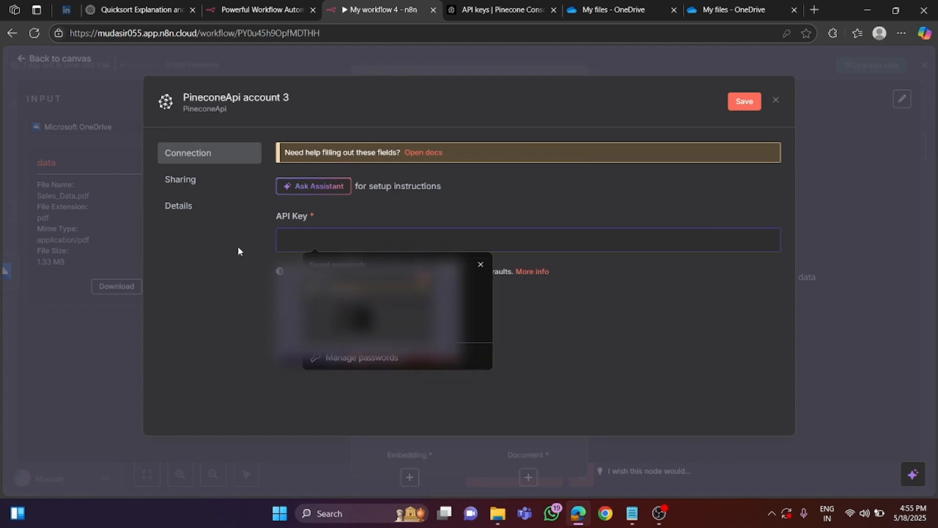
pyautogui.hotkey('ctrl', 'v')
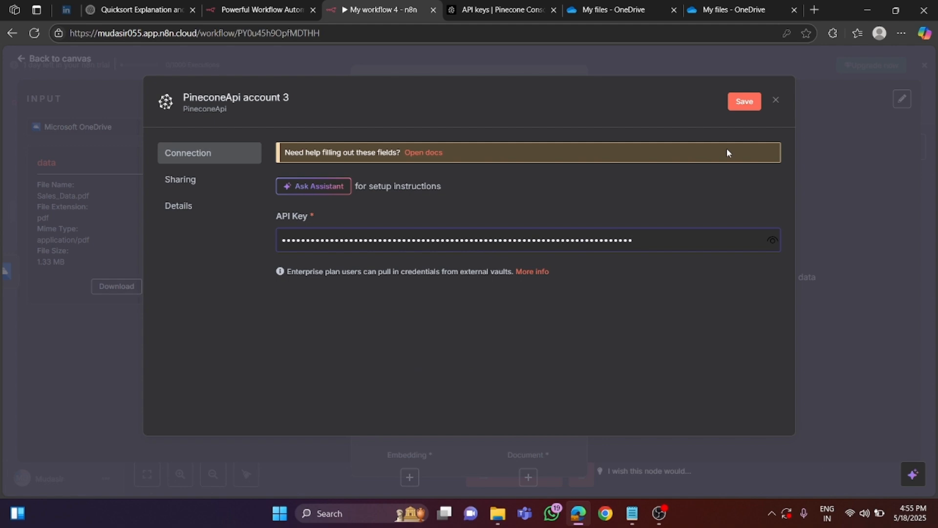
pyautogui.click(743, 101)
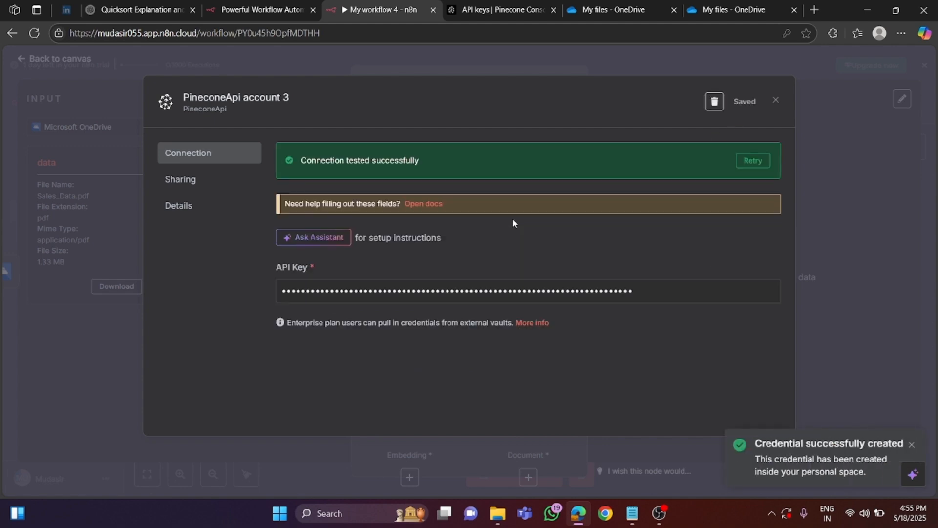
pyautogui.click(777, 102)
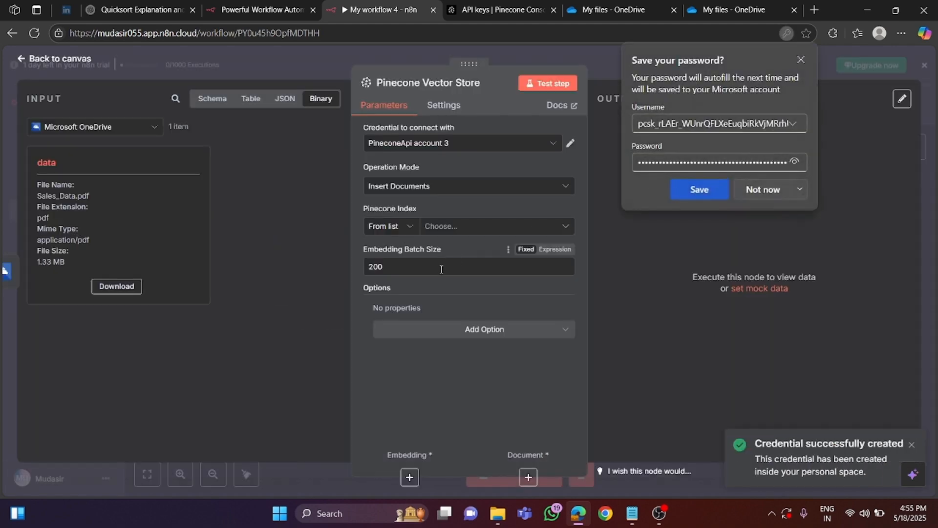
pyautogui.click(764, 191)
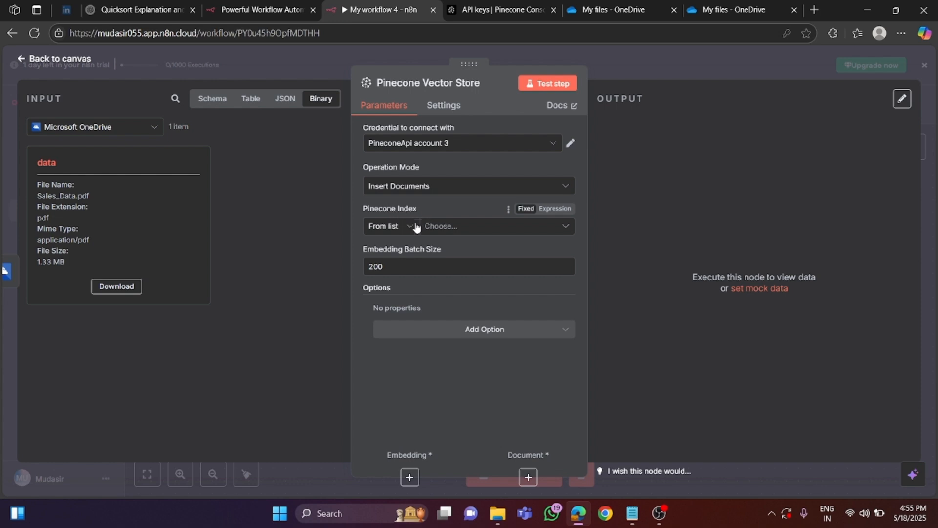
# - Select the sales-agent666 index for the Pinecone Vector Store and add a Pinecone Namespace option set to sales-agent9999
pyautogui.click(447, 227)
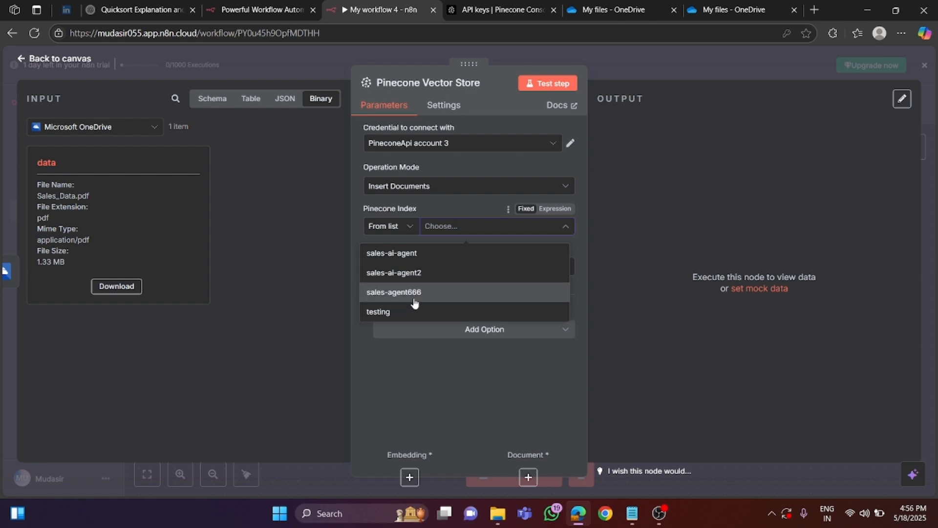
pyautogui.click(408, 293)
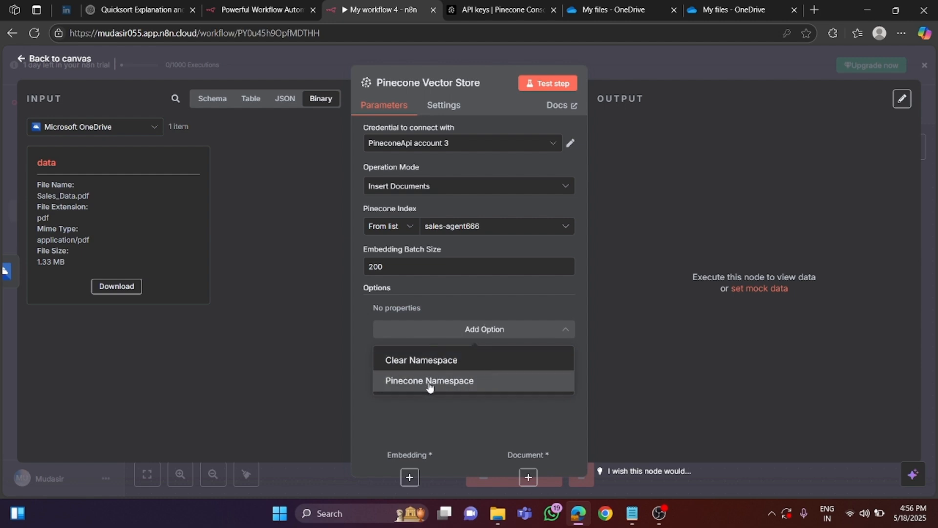
pyautogui.click(429, 383)
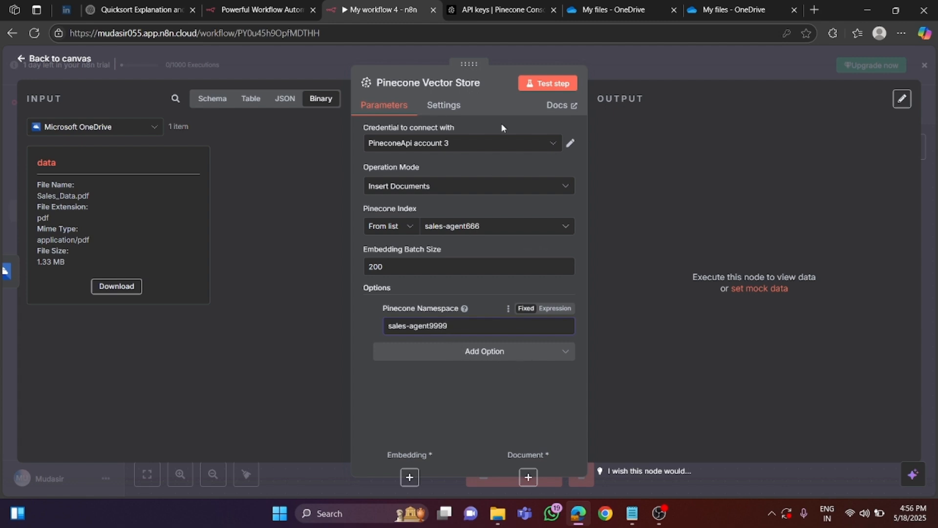
pyautogui.click(58, 60)
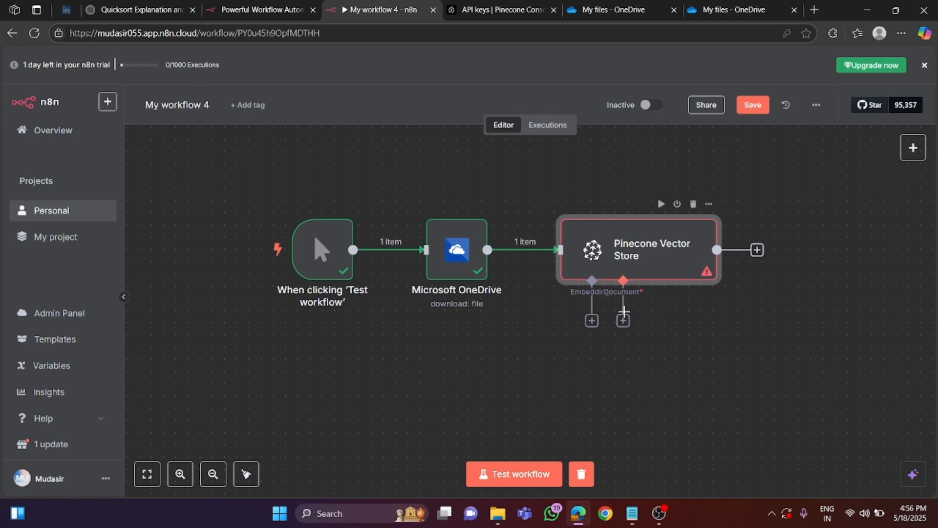
# - Attach an Embeddings OpenAI node to the Pinecone Vector Store's embedding input
pyautogui.click(591, 323)
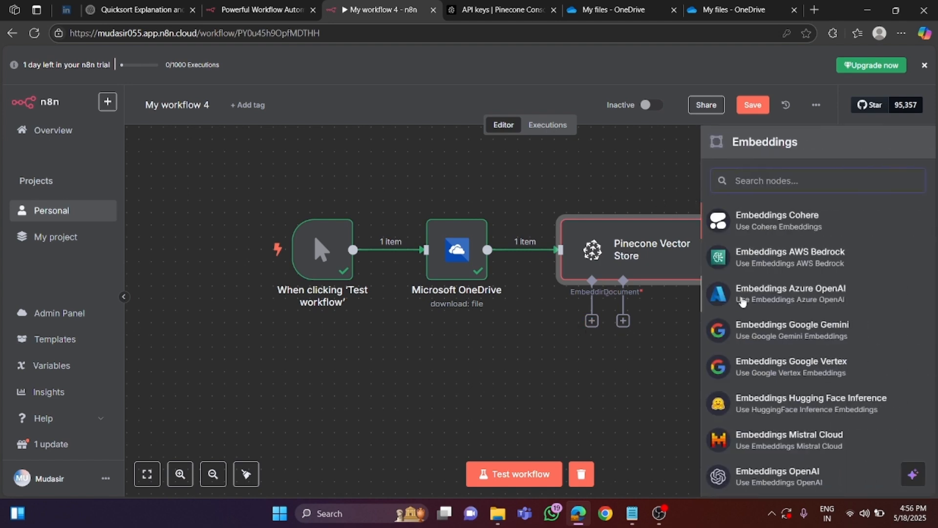
pyautogui.scroll(-2, 789, 489)
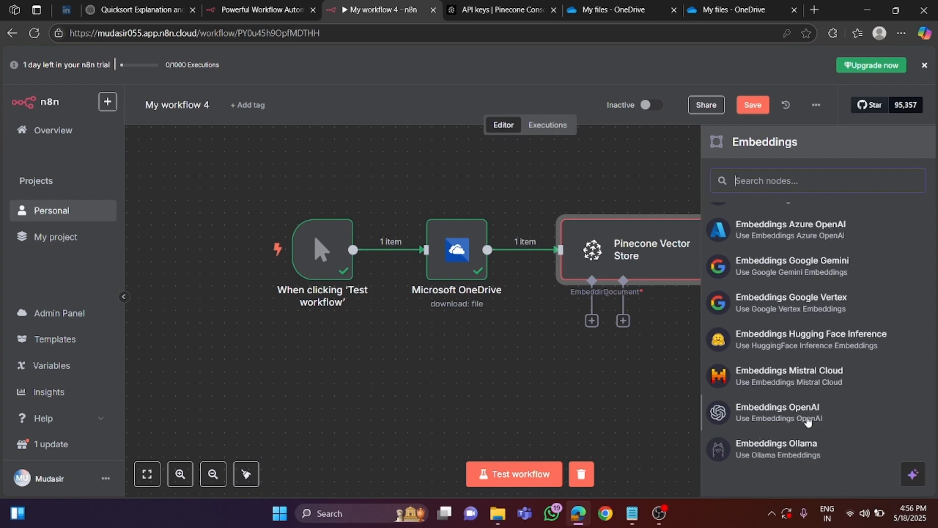
pyautogui.click(785, 415)
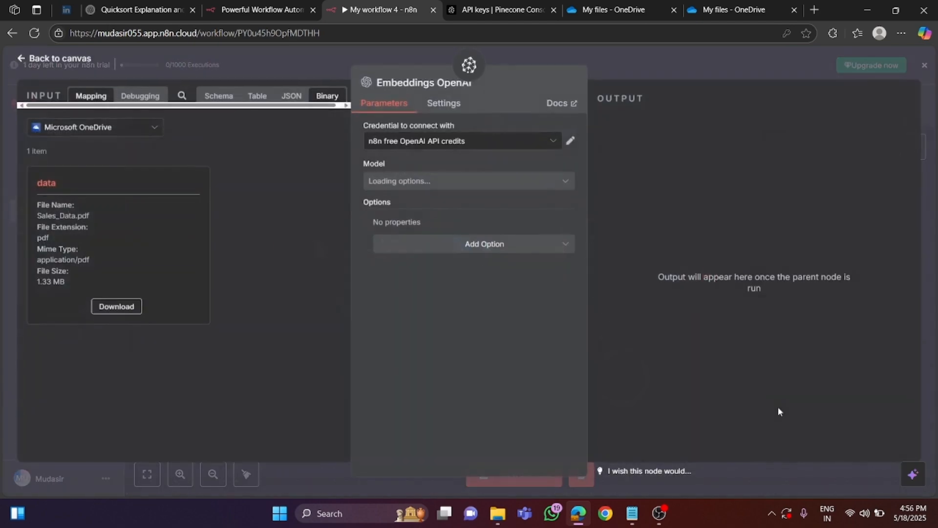
pyautogui.click(471, 143)
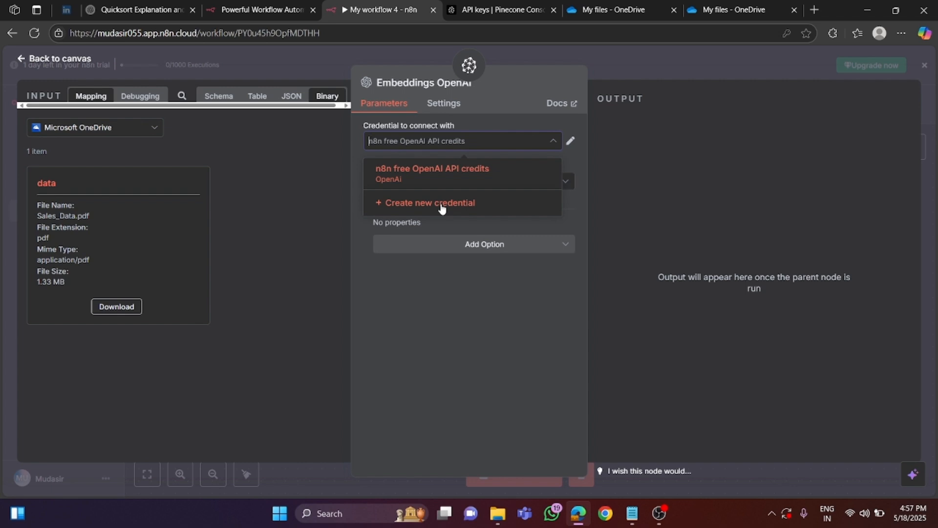
pyautogui.click(442, 206)
pyautogui.hotkey('ctrl', 'v')
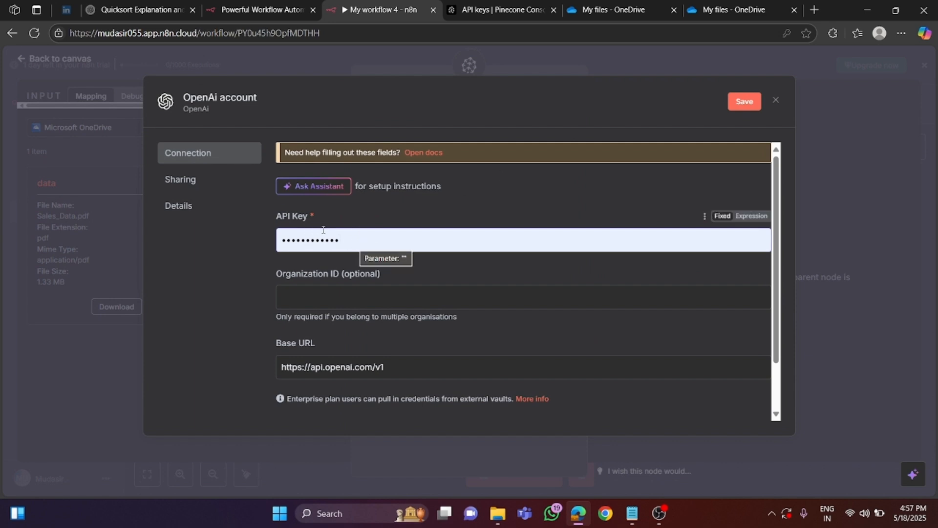
pyautogui.click(775, 100)
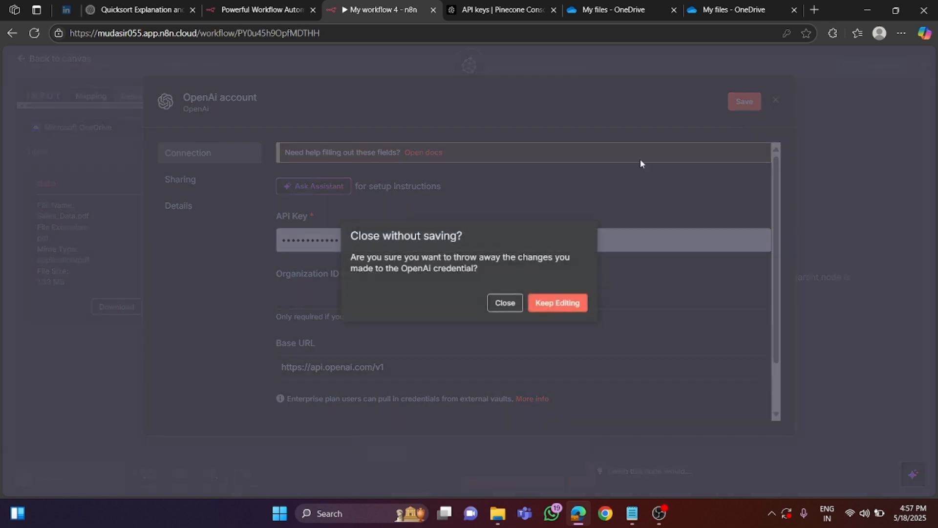
pyautogui.click(506, 303)
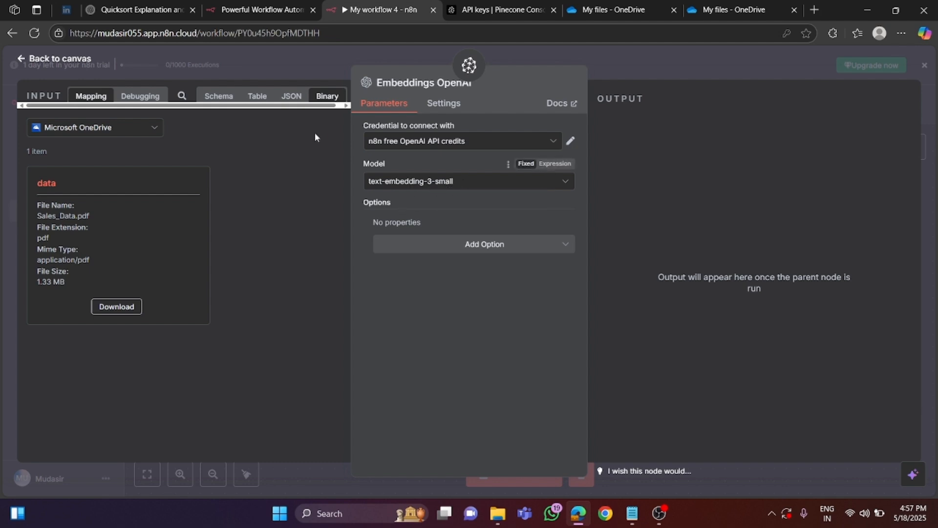
# - Move the Embeddings OpenAI node clear of the document connector and attach a Default Data Loader with its type of data set to Binary
pyautogui.click(56, 59)
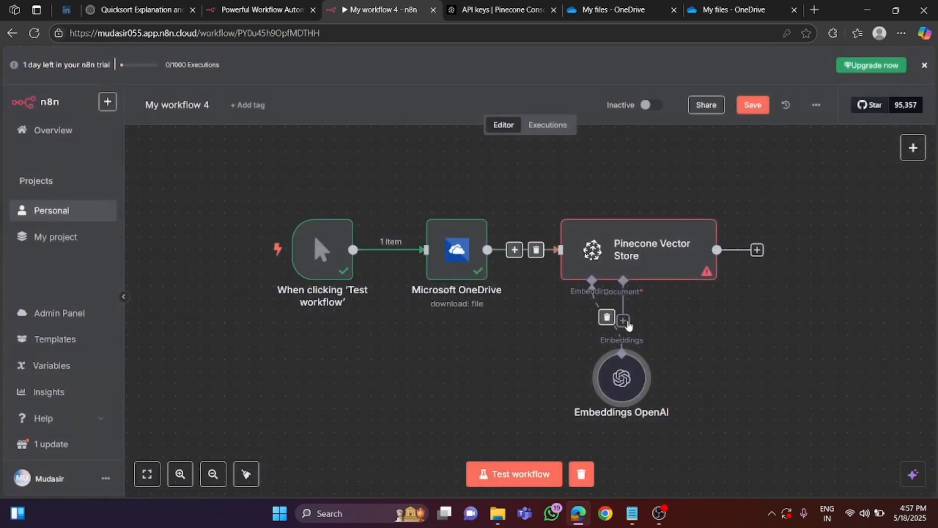
pyautogui.moveTo(589, 368); pyautogui.dragTo(525, 365)
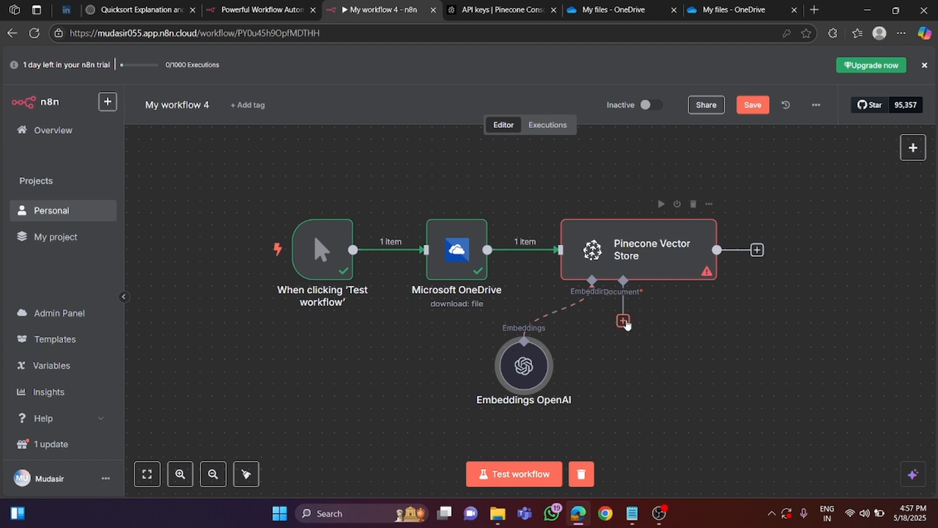
pyautogui.click(624, 321)
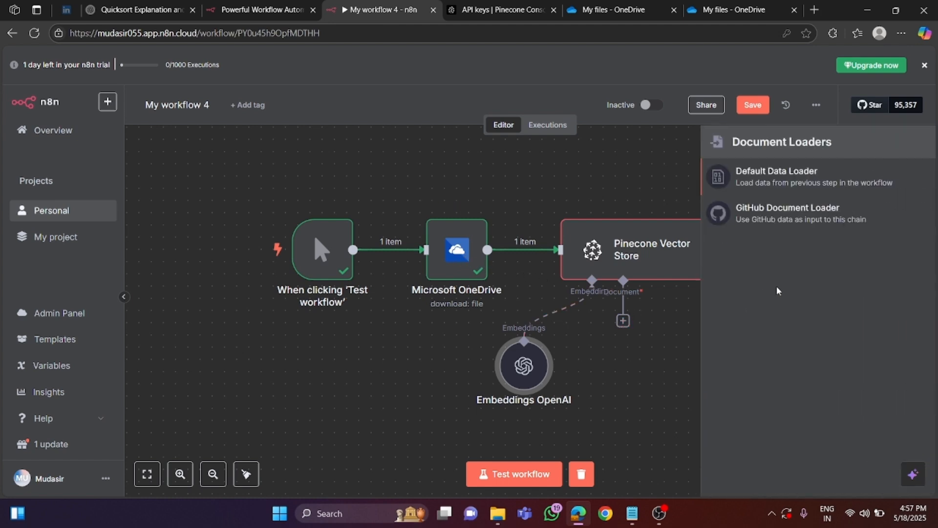
pyautogui.click(771, 183)
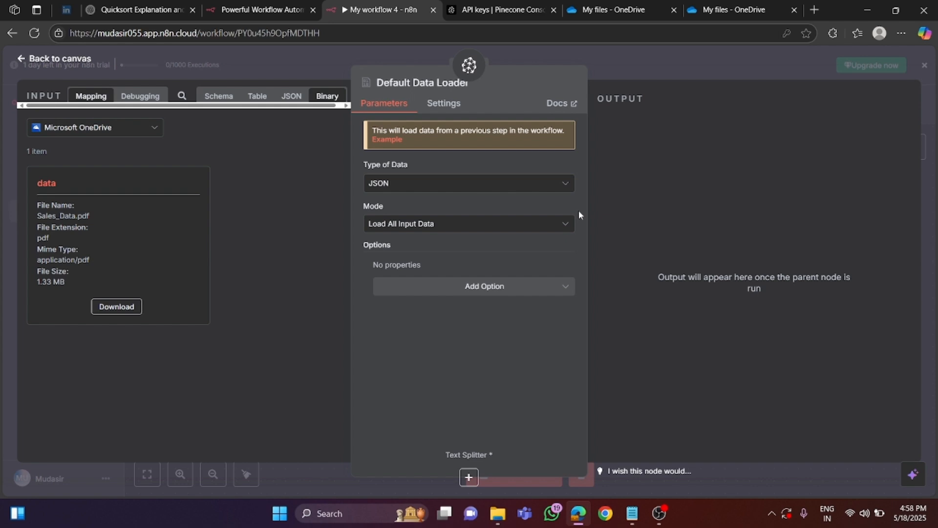
pyautogui.click(456, 184)
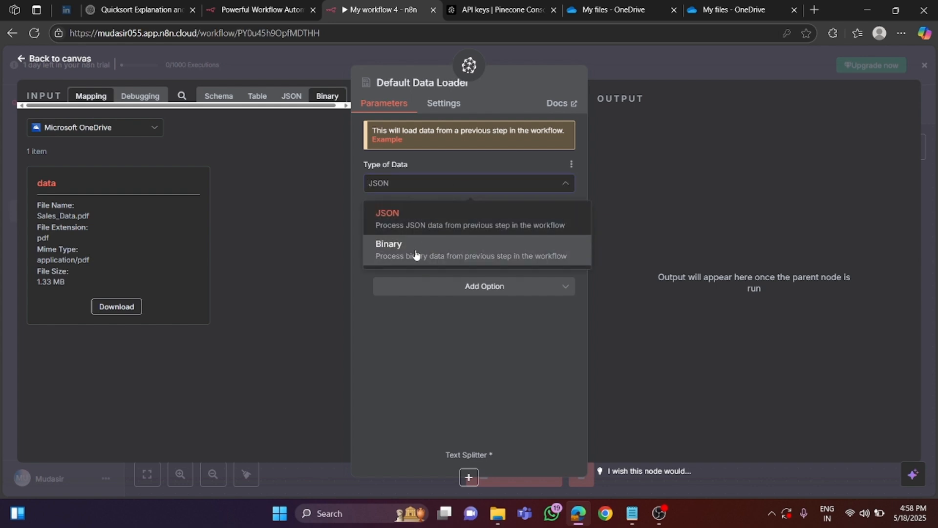
pyautogui.click(418, 249)
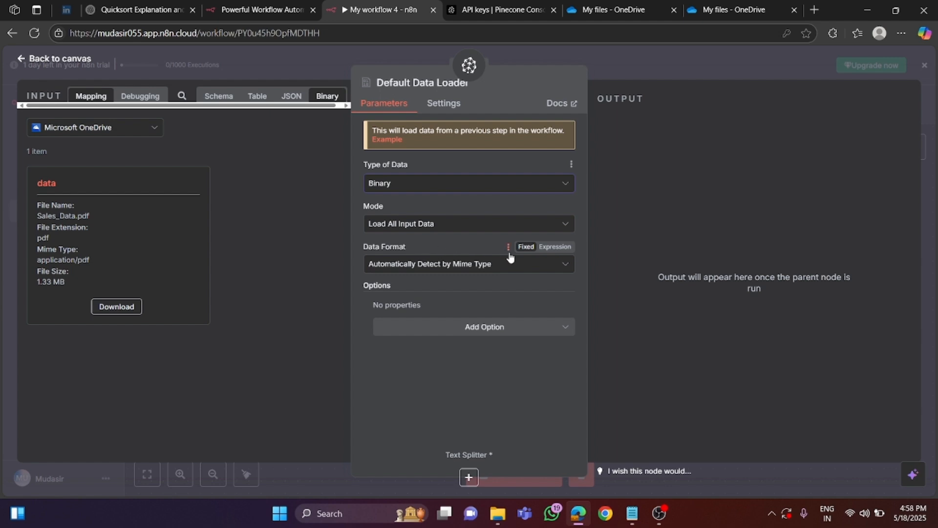
pyautogui.click(67, 61)
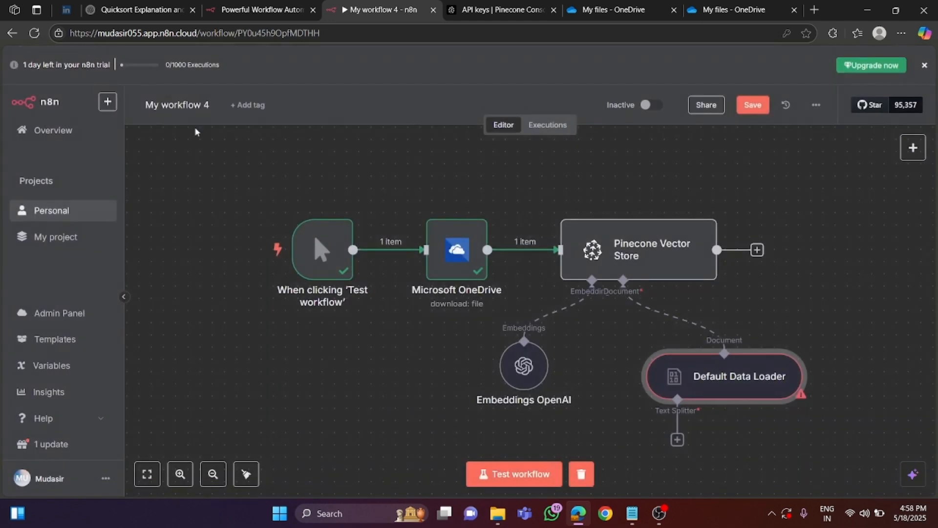
# - Attach a Recursive Character Text Splitter to the Default Data Loader, keeping chunk size 1000 and chunk overlap 0
pyautogui.click(678, 440)
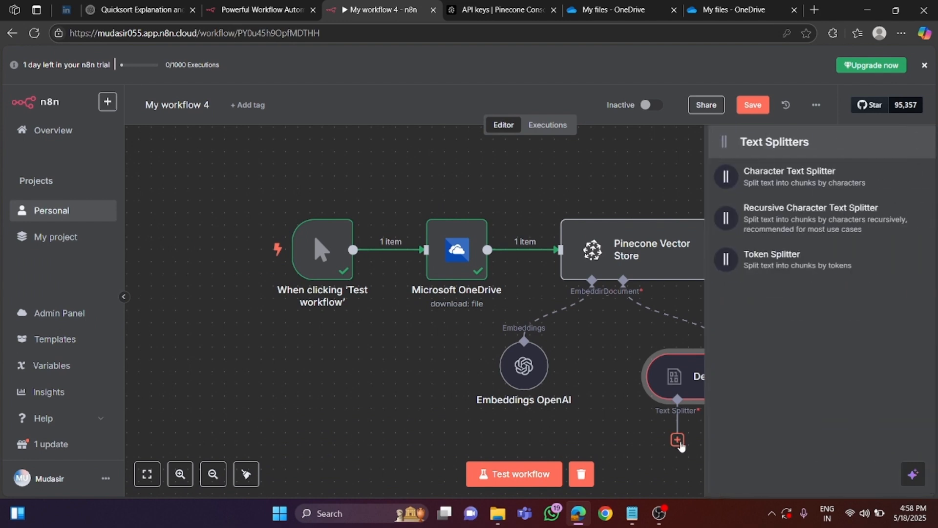
pyautogui.click(770, 220)
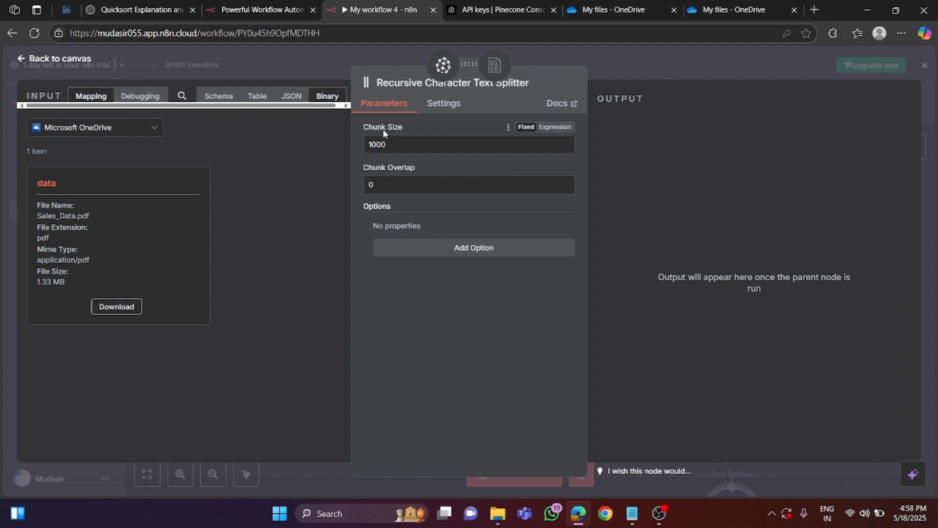
pyautogui.moveTo(364, 126); pyautogui.dragTo(410, 126)
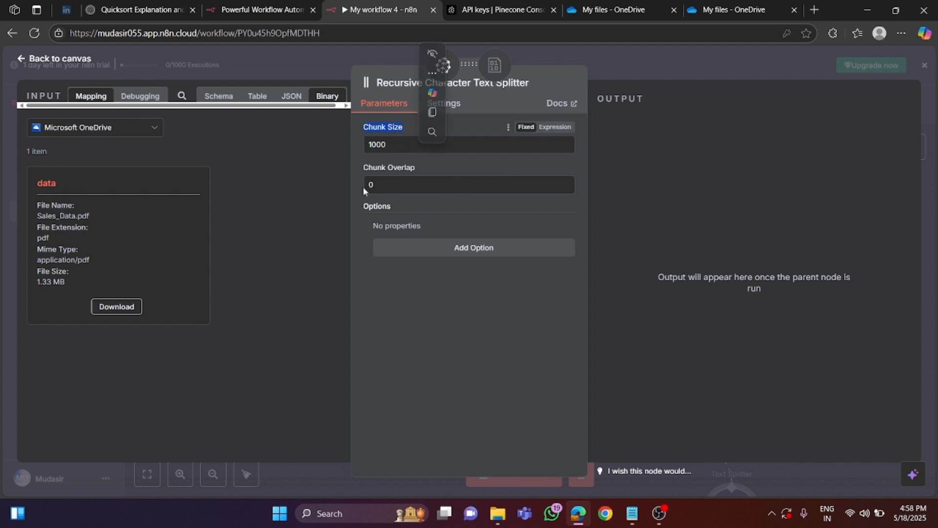
pyautogui.click(362, 168)
pyautogui.moveTo(361, 168); pyautogui.dragTo(428, 172)
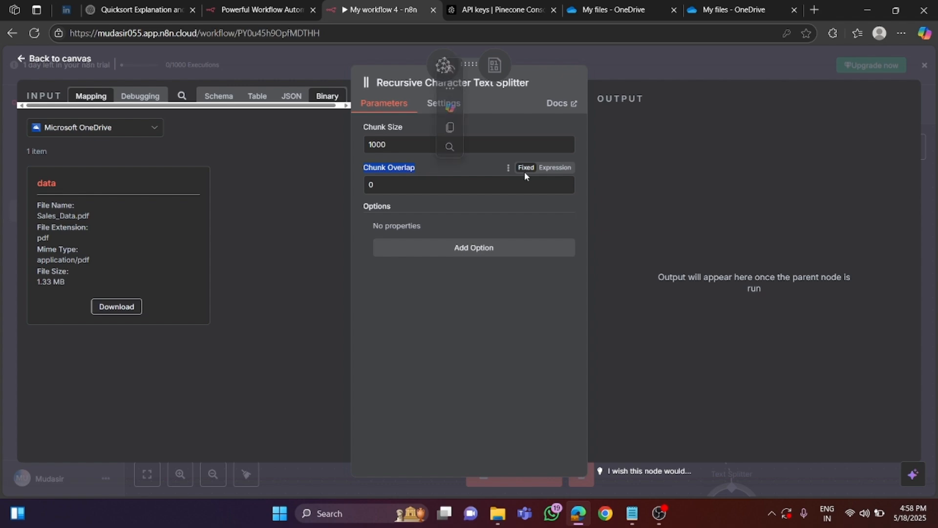
pyautogui.click(66, 61)
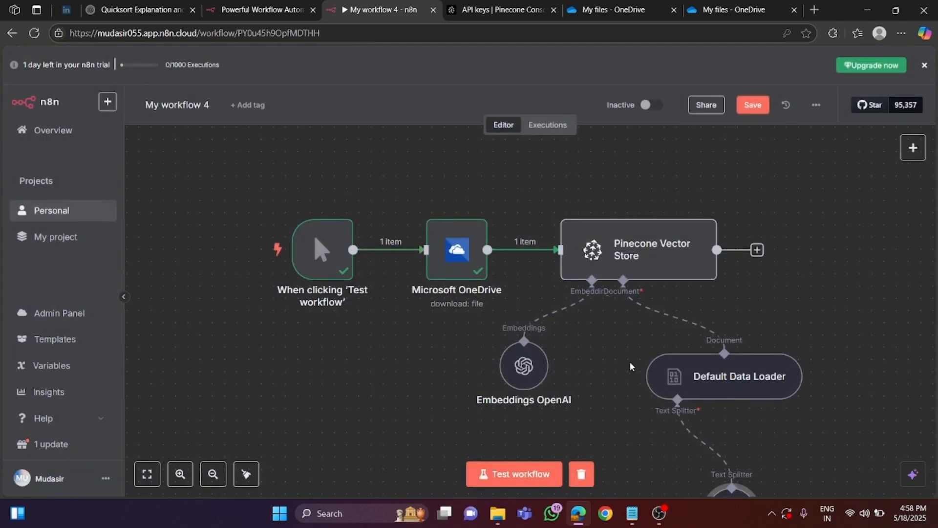
# - Run a test of the complete workflow to insert the sales PDF into the Pinecone index
pyautogui.scroll(-2, 630, 362)
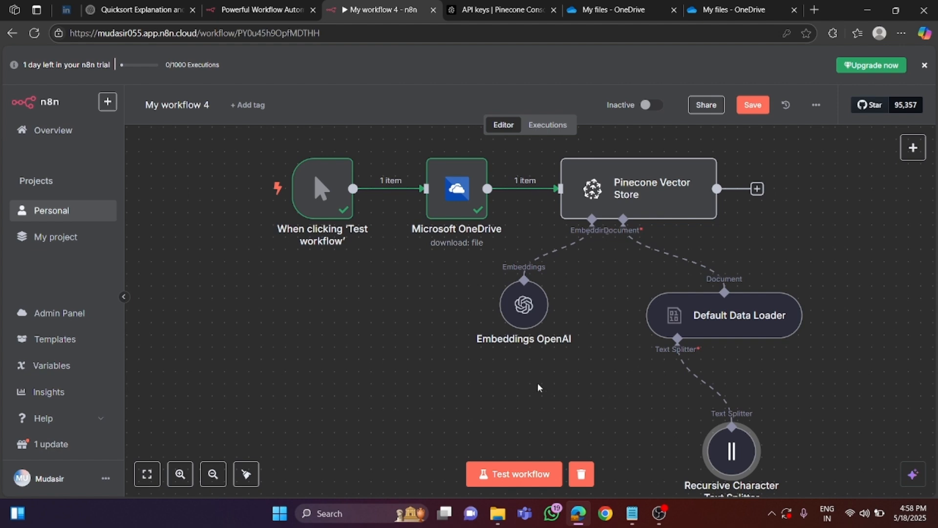
pyautogui.scroll(-1, 537, 387)
pyautogui.click(524, 475)
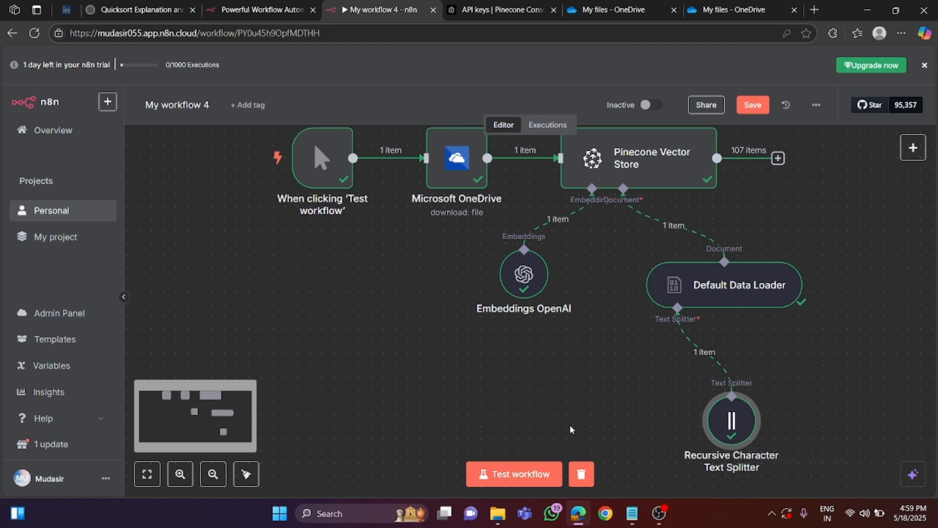
# - Switch to the Pinecone console, dismiss the generated API key dialog and inspect the records of the sales-agent666 index
pyautogui.click(505, 4)
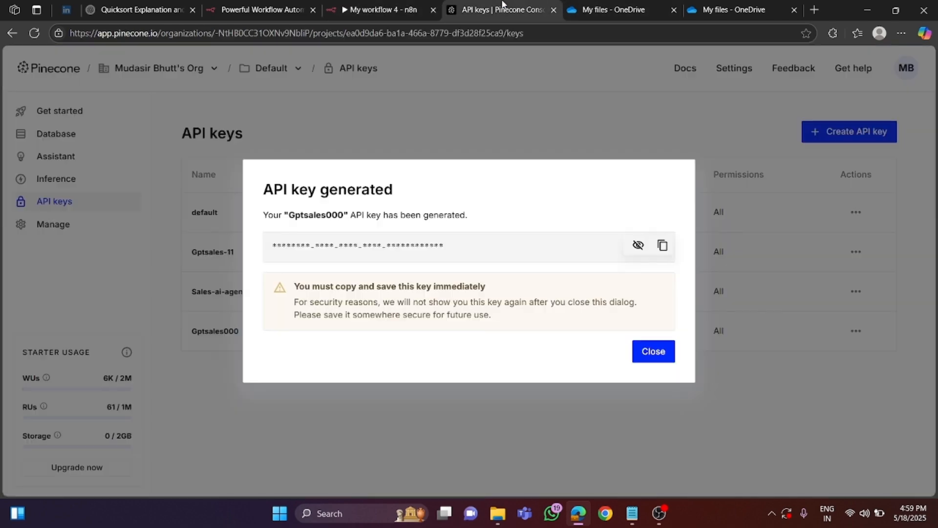
pyautogui.click(654, 352)
pyautogui.click(106, 143)
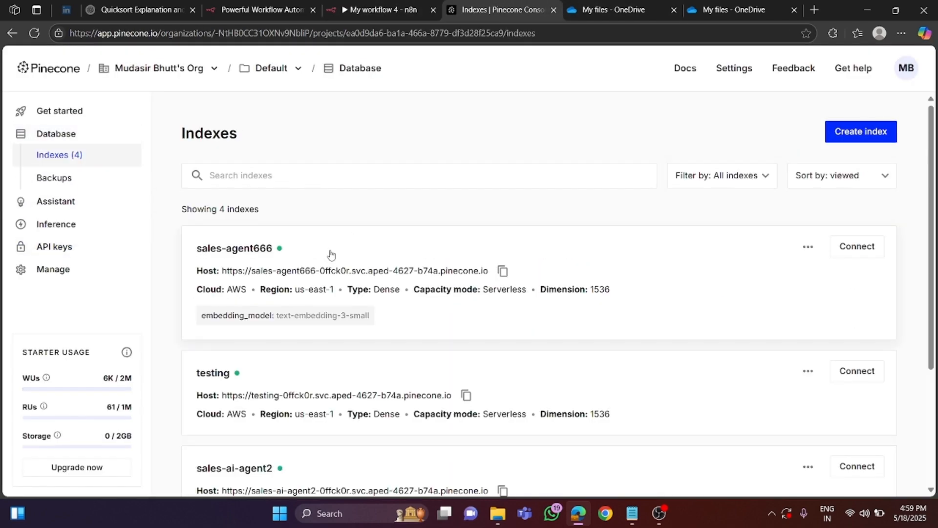
pyautogui.click(247, 261)
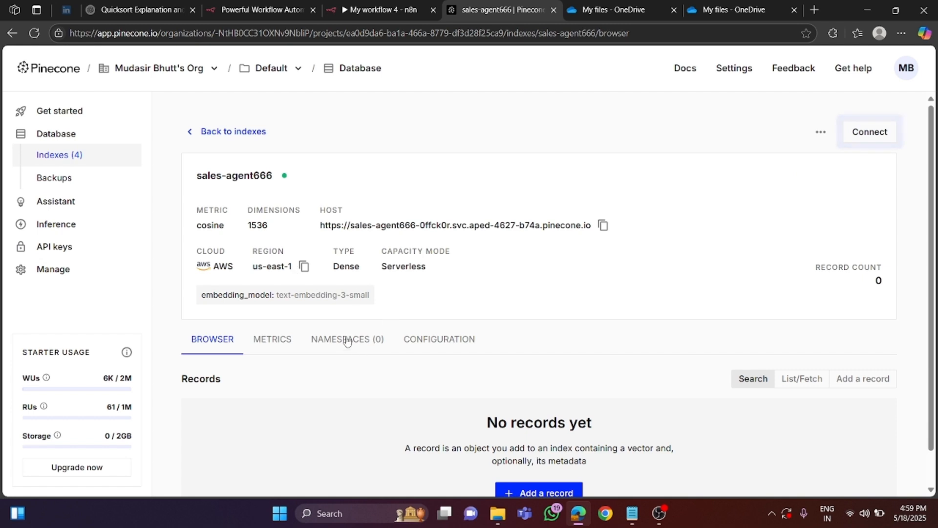
pyautogui.scroll(-2, 321, 340)
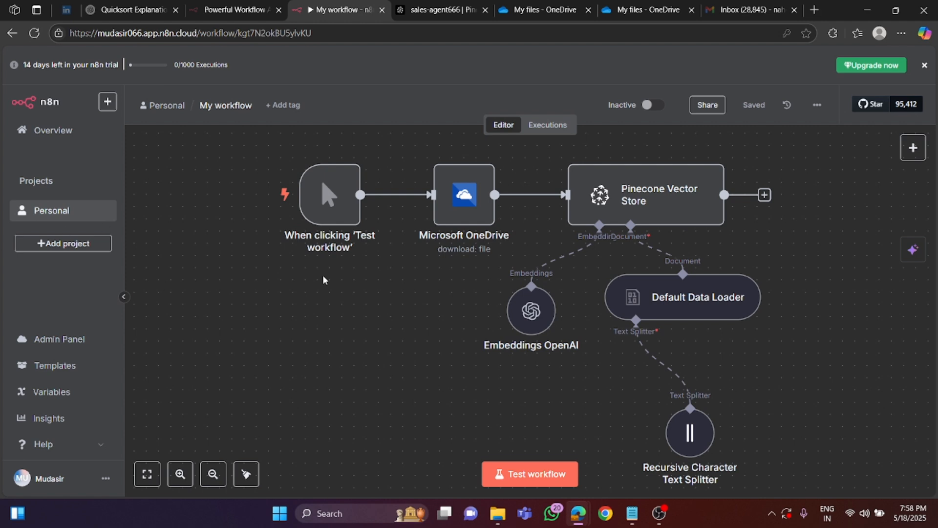
# - Create a new workflow in the Personal project and add a chat message trigger as its first step
pyautogui.click(75, 211)
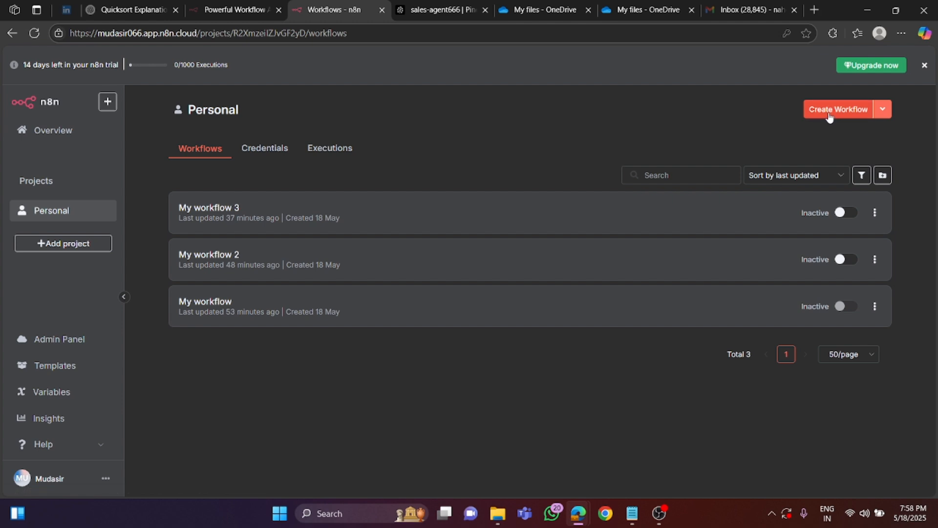
pyautogui.click(828, 110)
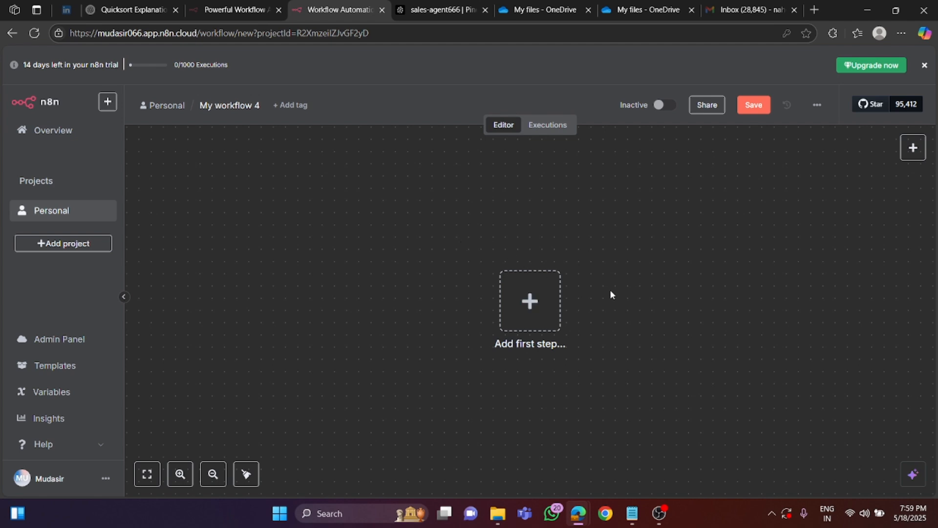
pyautogui.click(532, 307)
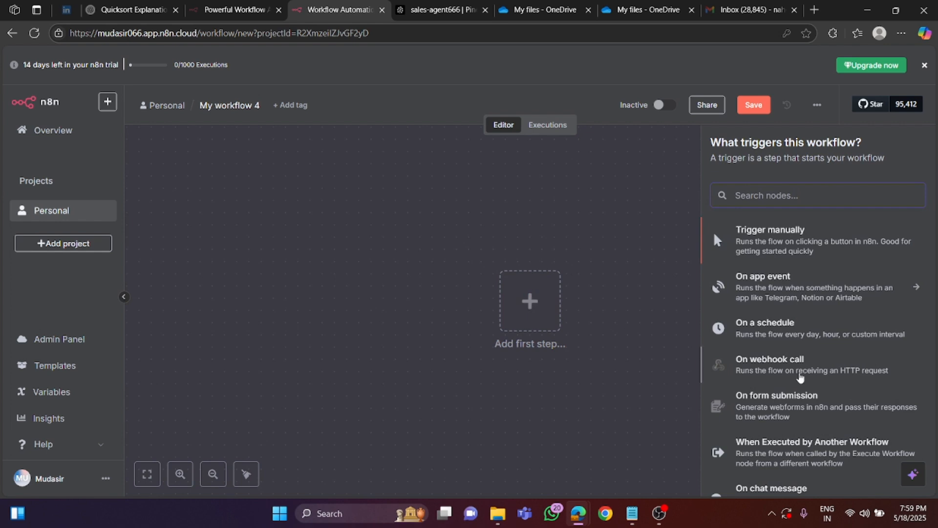
pyautogui.scroll(-2, 757, 401)
pyautogui.click(716, 398)
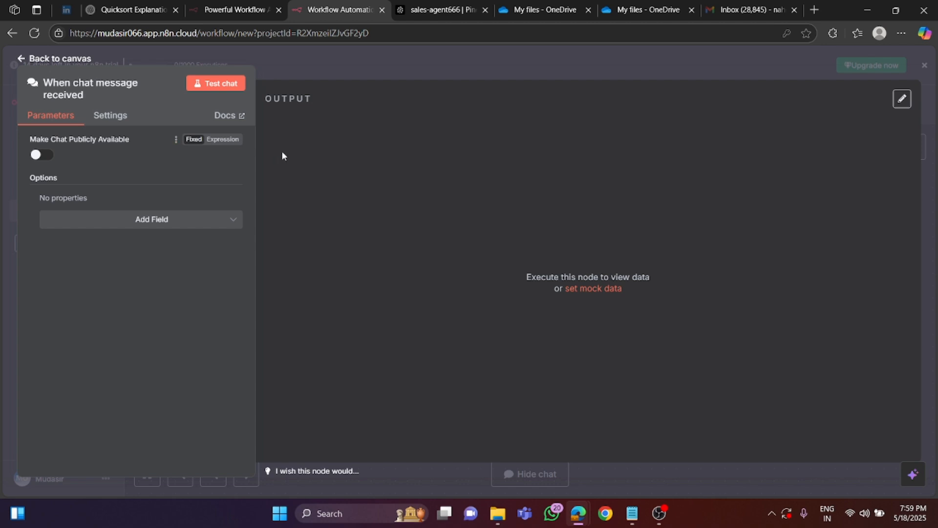
pyautogui.click(39, 58)
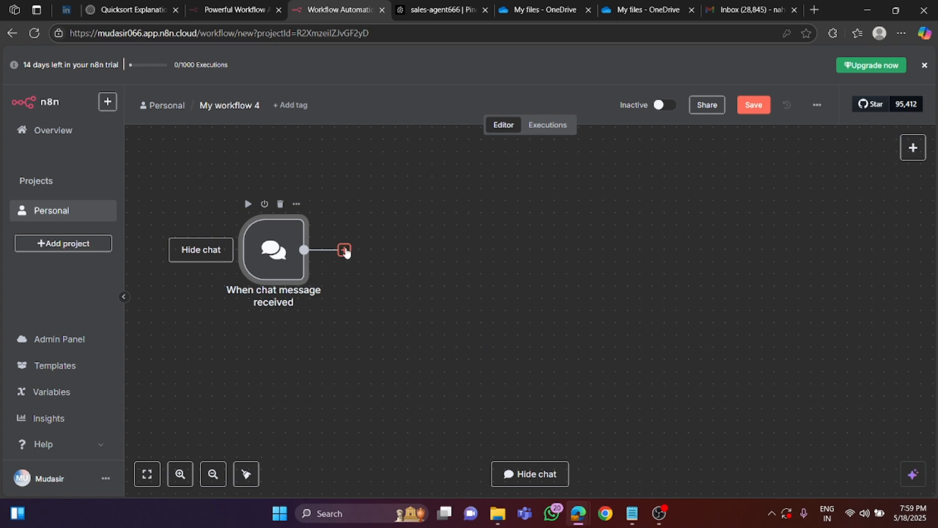
# - Add an AI Agent node after the chat trigger with its default settings and close the chat and log view
pyautogui.click(345, 250)
pyautogui.write('ai ag')
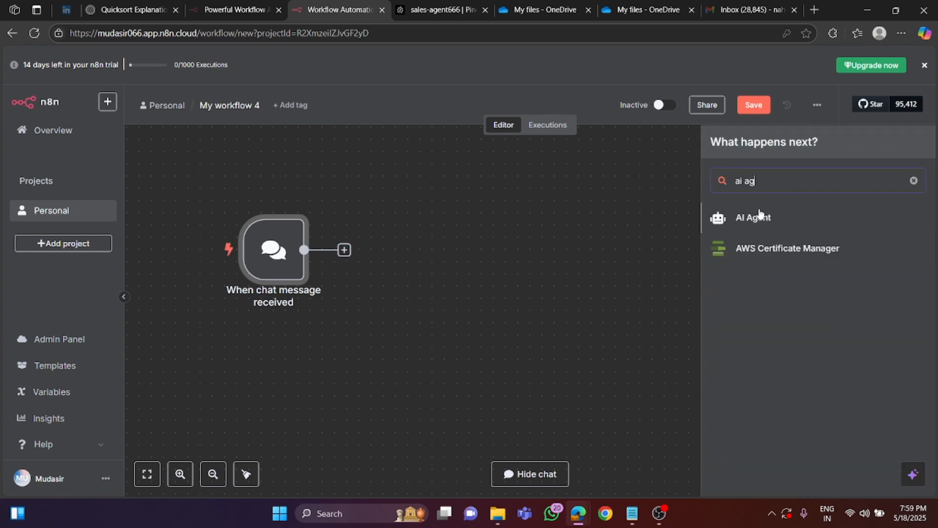
pyautogui.click(761, 216)
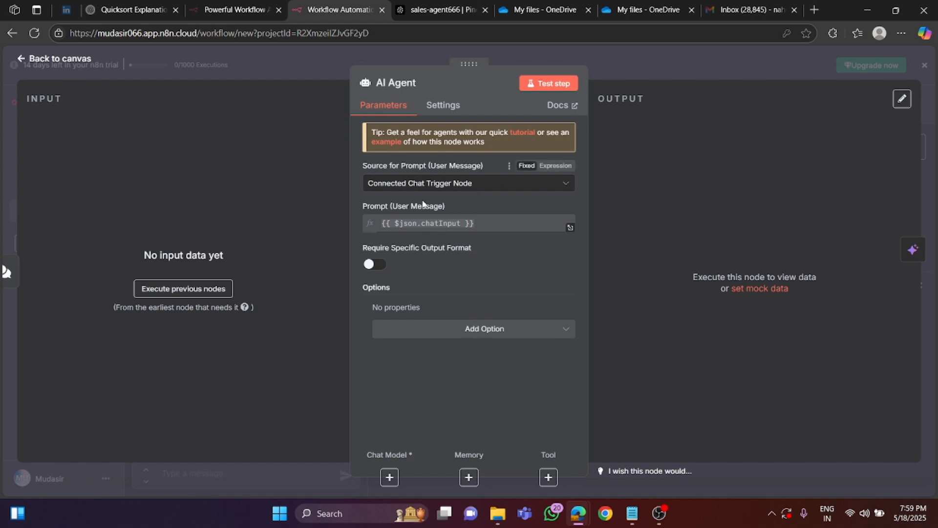
pyautogui.click(59, 58)
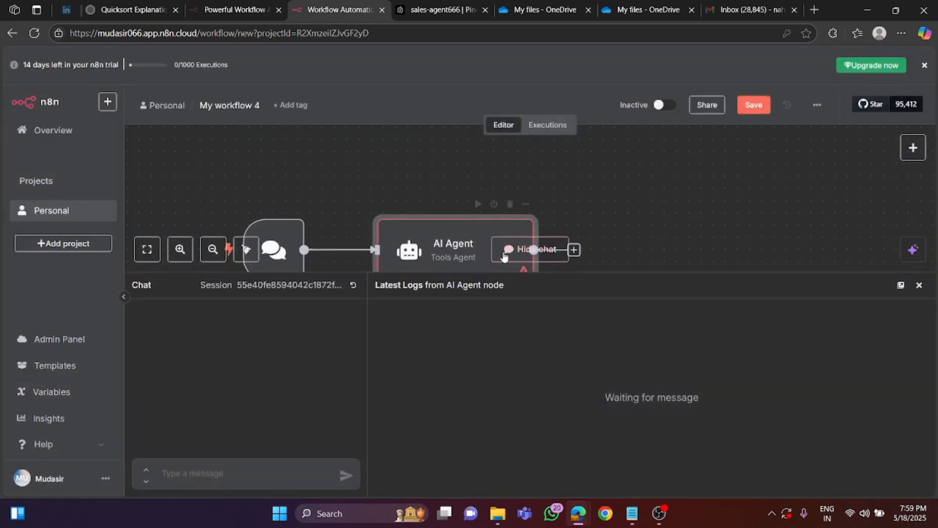
pyautogui.click(920, 286)
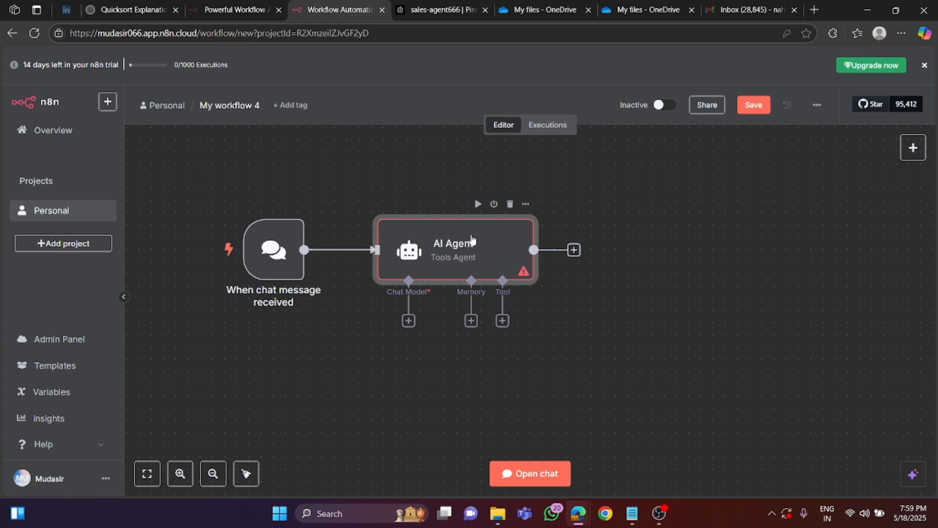
# - Attach an OpenAI Chat Model to the AI Agent using the n8n free OpenAI API credits credential and the gpt-4o-mini model
pyautogui.click(408, 321)
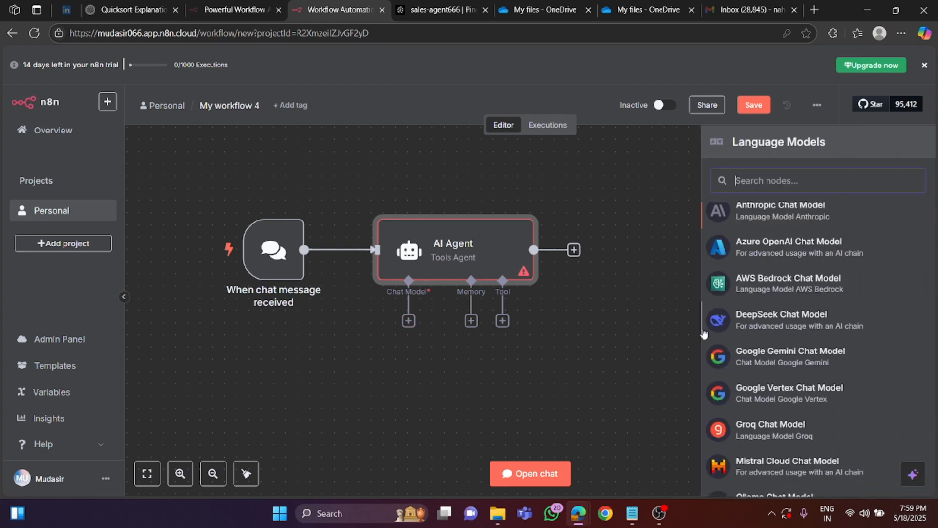
pyautogui.scroll(-5, 792, 440)
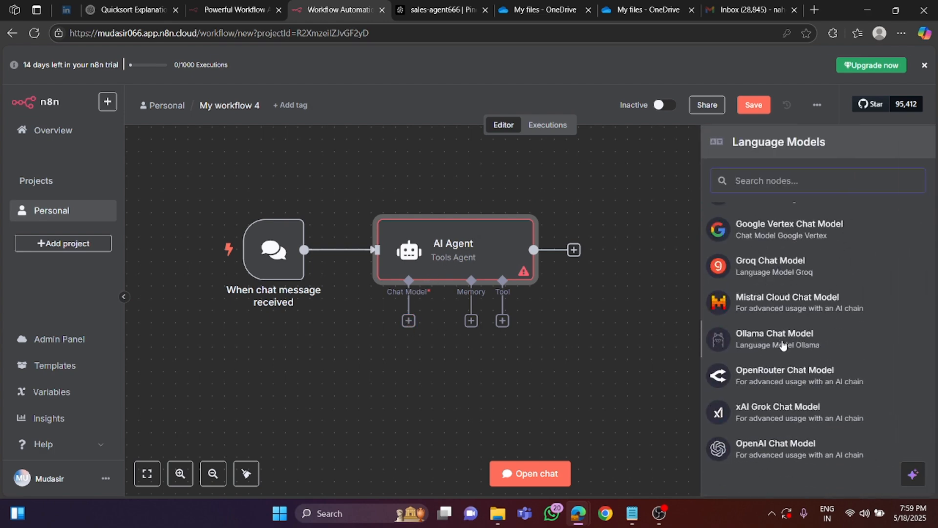
pyautogui.click(788, 455)
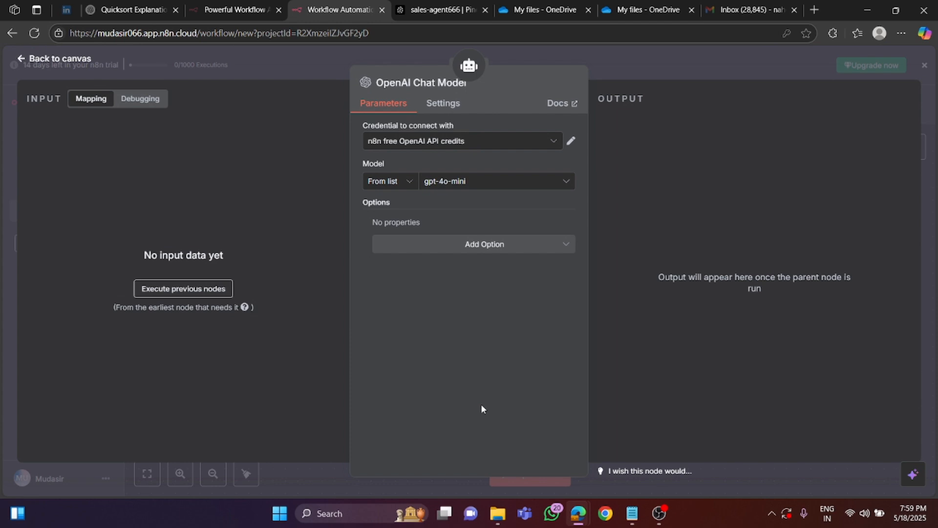
pyautogui.click(463, 147)
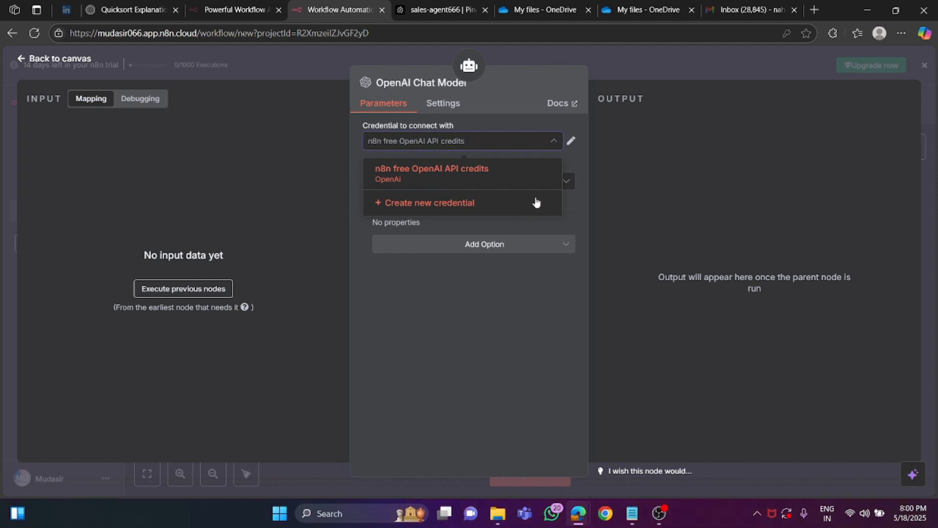
pyautogui.click(424, 172)
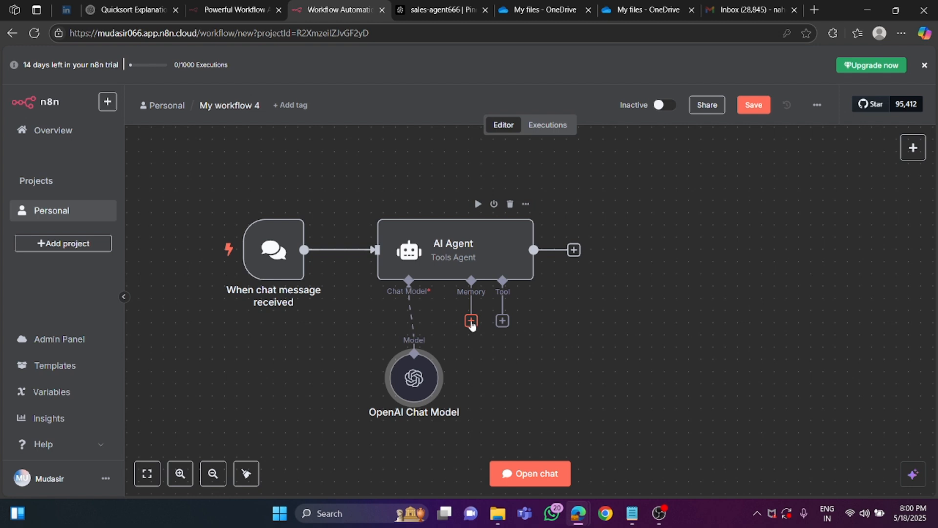
# - Attach Simple Memory with context window length 5 to the AI Agent and move the model and memory nodes clear of the tool connector
pyautogui.click(471, 321)
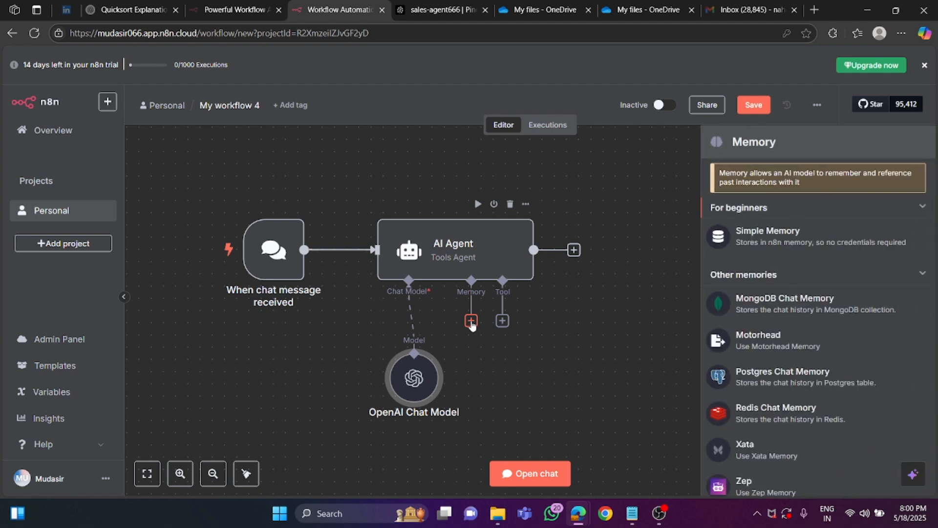
pyautogui.click(760, 242)
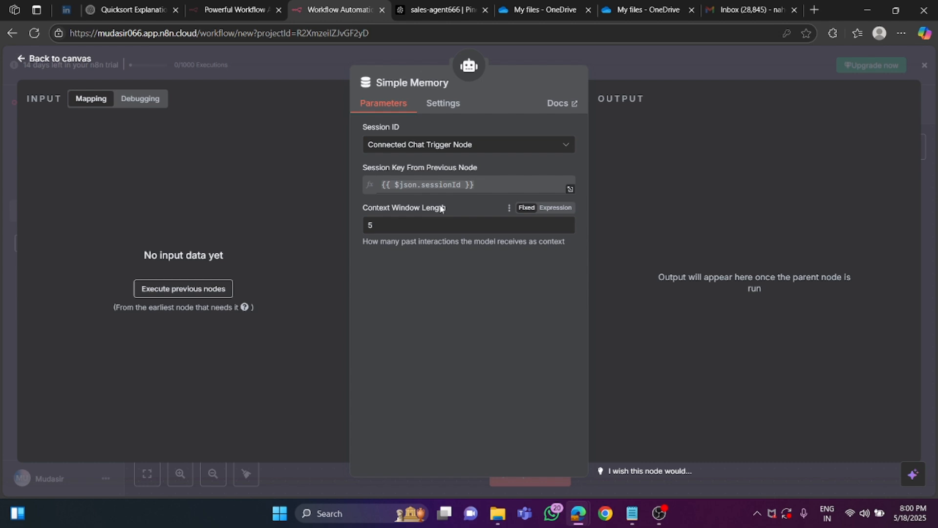
pyautogui.click(49, 58)
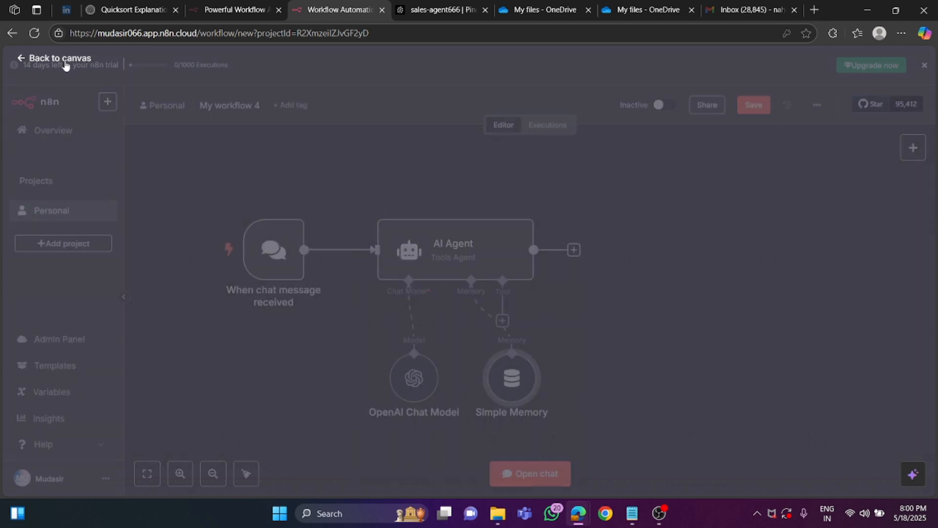
pyautogui.moveTo(504, 347); pyautogui.dragTo(480, 348)
pyautogui.moveTo(414, 378); pyautogui.dragTo(366, 379)
pyautogui.moveTo(488, 395); pyautogui.dragTo(450, 383)
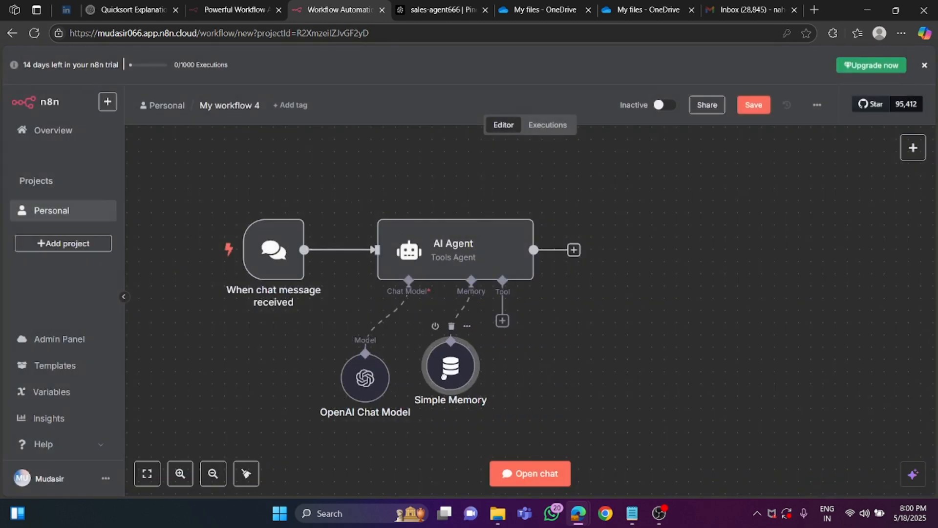
# - Attach a Pinecone Vector Store to the AI Agent's tool input, keeping the operation mode Retrieve Documents (As Tool for AI Agent)
pyautogui.click(503, 322)
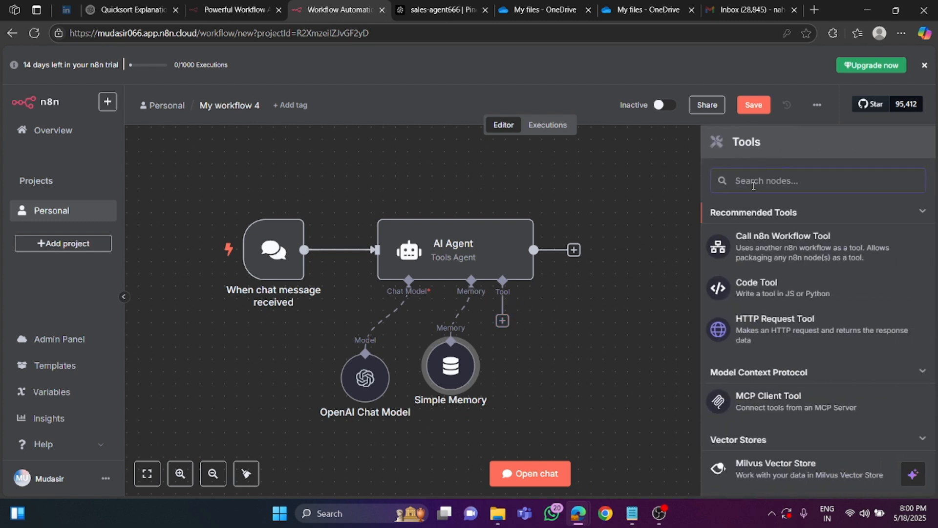
pyautogui.write('pine')
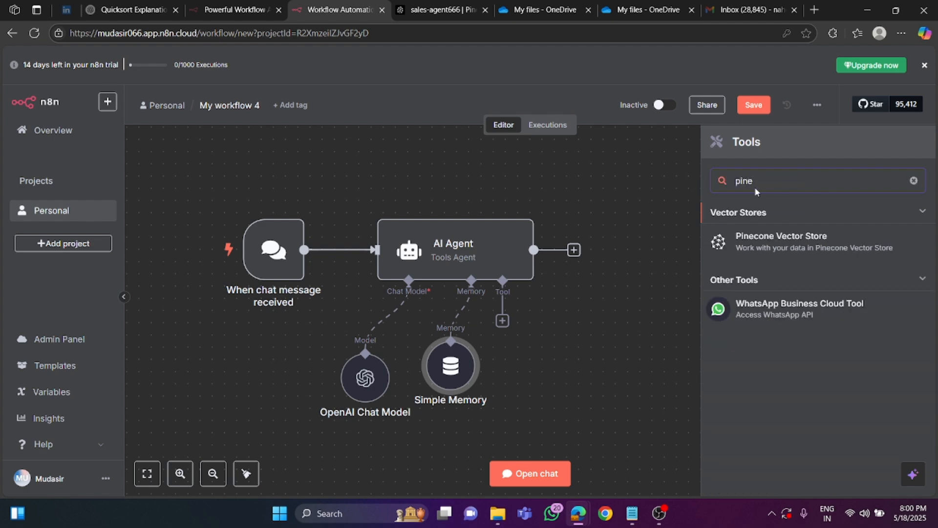
pyautogui.click(774, 248)
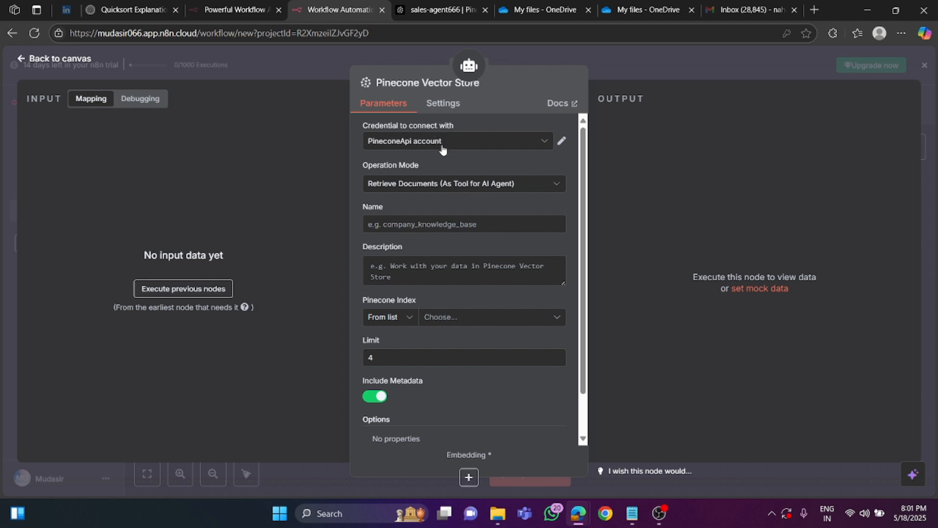
pyautogui.click(413, 188)
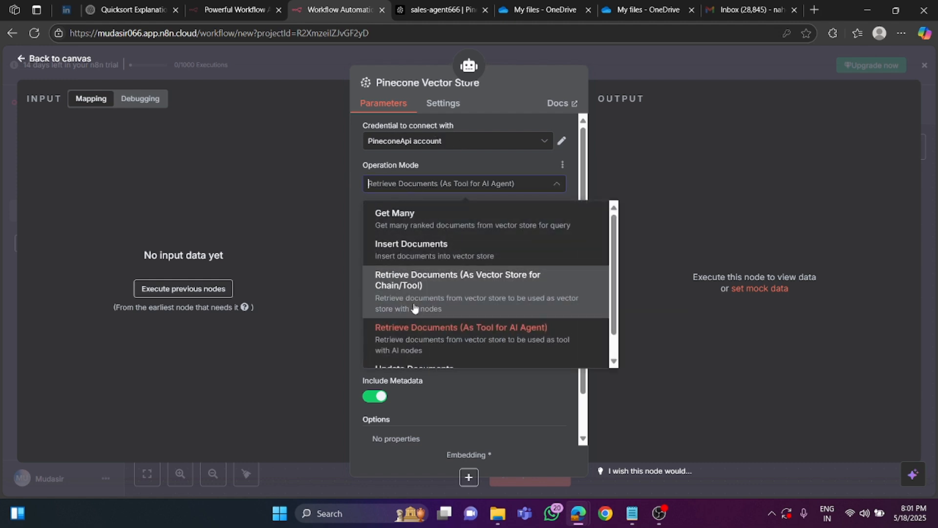
pyautogui.click(352, 195)
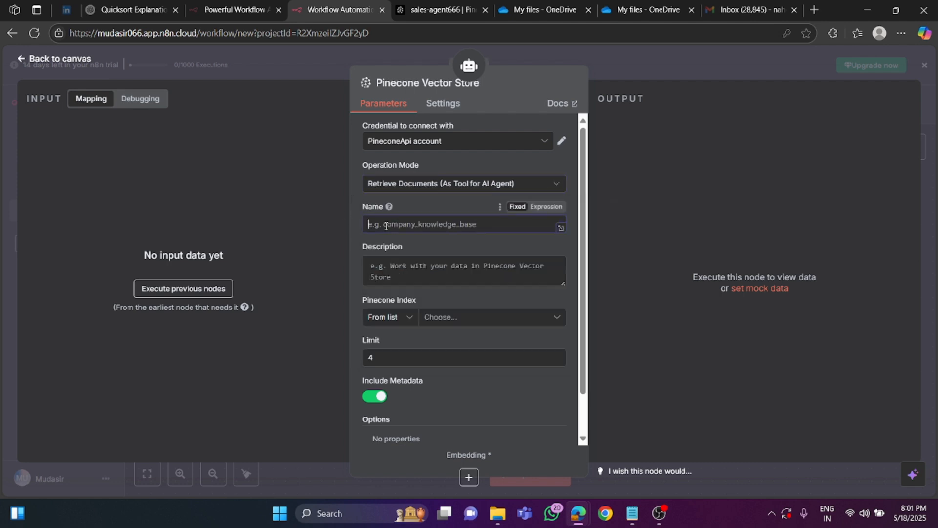
# - Name the Pinecone Vector Store tool sales_agent
pyautogui.click(386, 226)
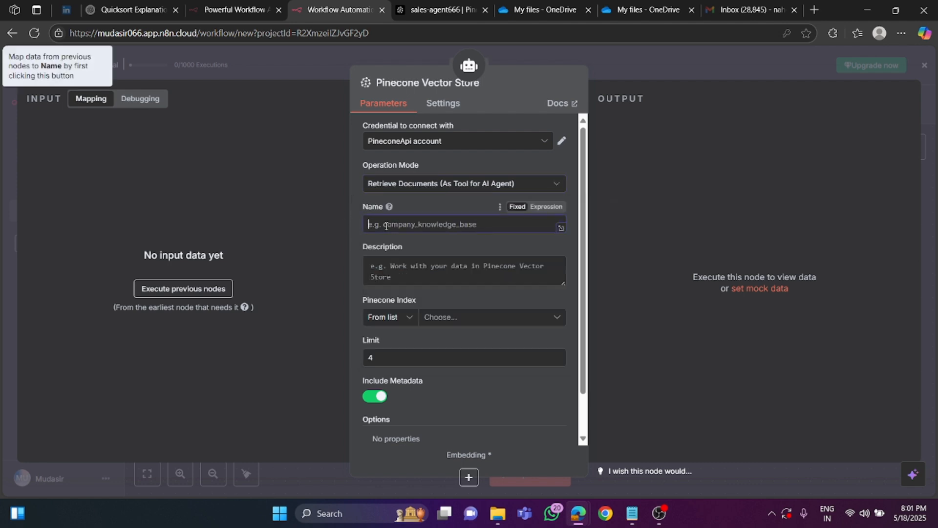
pyautogui.write('sales_agent')
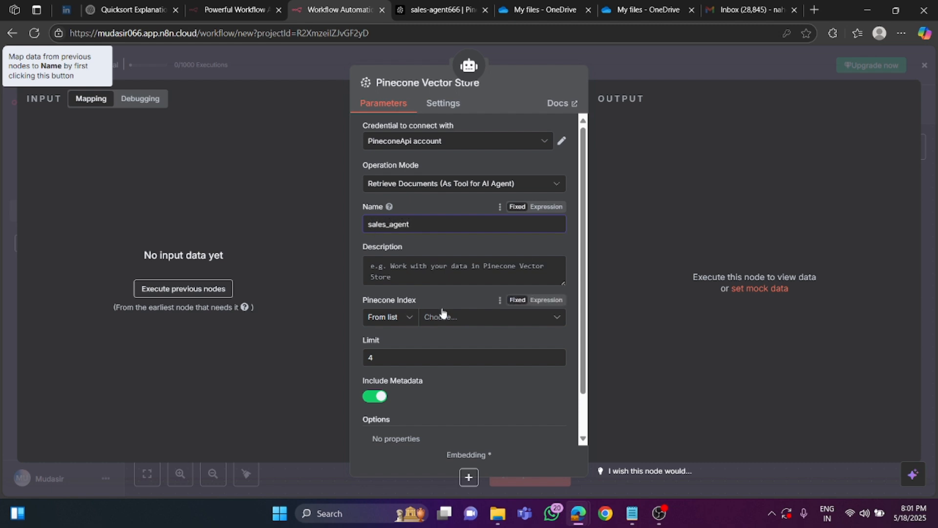
# - Set the tool's description to "Use this tool to retrieve the data required to answer the users questions", correcting the misspelled last word
pyautogui.click(403, 272)
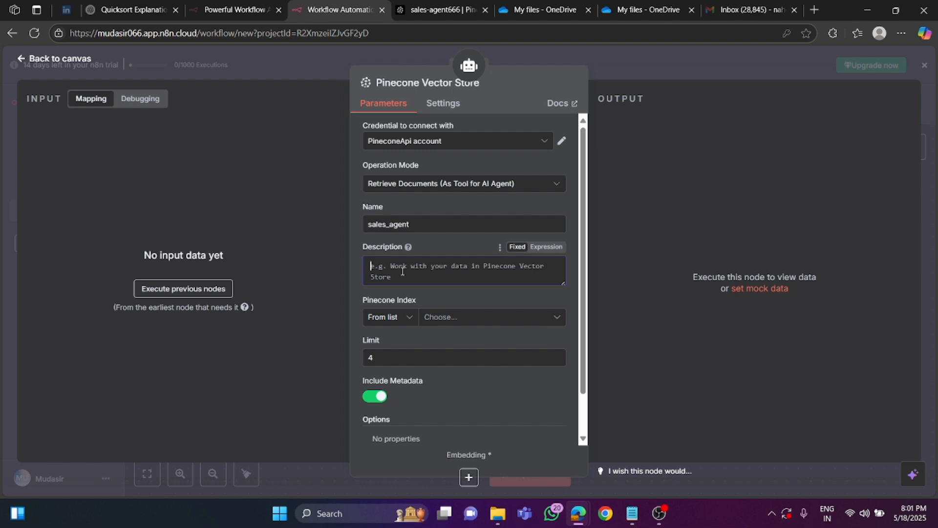
pyautogui.write('U')
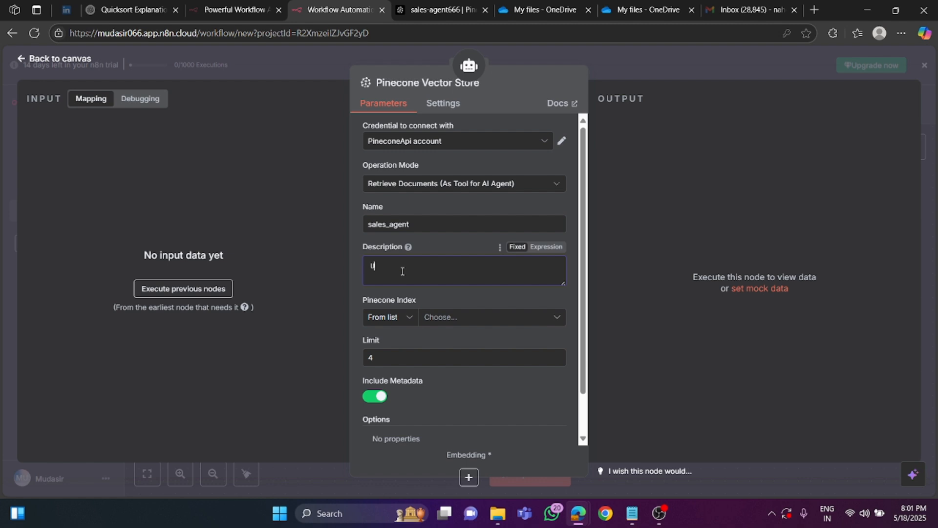
pyautogui.write('se this tool to retrieve the data required to')
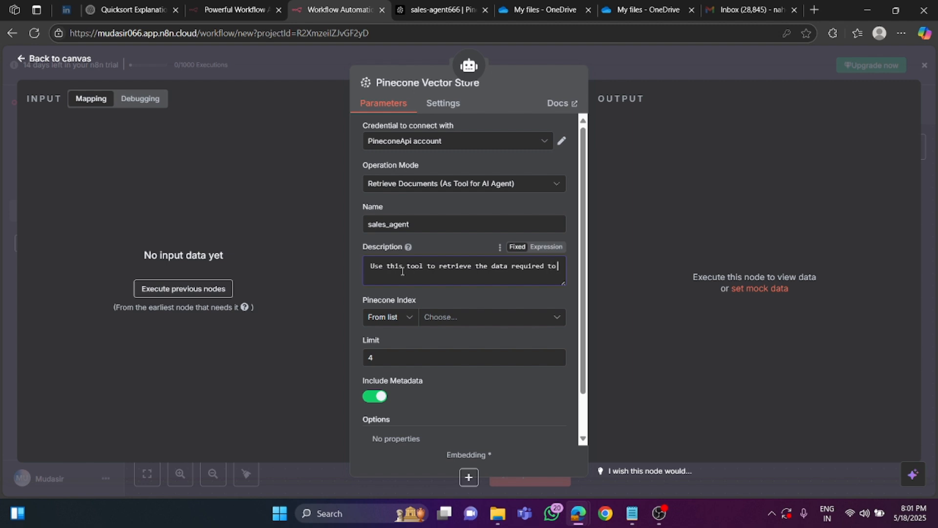
pyautogui.write(' answer the users quesitons')
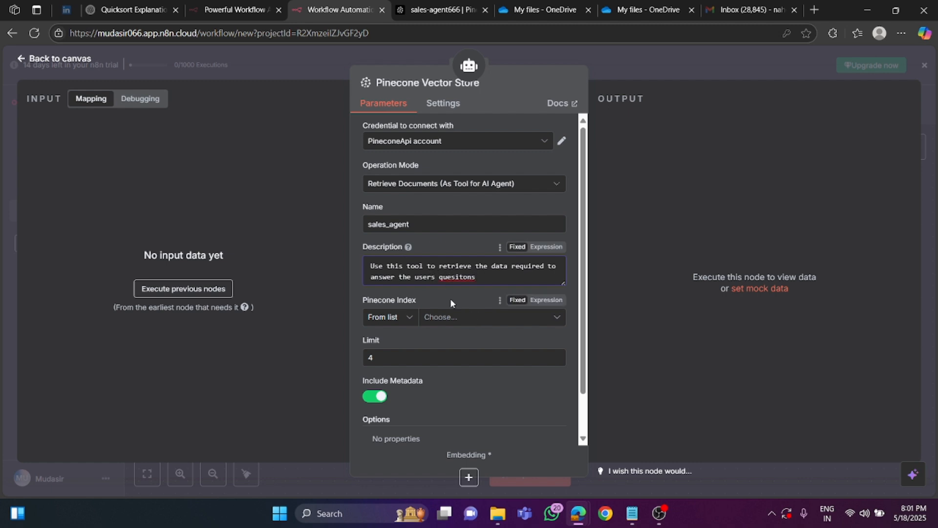
pyautogui.rightClick(458, 277)
pyautogui.click(478, 292)
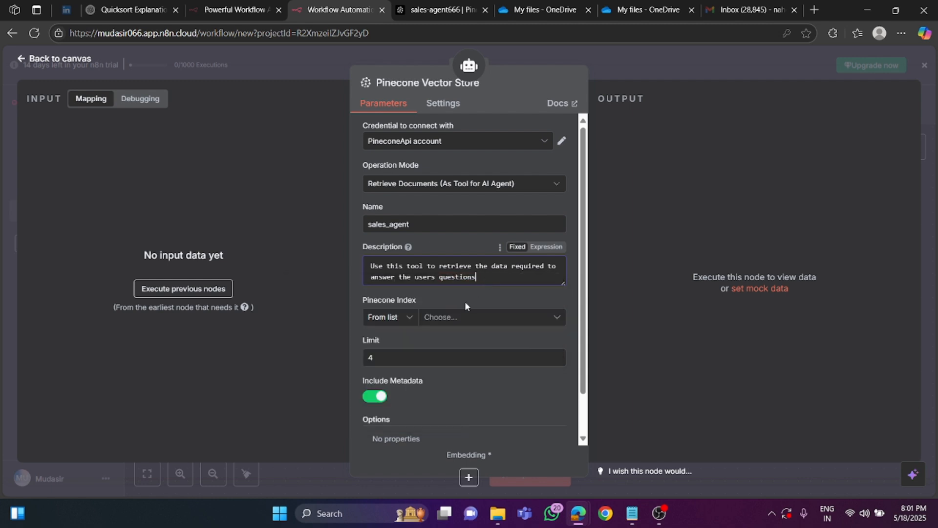
# - Select sales-agent666 as the vector store tool's Pinecone index and add the Pinecone Namespace option
pyautogui.click(449, 318)
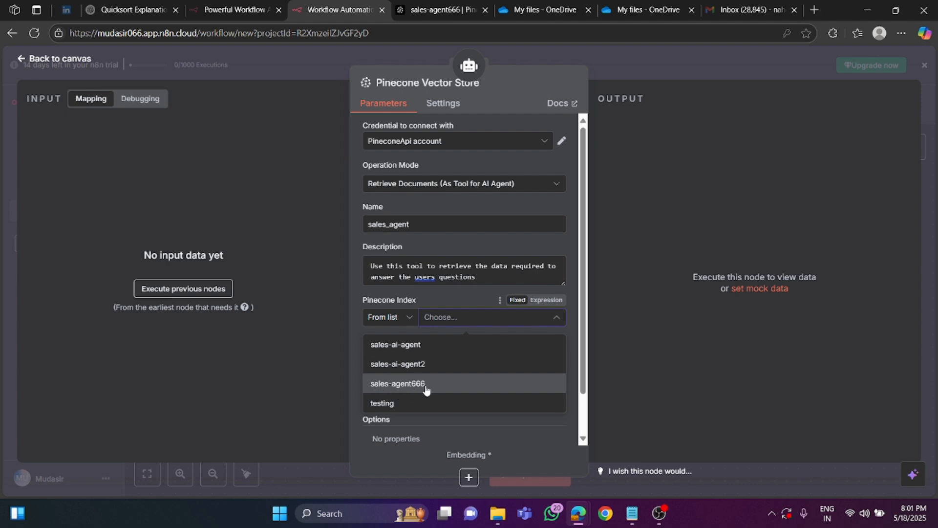
pyautogui.click(386, 389)
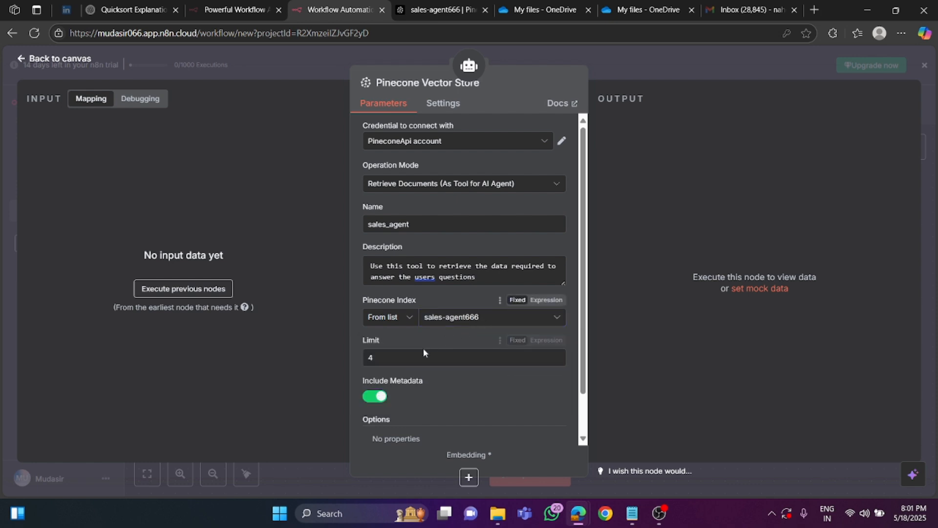
pyautogui.scroll(-2, 483, 406)
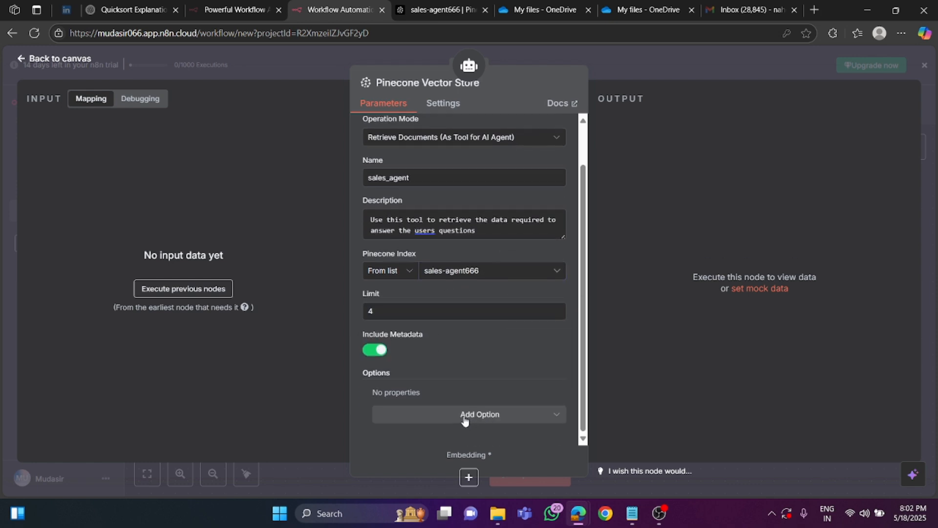
pyautogui.click(464, 421)
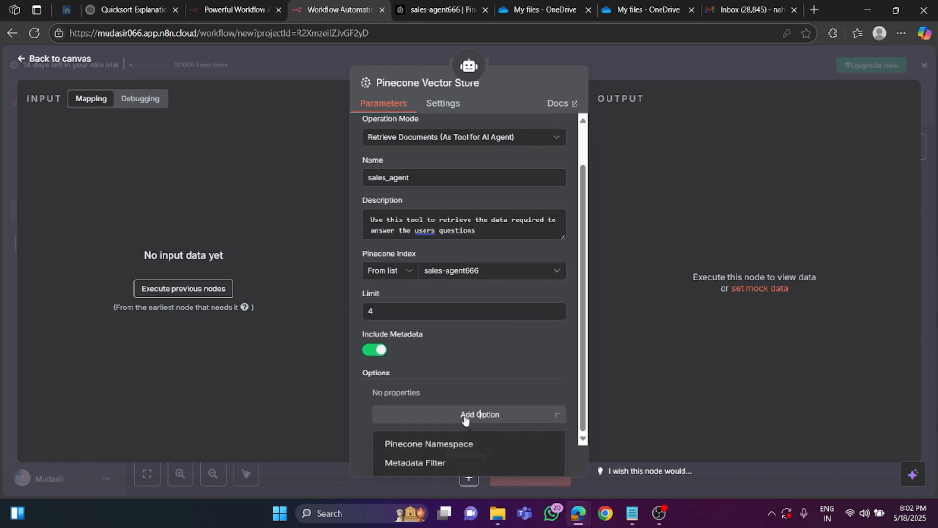
pyautogui.click(451, 445)
# - Copy the namespace name sales-agent9999 from the sales-agent666 index's record browser in Pinecone
pyautogui.click(440, 10)
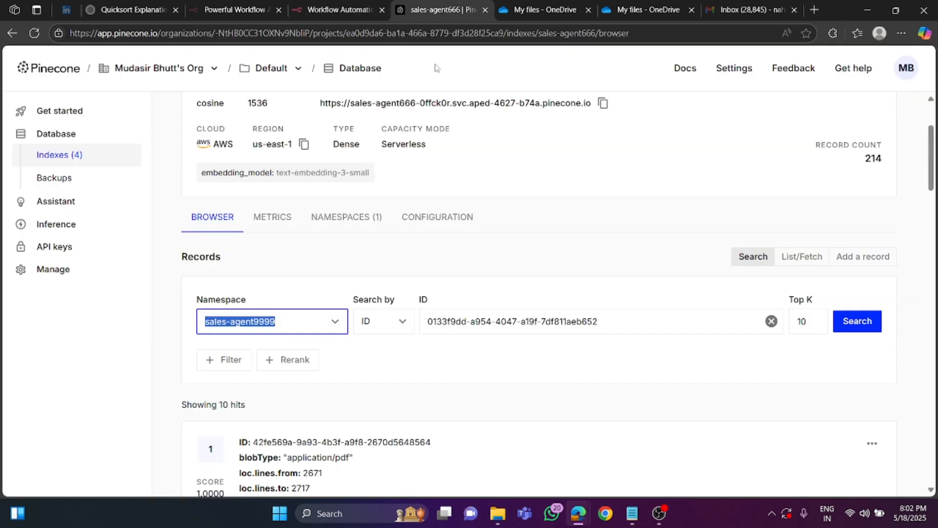
pyautogui.click(285, 321)
pyautogui.moveTo(284, 323); pyautogui.dragTo(184, 319)
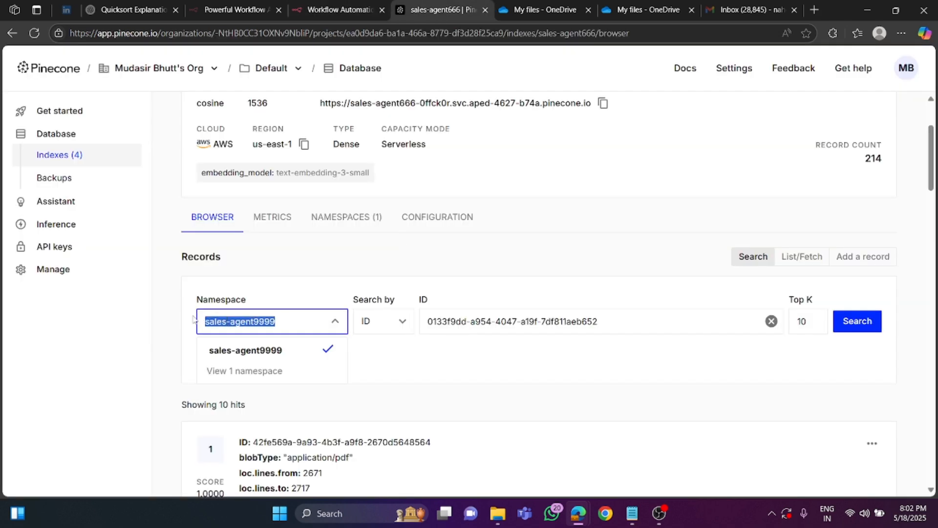
pyautogui.rightClick(236, 322)
pyautogui.click(289, 159)
# - Back in the n8n workflow, set the tool's Pinecone Namespace to sales-agent9999 and return to the canvas
pyautogui.click(374, 4)
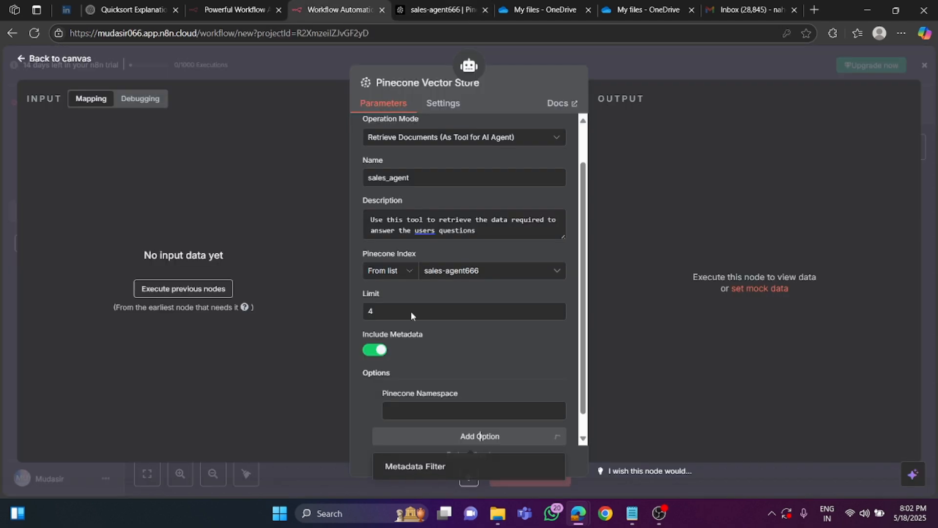
pyautogui.scroll(-1, 434, 444)
pyautogui.click(406, 385)
pyautogui.rightClick(403, 381)
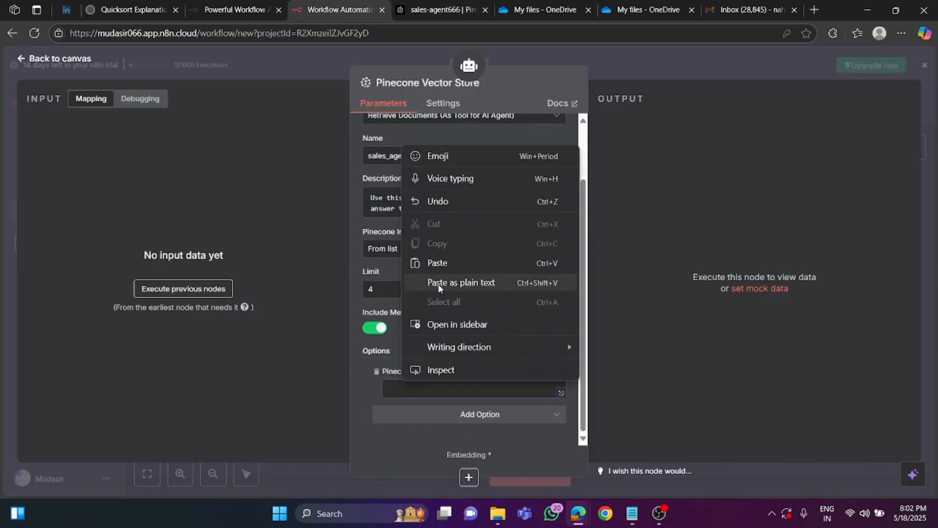
pyautogui.click(430, 263)
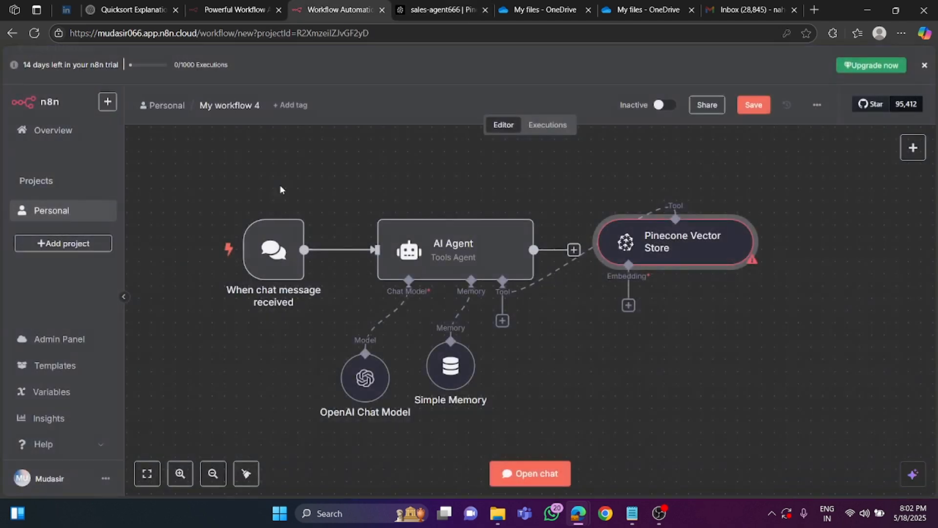
pyautogui.click(55, 60)
# - Reposition the Pinecone Vector Store node and attach Embeddings OpenAI to it, keeping the model text-embedding-3-small
pyautogui.moveTo(660, 298); pyautogui.dragTo(659, 327)
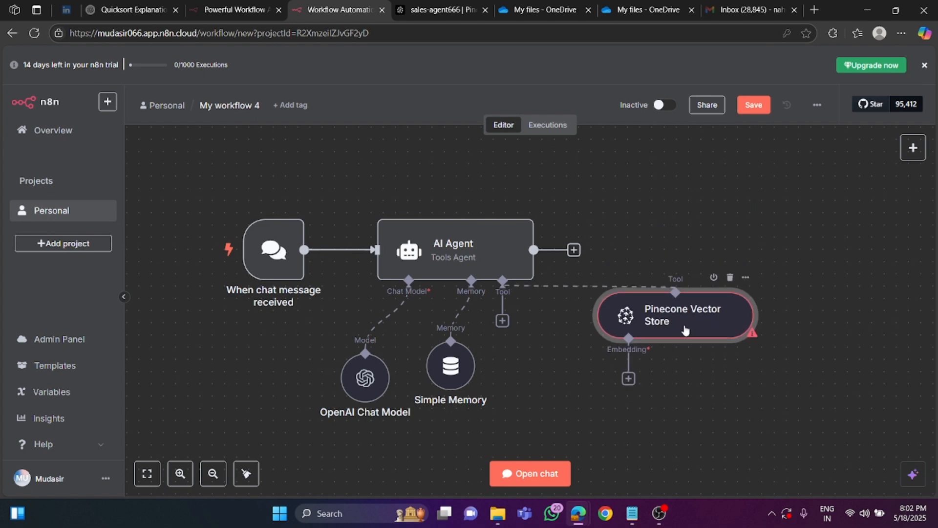
pyautogui.click(629, 379)
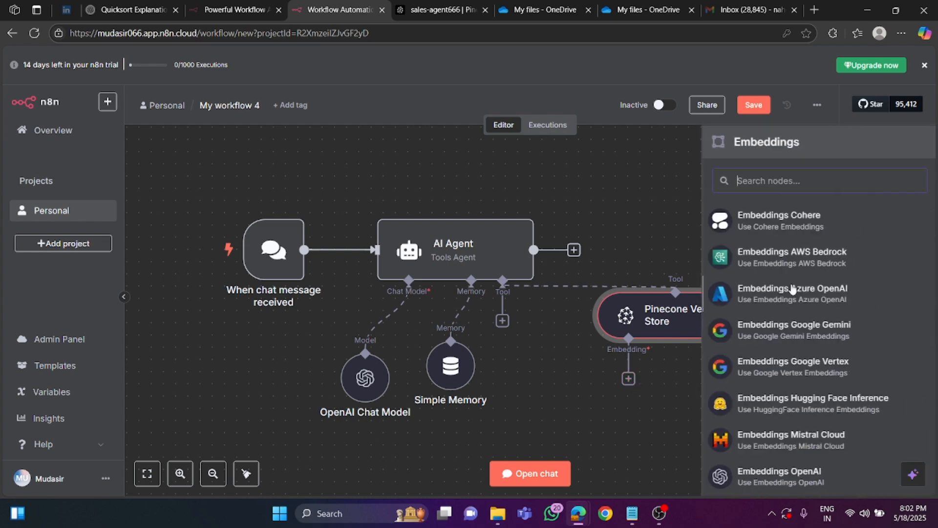
pyautogui.scroll(-2, 760, 429)
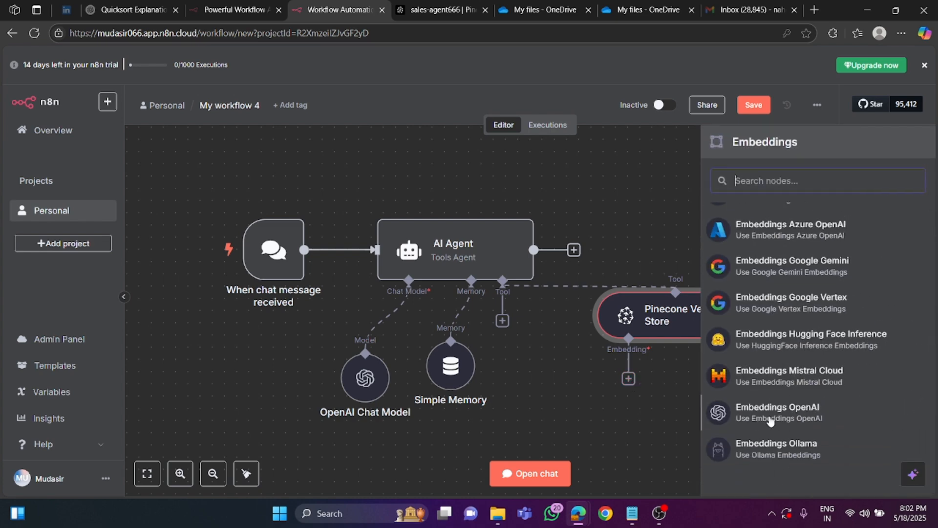
pyautogui.click(786, 414)
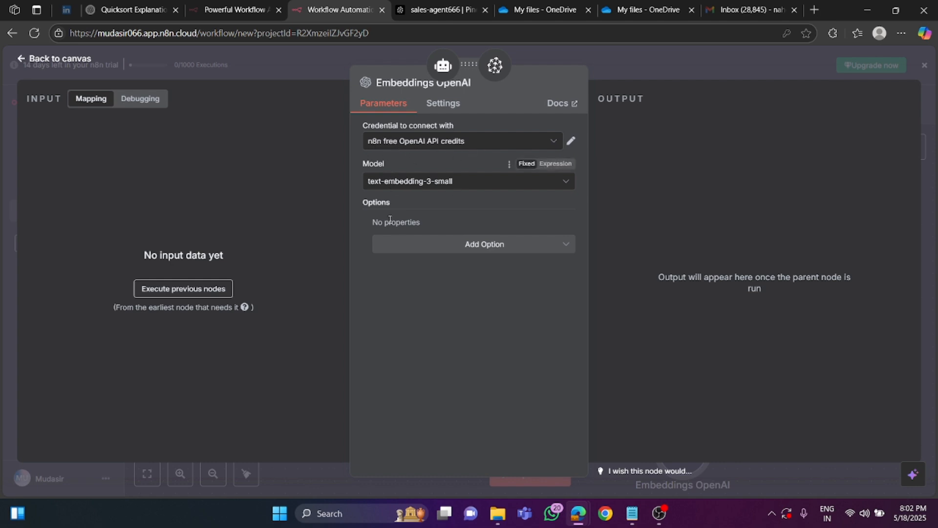
pyautogui.click(58, 59)
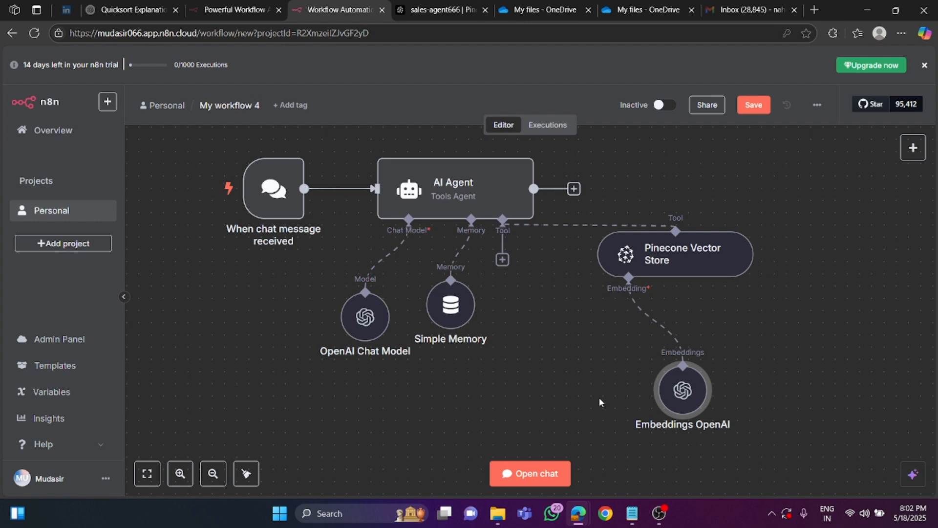
# - Open the workflow's chat and send the agent the message "Hi"
pyautogui.click(537, 473)
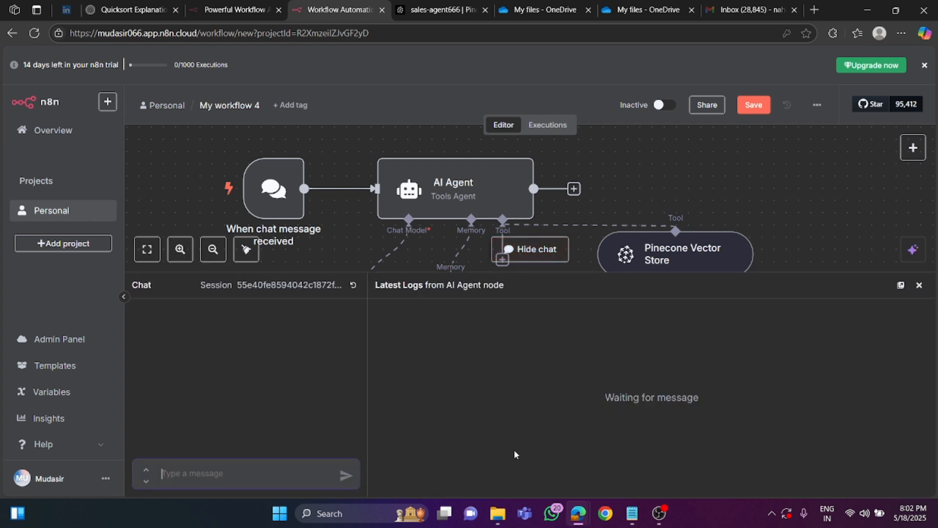
pyautogui.click(177, 474)
pyautogui.write('Hi')
pyautogui.press('Return')
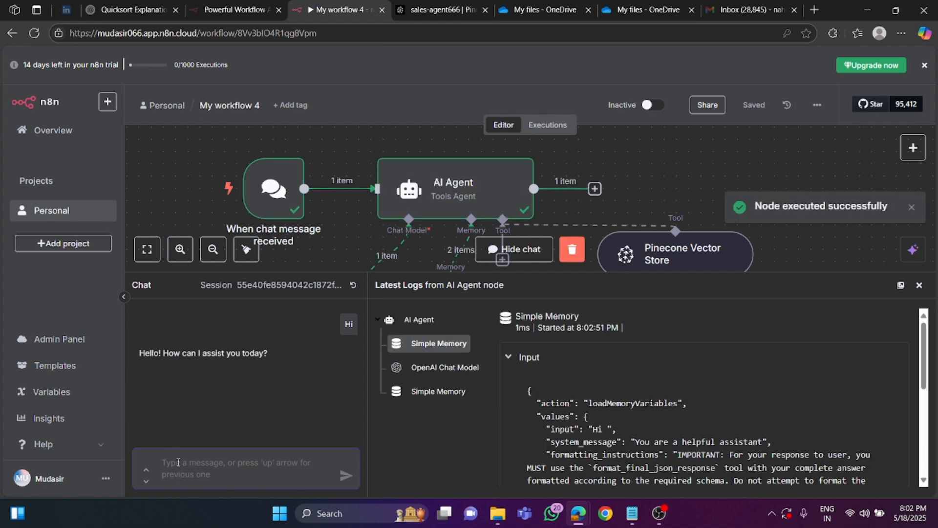
# - Ask the agent in the chat "who were the top 5 sales representatives by revenue in 2023?"
pyautogui.write('who a')
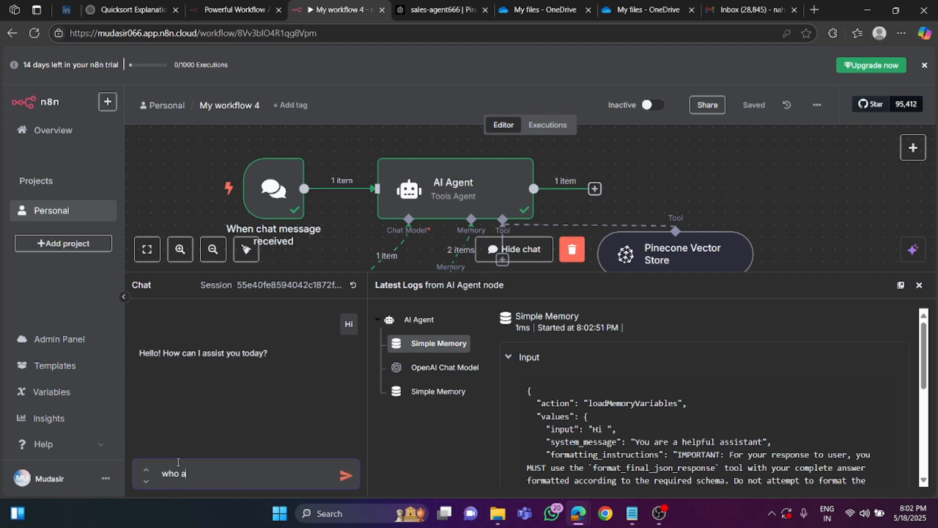
pyautogui.press('BackSpace')
pyautogui.write('were the top 5 sales represen')
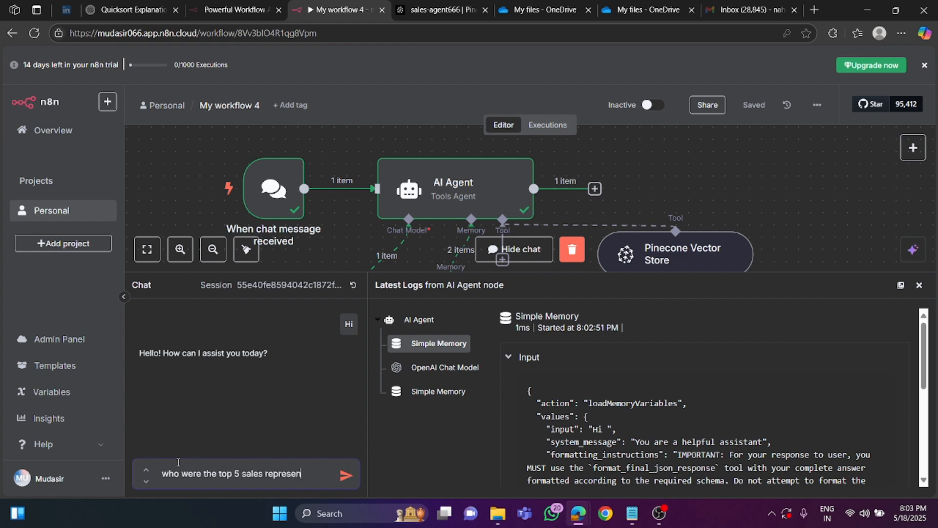
pyautogui.write('tatives ')
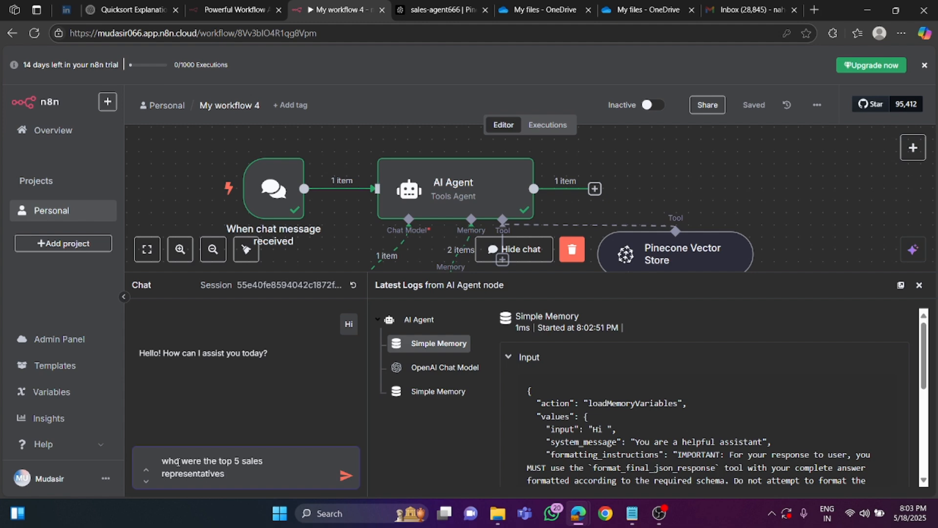
pyautogui.write('by revenye')
pyautogui.press('BackSpace')
pyautogui.press('BackSpace')
pyautogui.press('BackSpace')
pyautogui.write('ue in 2023?')
pyautogui.press('Return')
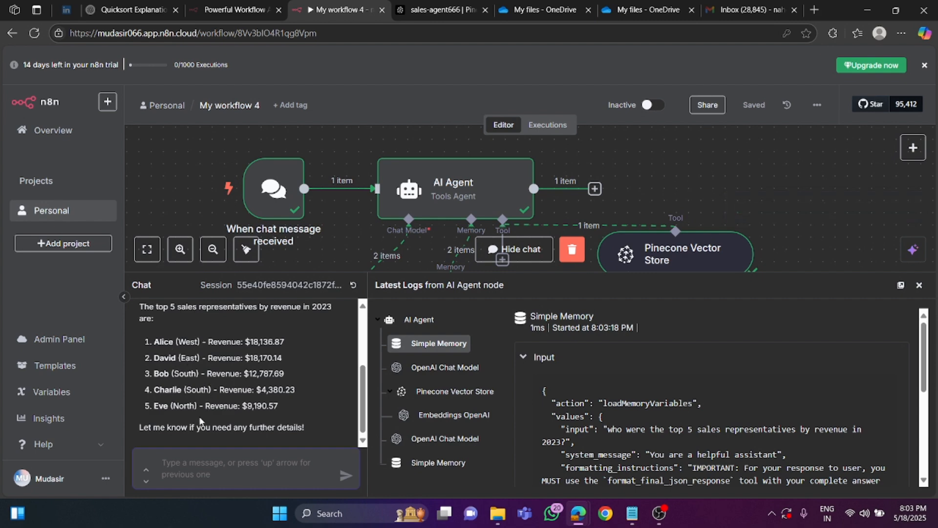
# - Ask the agent in the chat "what is the monthly sales trend in west region?"
pyautogui.click(189, 460)
pyautogui.write('what ')
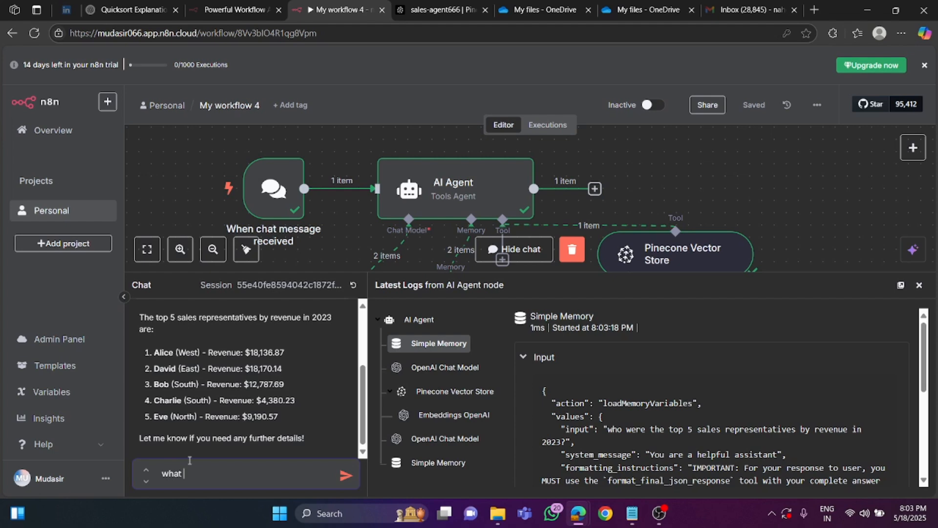
pyautogui.write('is the')
pyautogui.write(' mont')
pyautogui.write('hly sales ')
pyautogui.write('t')
pyautogui.write('t')
pyautogui.press('BackSpace')
pyautogui.write('trend in ')
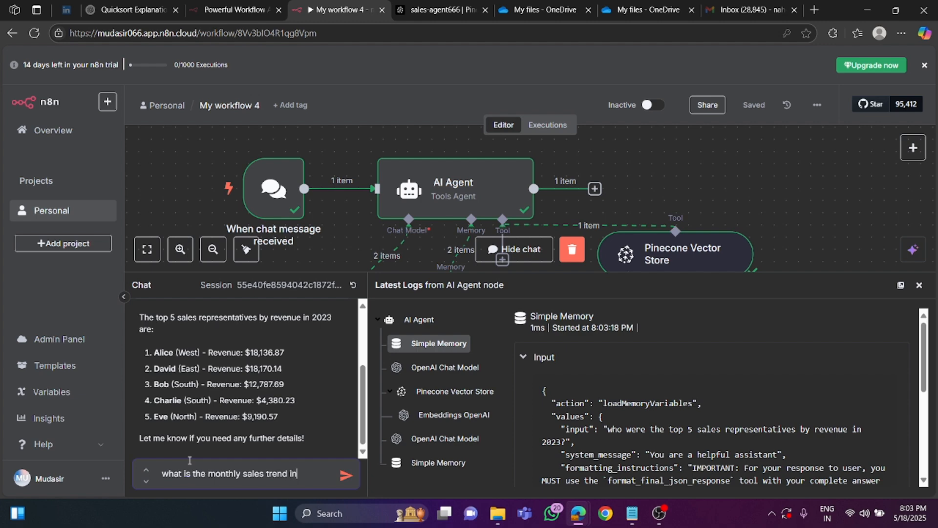
pyautogui.write('west region?')
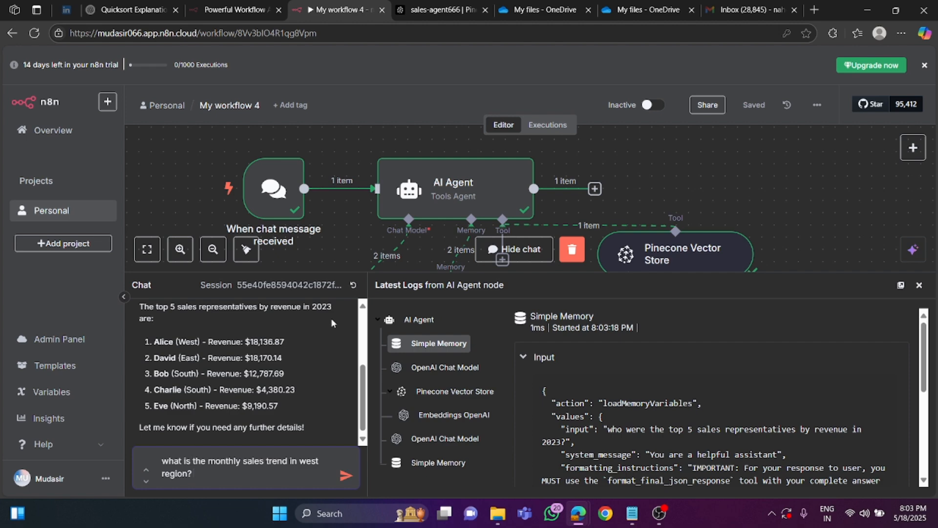
pyautogui.press('Return')
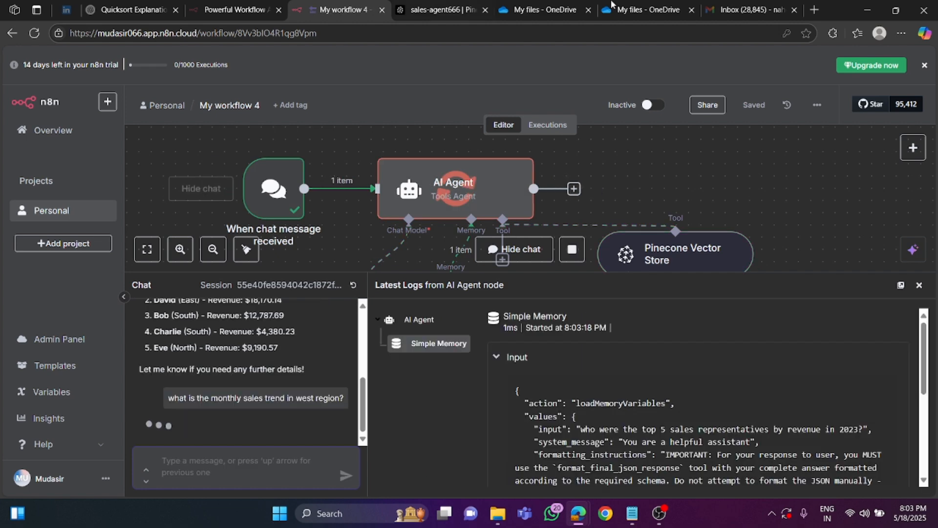
# - Look at Sales_Data.pdf in OneDrive, read through the agent's West region answer, and shrink the chat area to show more canvas
pyautogui.click(656, 5)
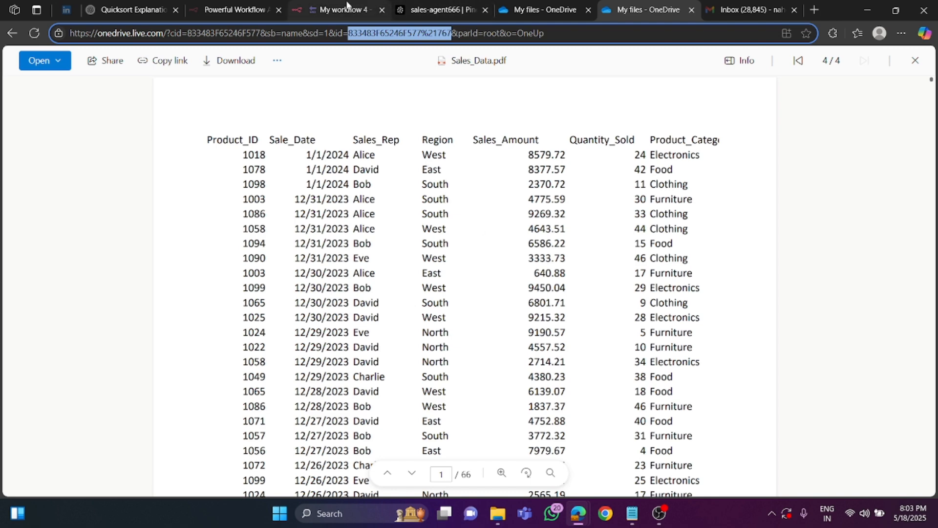
pyautogui.click(347, 6)
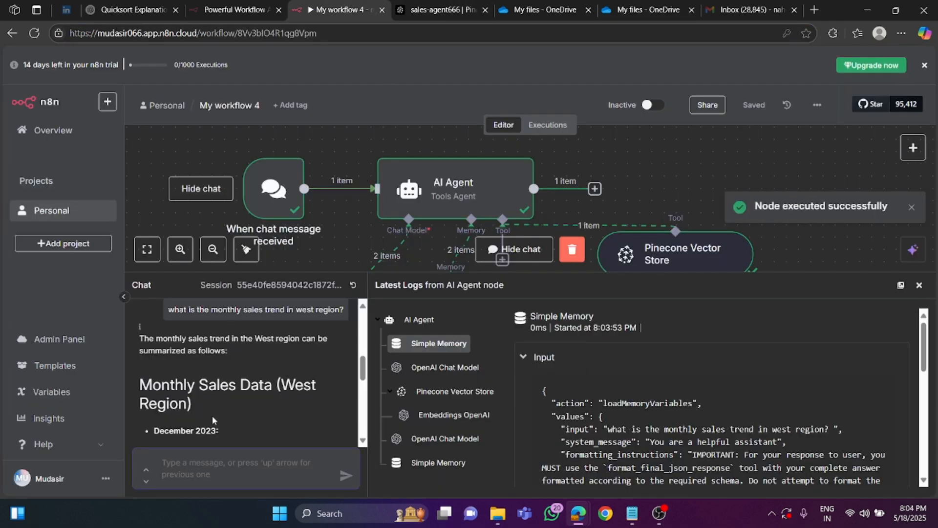
pyautogui.scroll(2, 214, 412)
pyautogui.scroll(-5, 215, 406)
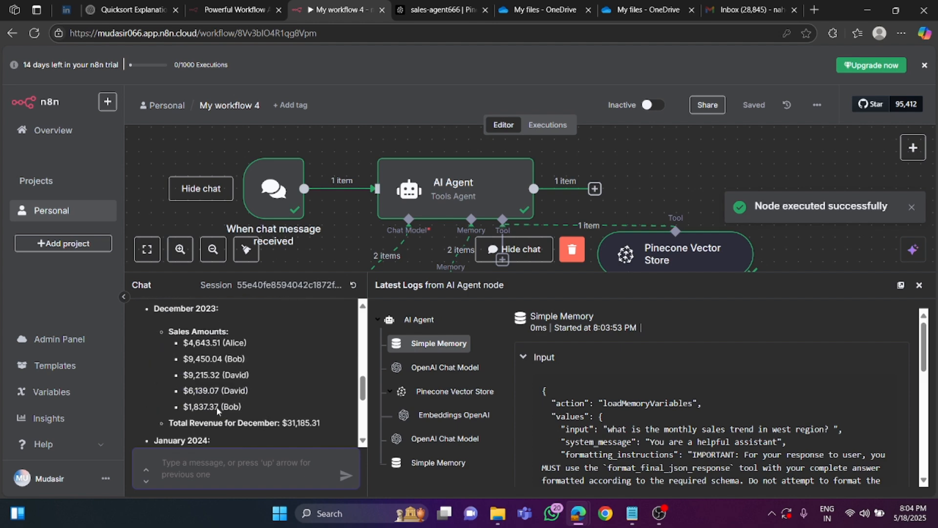
pyautogui.scroll(-2, 217, 407)
pyautogui.scroll(4, 180, 379)
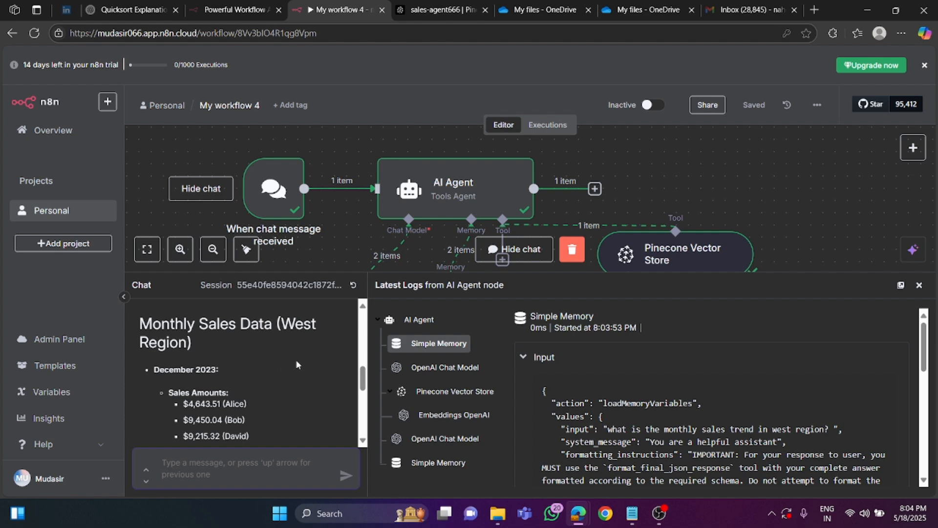
pyautogui.moveTo(390, 274); pyautogui.dragTo(389, 316)
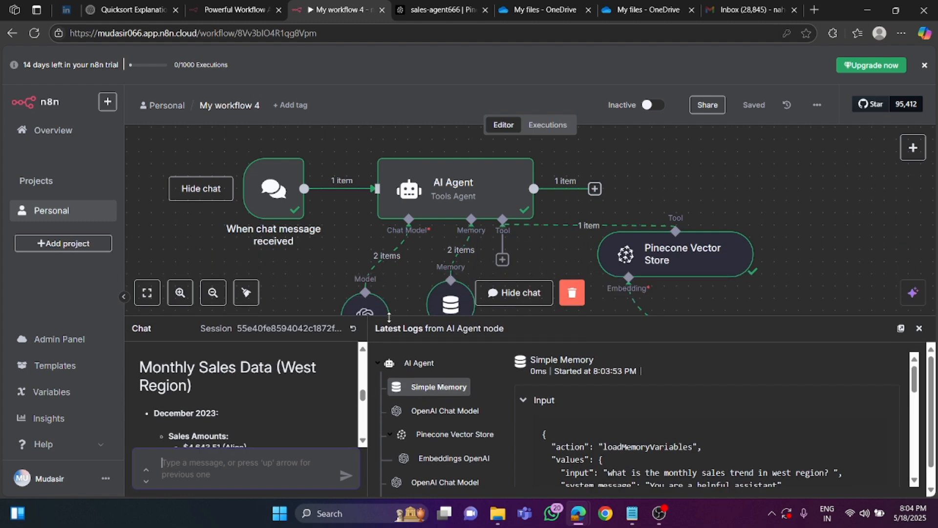